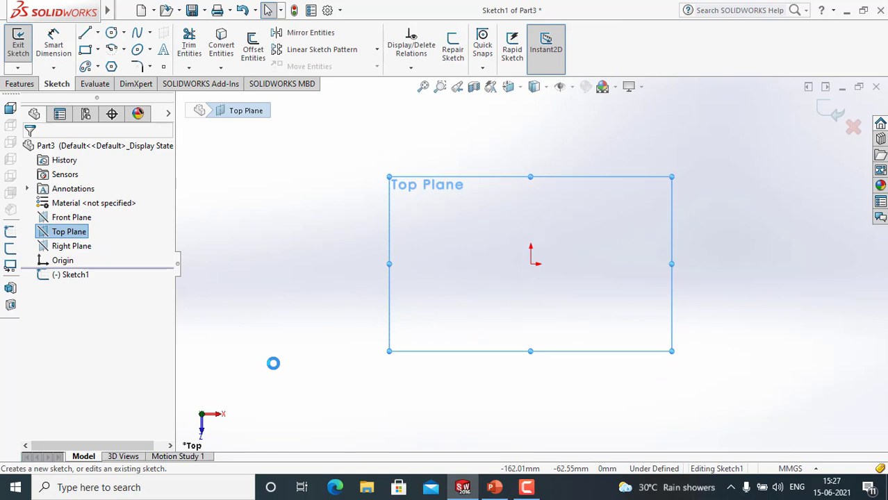
- Review the Extruded Boss/Base slide in the PowerPoint presentation, comparing it with the part's feature tools, and return to SOLIDWORKS
{"action": "left_click", "coordinate": [495, 490]}
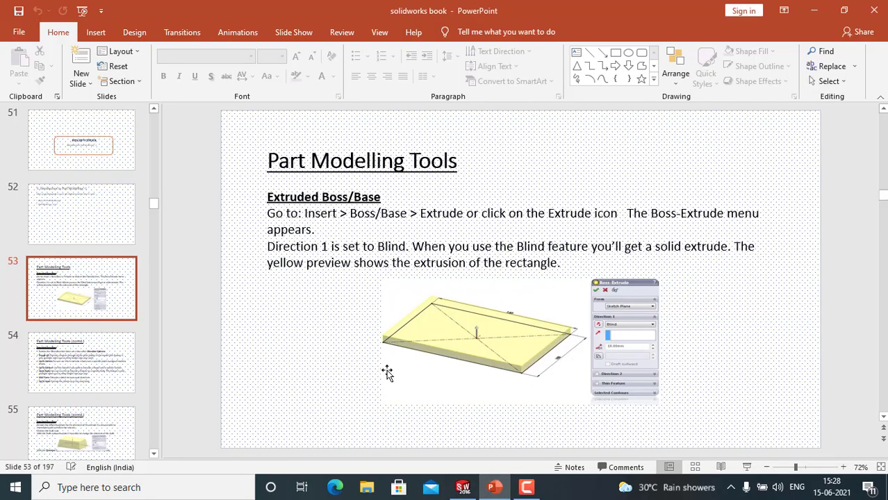
{"action": "left_click", "coordinate": [463, 488]}
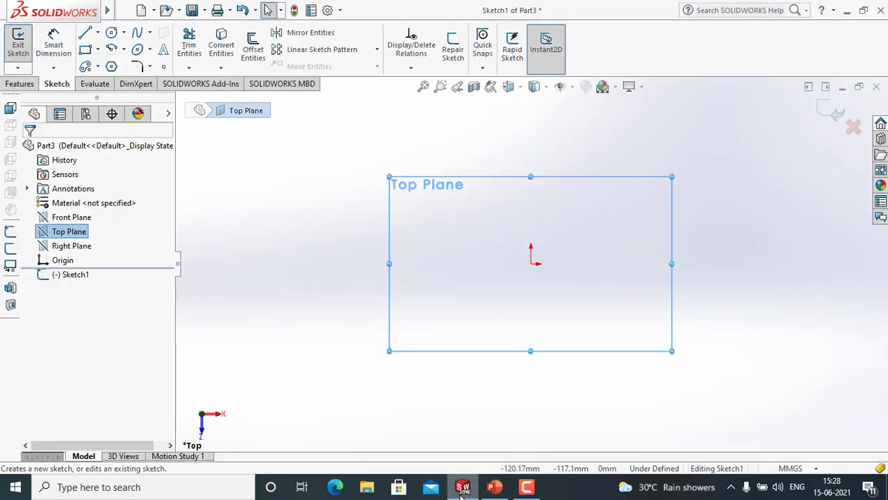
{"action": "left_click", "coordinate": [20, 84]}
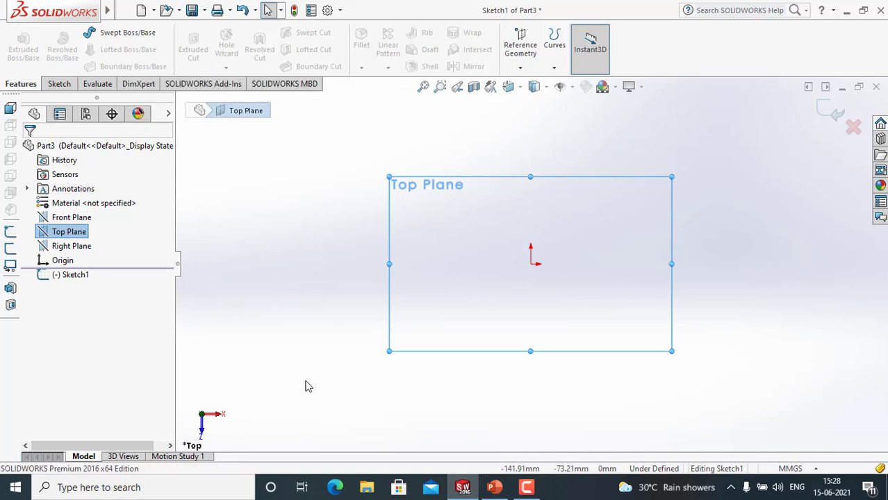
{"action": "left_click", "coordinate": [505, 492]}
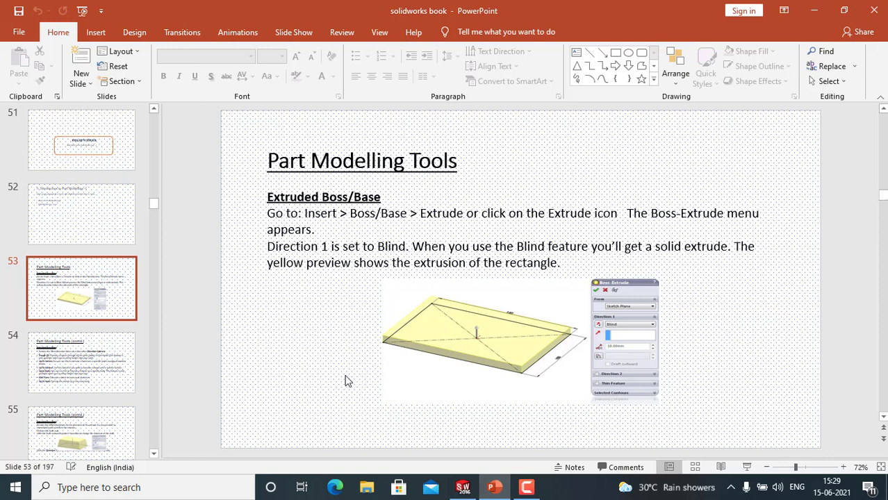
{"action": "left_click", "coordinate": [465, 489]}
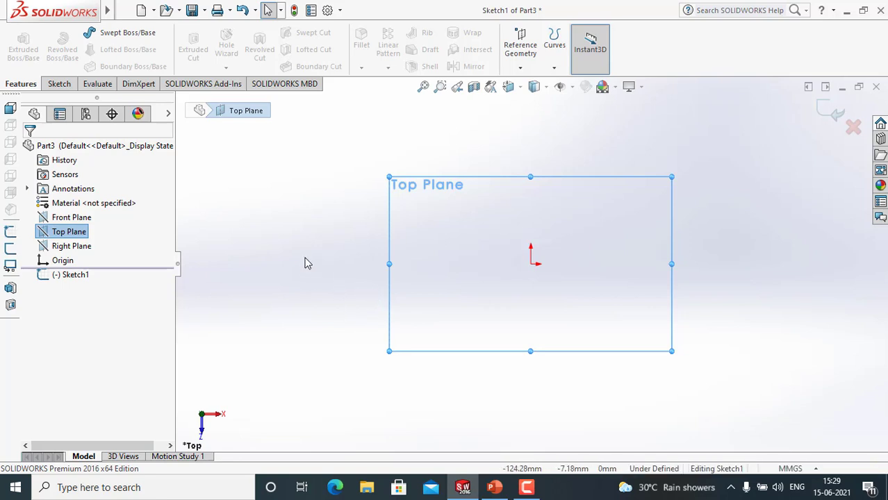
{"action": "left_click", "coordinate": [495, 487]}
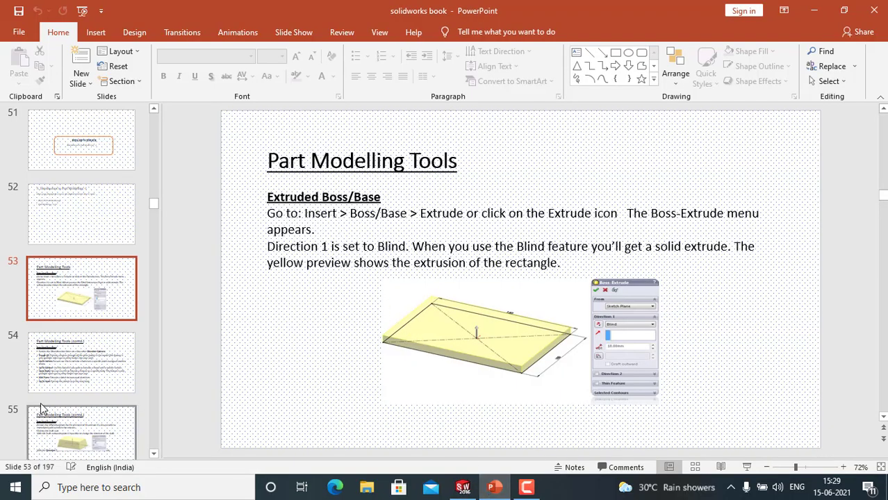
{"action": "left_click", "coordinate": [60, 376]}
{"action": "left_click", "coordinate": [64, 295]}
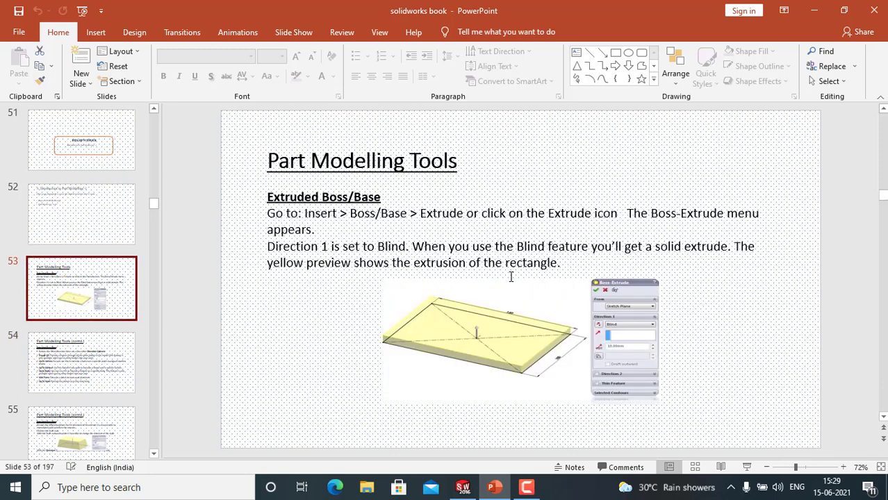
{"action": "left_click", "coordinate": [461, 488]}
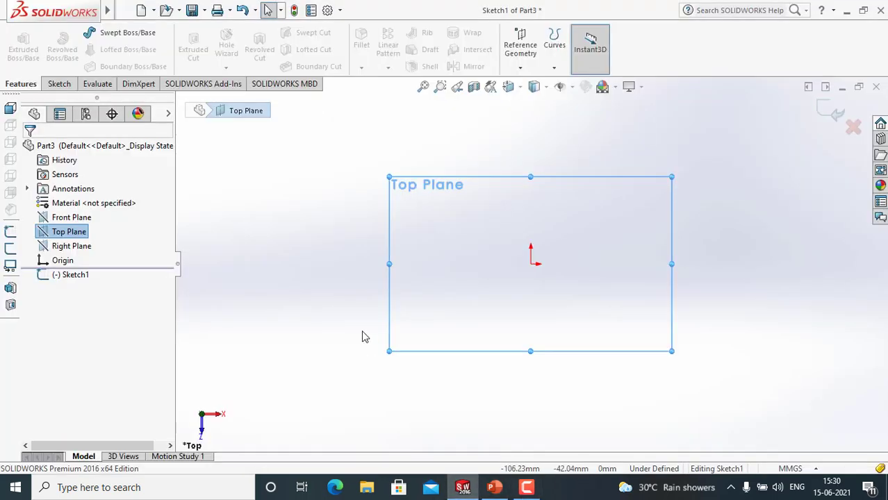
- Sketch a corner rectangle about 75 mm wide on the Top Plane, starting at the origin and extending up and to the right
{"action": "left_click", "coordinate": [67, 86]}
{"action": "left_click", "coordinate": [85, 49]}
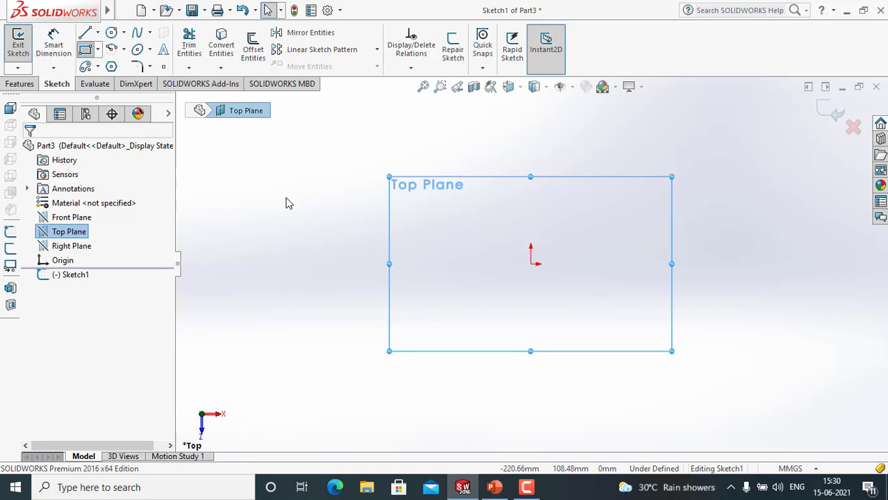
{"action": "left_click", "coordinate": [531, 263]}
{"action": "left_click", "coordinate": [649, 203]}
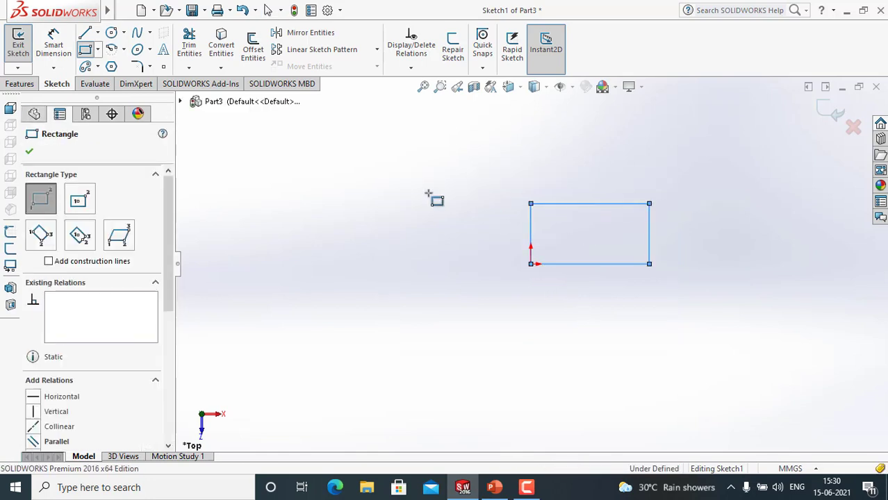
- Dimension the rectangle's upper horizontal edge at 100 mm, placing the dimension above it
{"action": "left_click", "coordinate": [53, 44]}
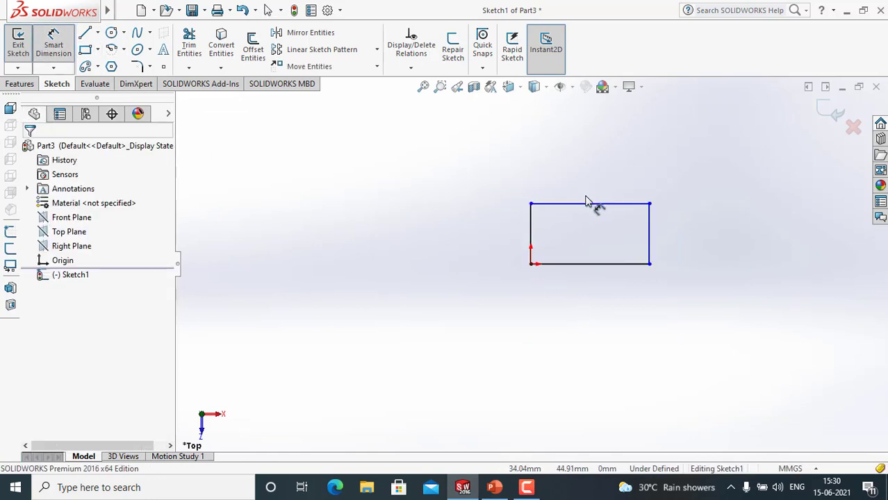
{"action": "left_click", "coordinate": [589, 204]}
{"action": "left_click", "coordinate": [552, 171]}
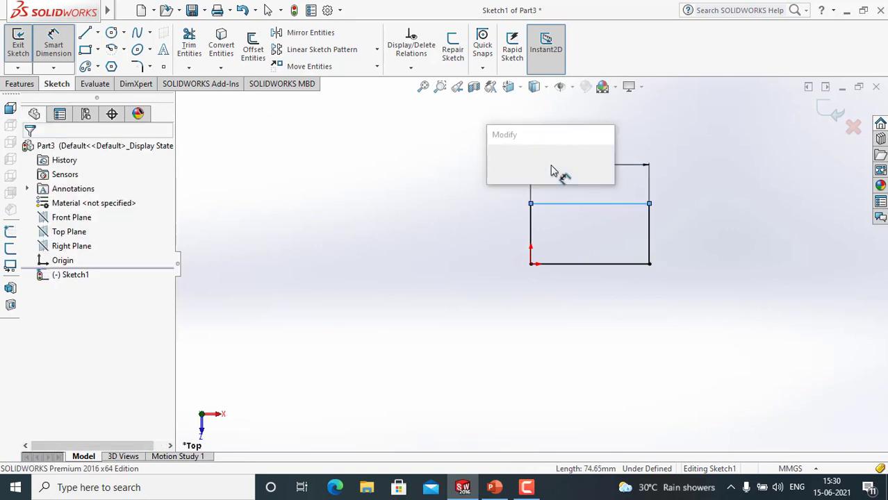
{"action": "type", "text": "100"}
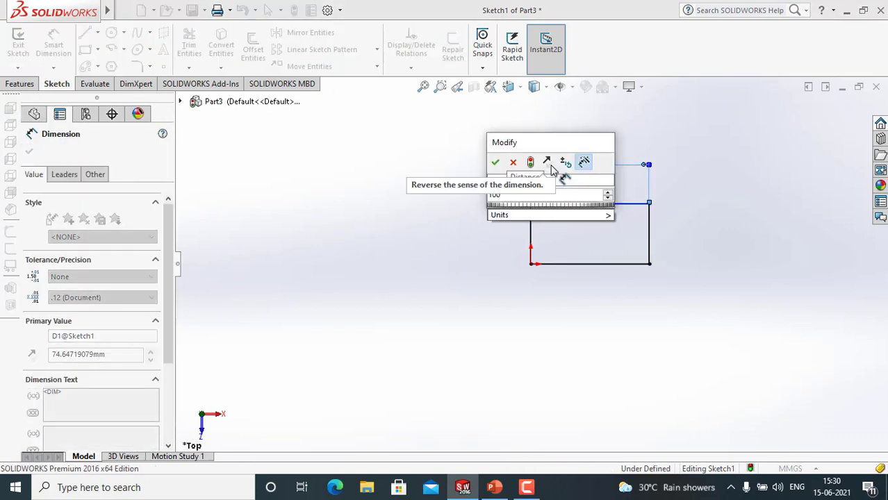
{"action": "key", "text": "Return"}
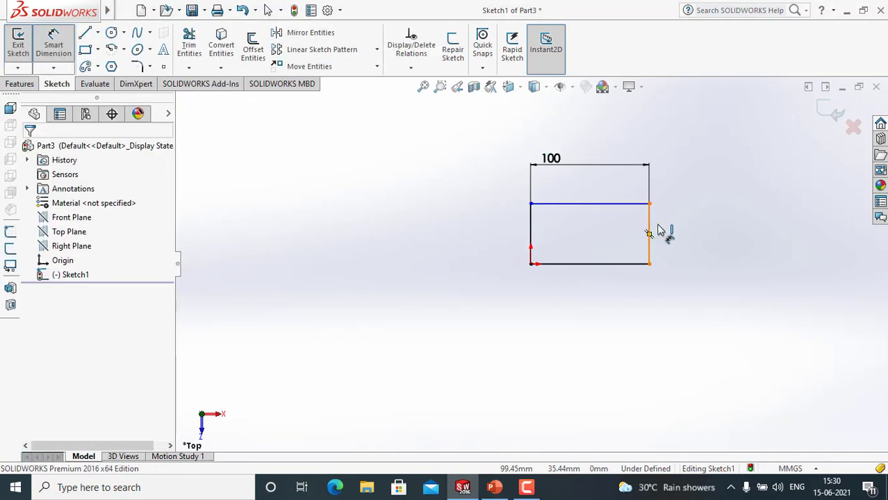
- Dimension the rectangle's right vertical edge at 50 mm and exit the sketch
{"action": "left_click", "coordinate": [653, 232]}
{"action": "left_click", "coordinate": [687, 235]}
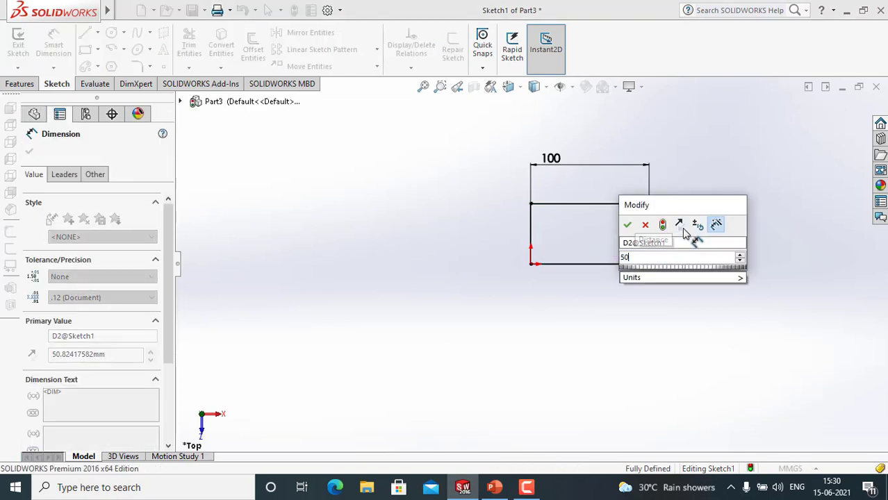
{"action": "key", "text": "Return"}
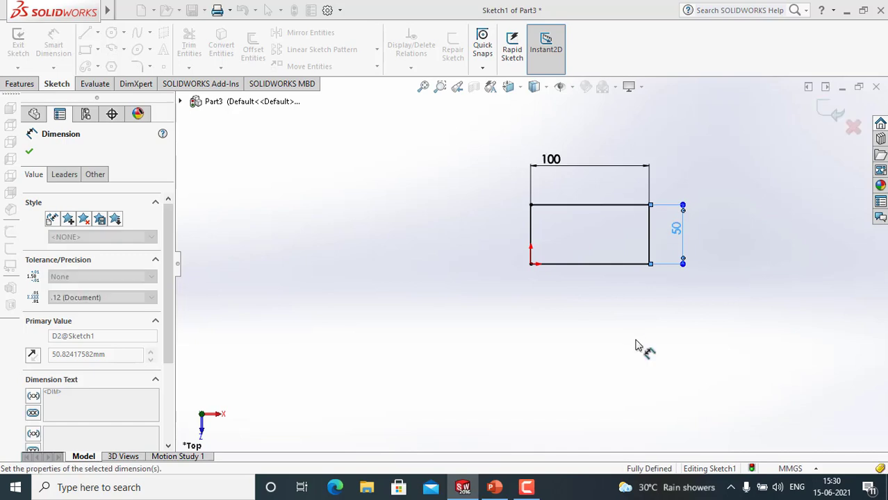
{"action": "left_click", "coordinate": [636, 341]}
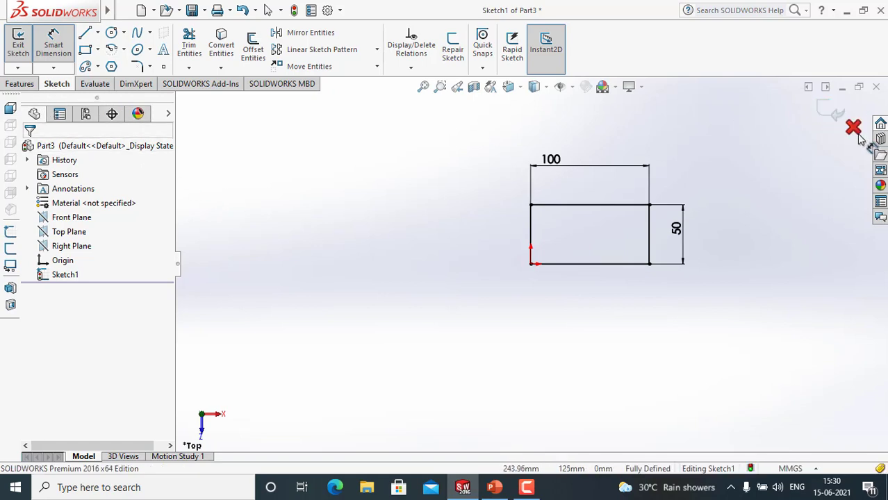
{"action": "left_click", "coordinate": [836, 115]}
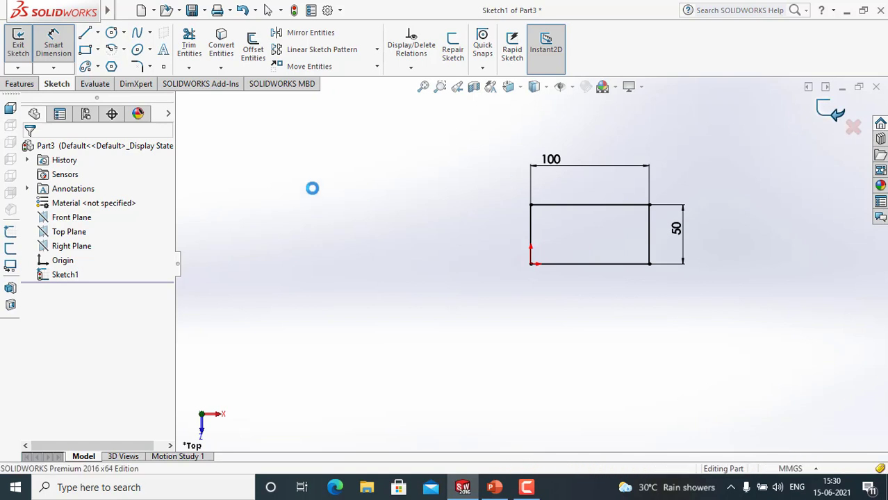
{"action": "left_click", "coordinate": [30, 84]}
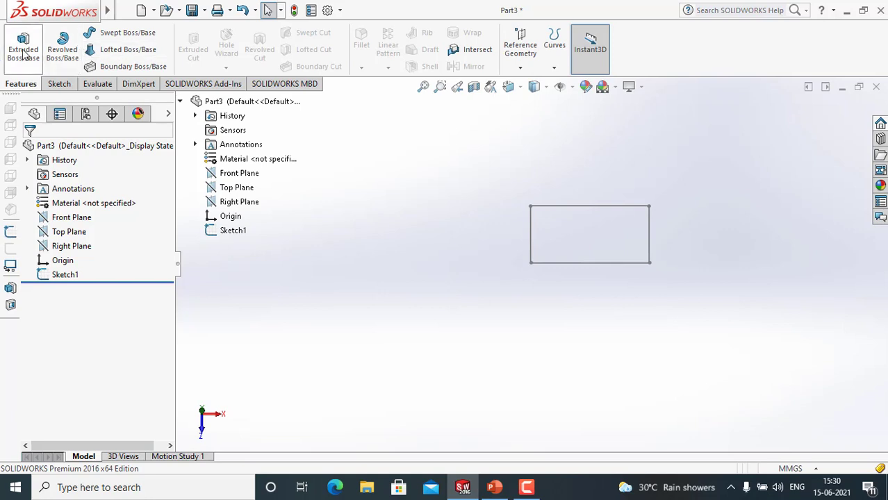
{"action": "left_click", "coordinate": [23, 48]}
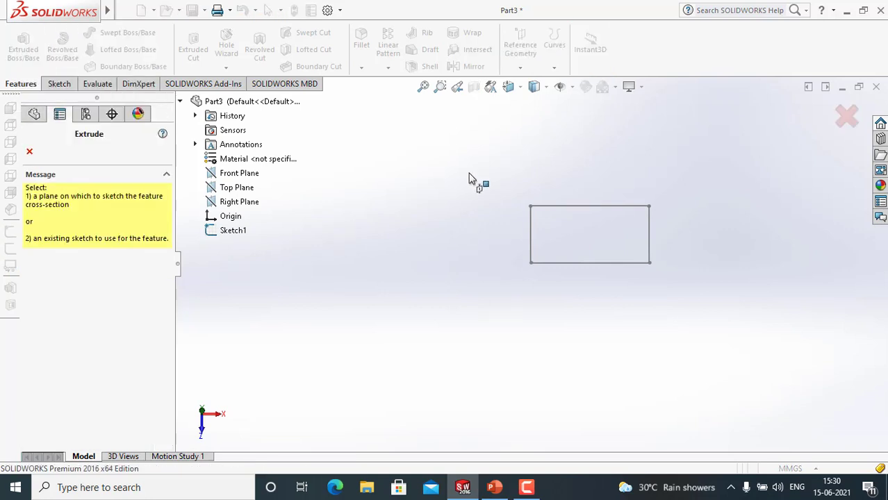
{"action": "left_click", "coordinate": [564, 207]}
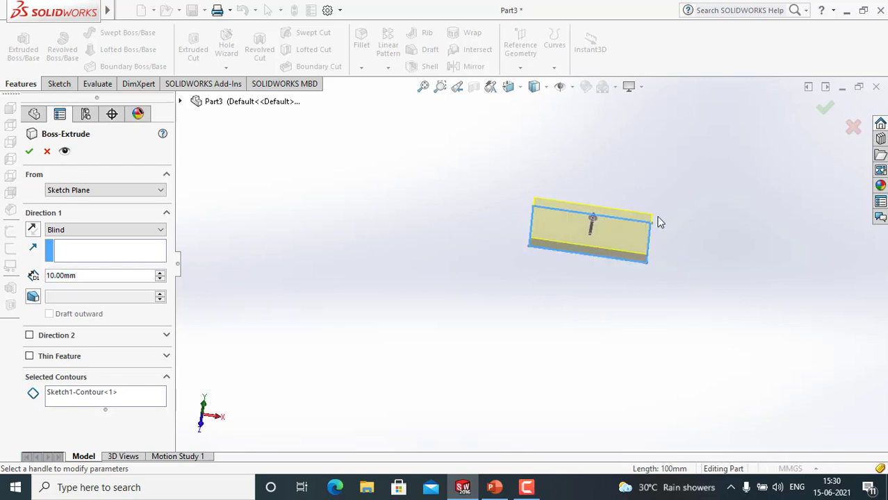
{"action": "left_click", "coordinate": [47, 151]}
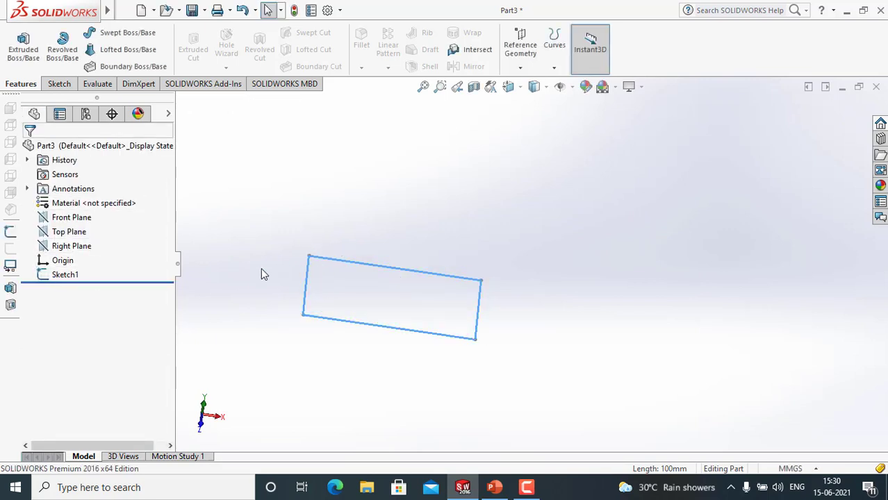
{"action": "left_click", "coordinate": [303, 223]}
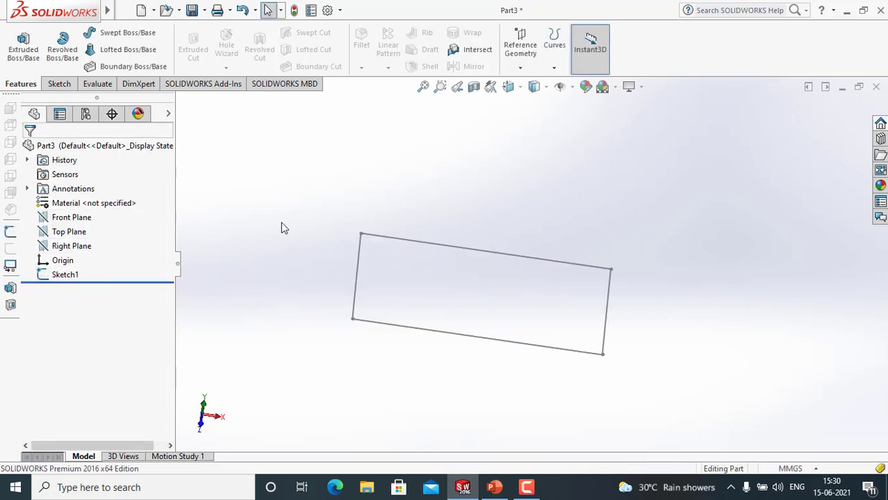
- Reopen the rectangle sketch for editing and start a Blind Extruded Boss/Base from its sketch plane
{"action": "left_click", "coordinate": [63, 274]}
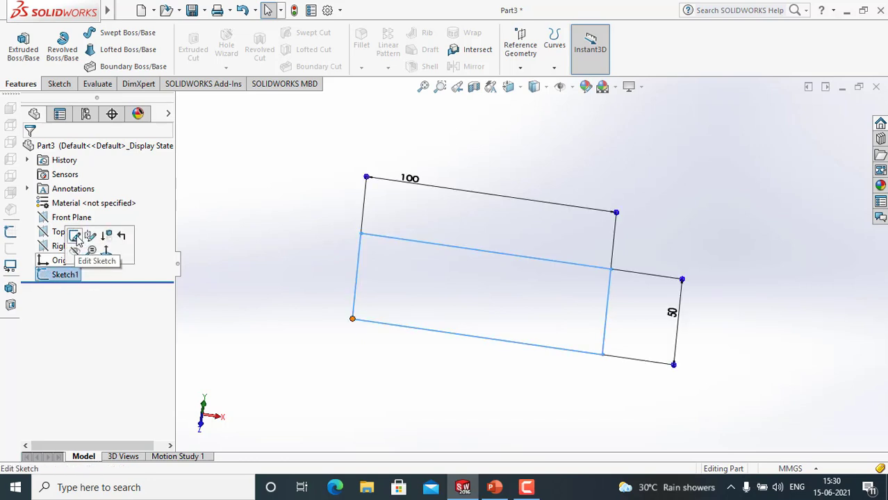
{"action": "left_click", "coordinate": [74, 235]}
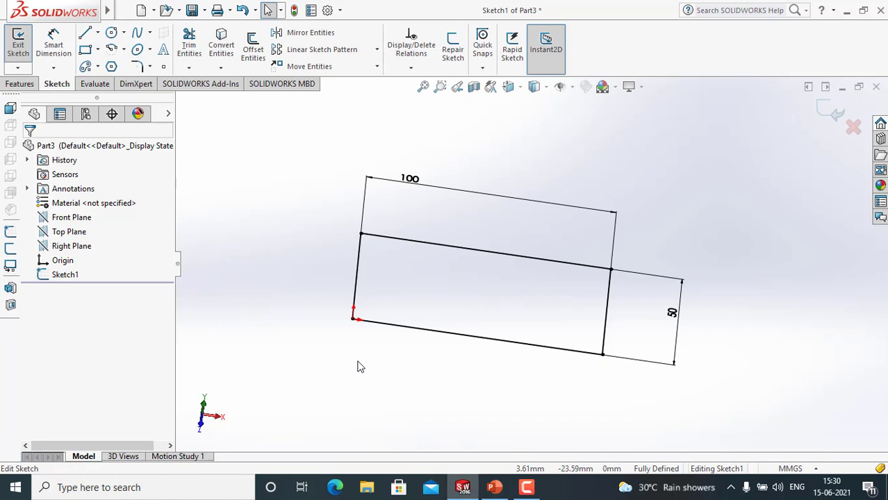
{"action": "left_click", "coordinate": [18, 84]}
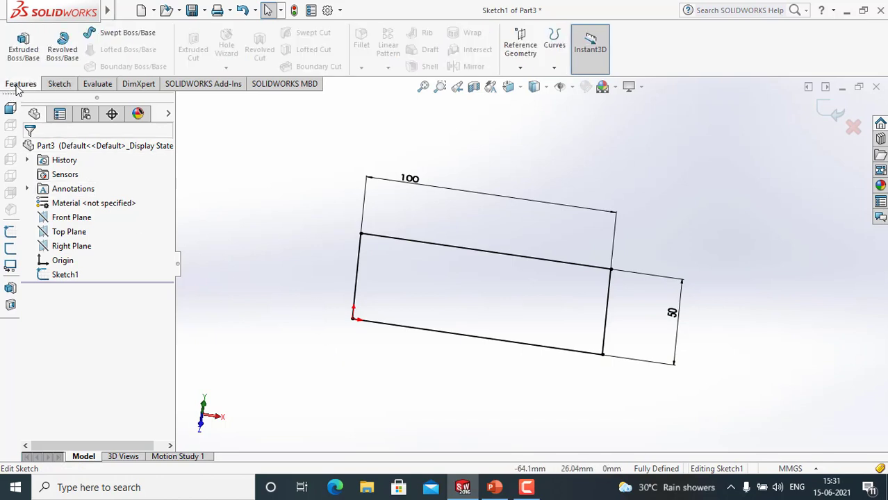
{"action": "left_click", "coordinate": [24, 49]}
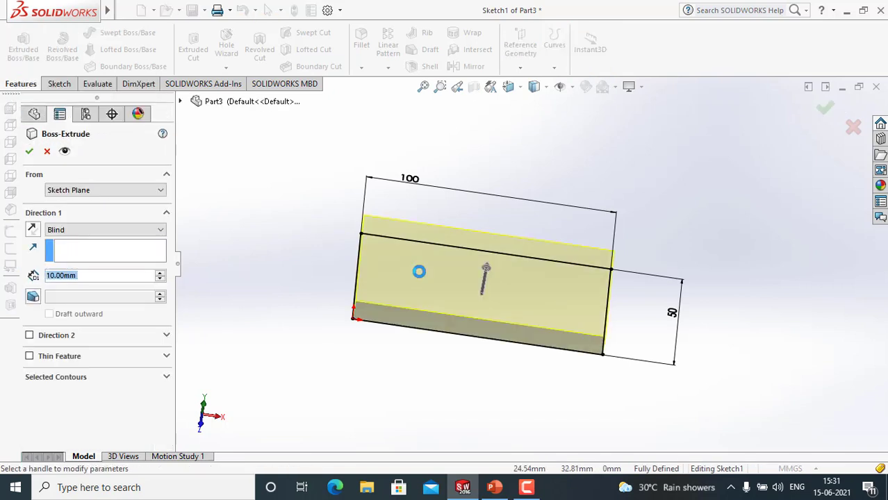
{"action": "middle_click_drag", "start_coordinate": [560, 389], "coordinate": [571, 382]}
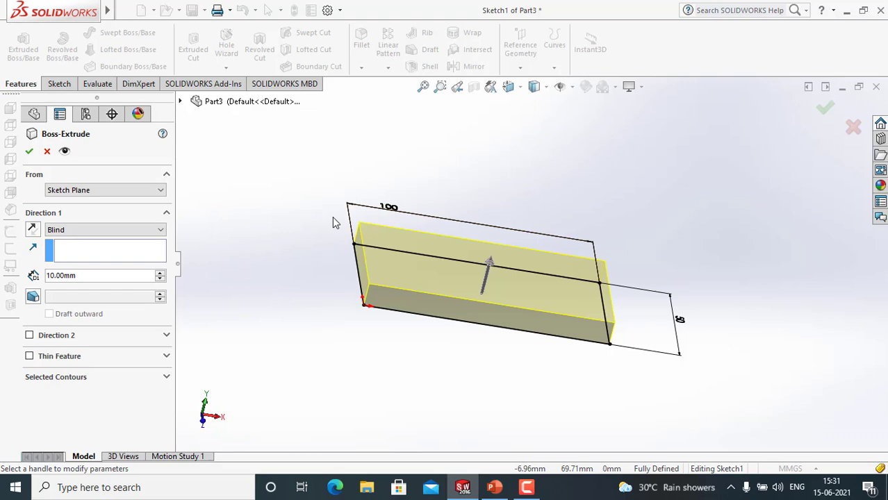
{"action": "mouse_move", "coordinate": [561, 271]}
{"action": "middle_mouse_down"}
{"action": "mouse_move", "coordinate": [545, 271]}
{"action": "mouse_move", "coordinate": [458, 346]}
{"action": "mouse_move", "coordinate": [555, 294]}
{"action": "mouse_move", "coordinate": [539, 285]}
{"action": "middle_mouse_up"}
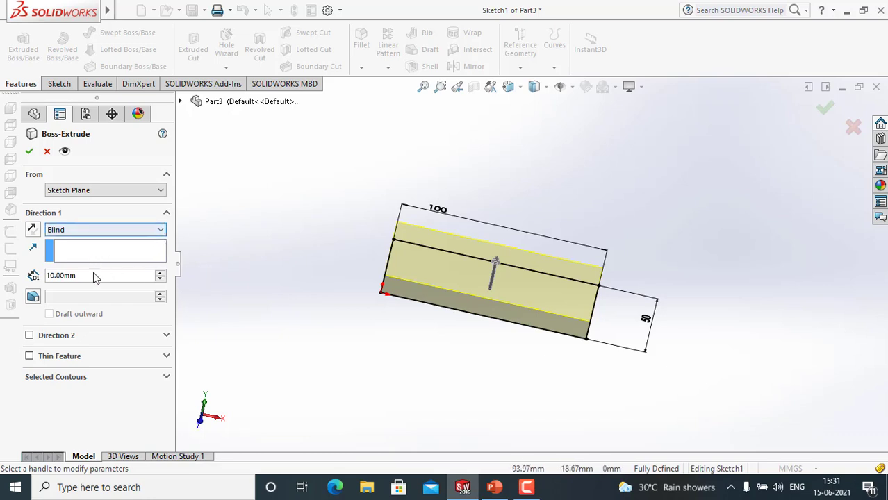
{"action": "middle_click_drag", "start_coordinate": [569, 352], "coordinate": [559, 332]}
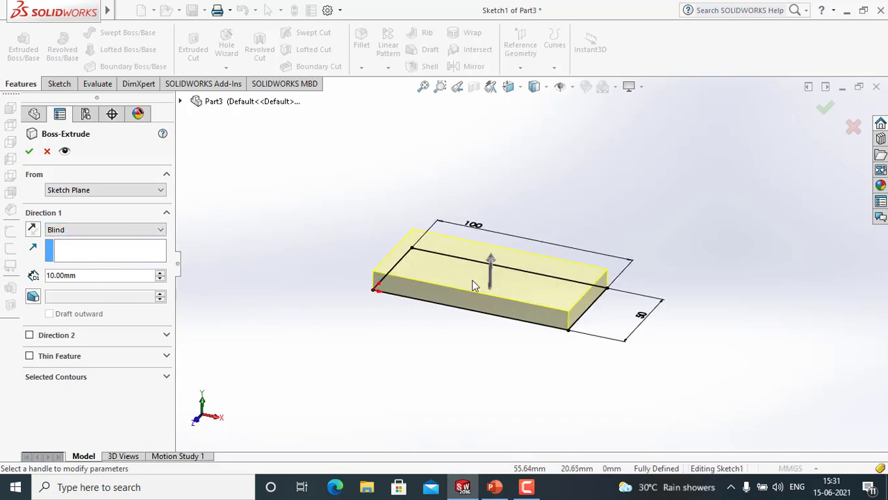
- Flip the extrusion direction below the sketch plane and back to the upward side
{"action": "left_click", "coordinate": [32, 230]}
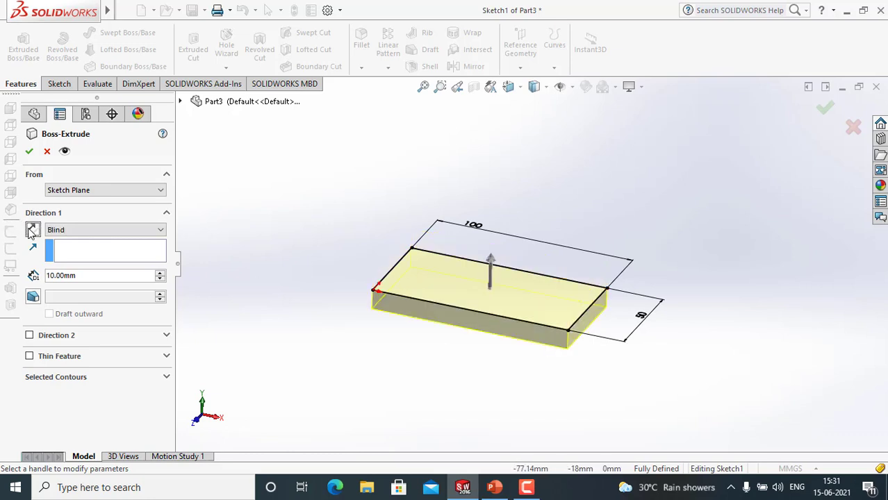
{"action": "left_click", "coordinate": [32, 230]}
{"action": "left_click", "coordinate": [32, 230]}
{"action": "left_click", "coordinate": [32, 230]}
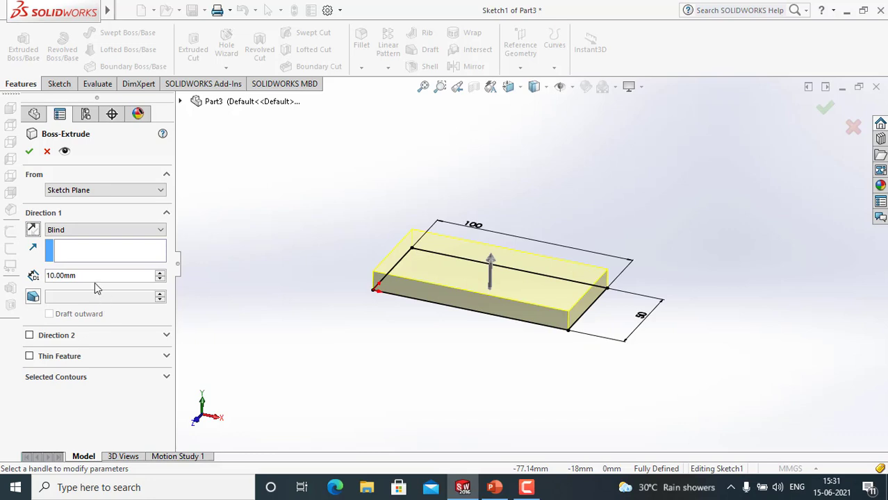
- Try a blind extrusion depth of 100 mm and settle on a depth of 50 mm
{"action": "left_click", "coordinate": [95, 276]}
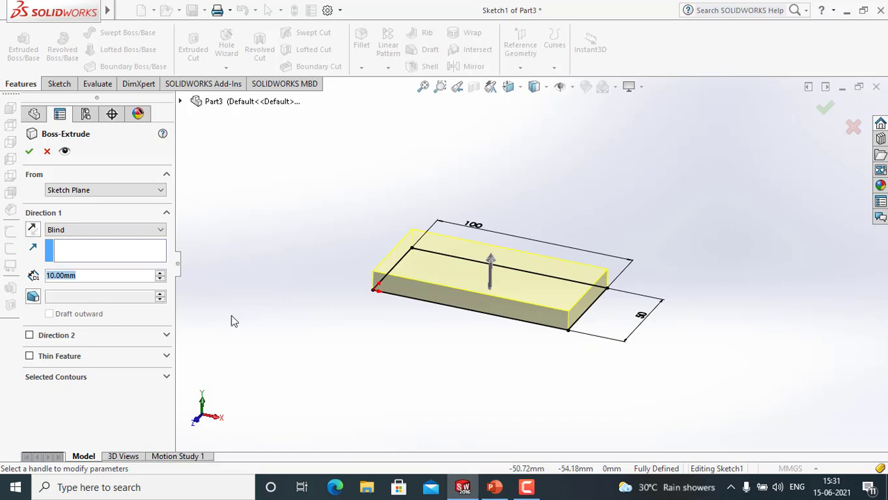
{"action": "type", "text": "100"}
{"action": "key", "text": "Return"}
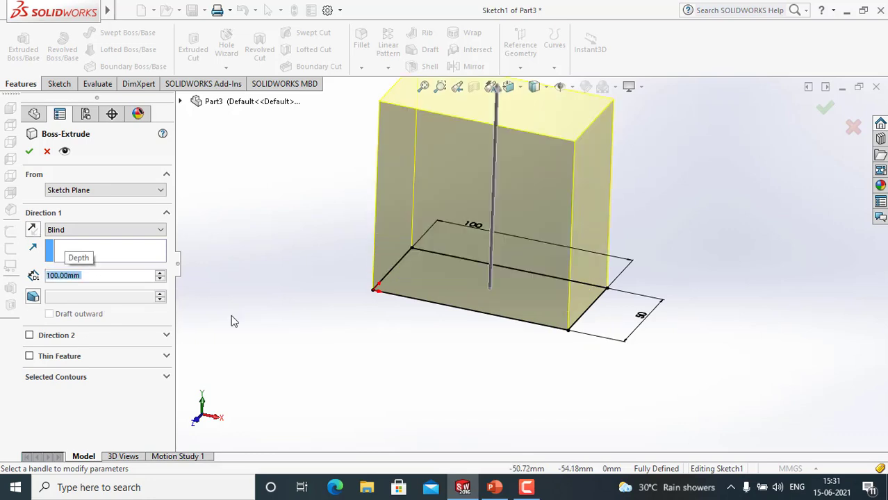
{"action": "type", "text": "50"}
{"action": "key", "text": "Return"}
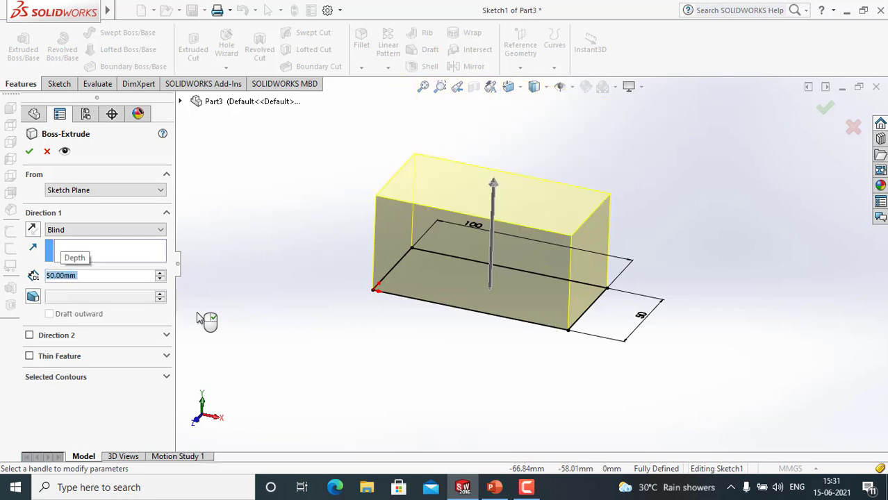
- Apply a 20° draft to Direction 1 and try the outward draft option on and off
{"action": "left_click", "coordinate": [32, 297]}
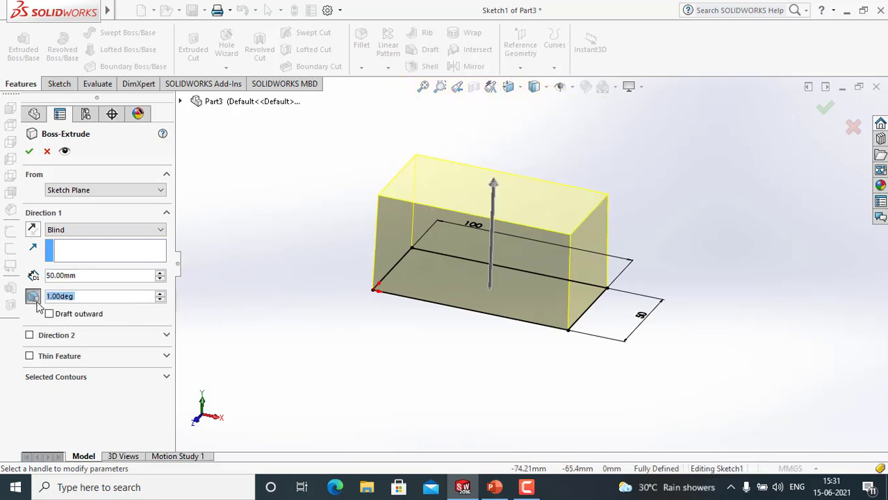
{"action": "type", "text": "20"}
{"action": "key", "text": "Return"}
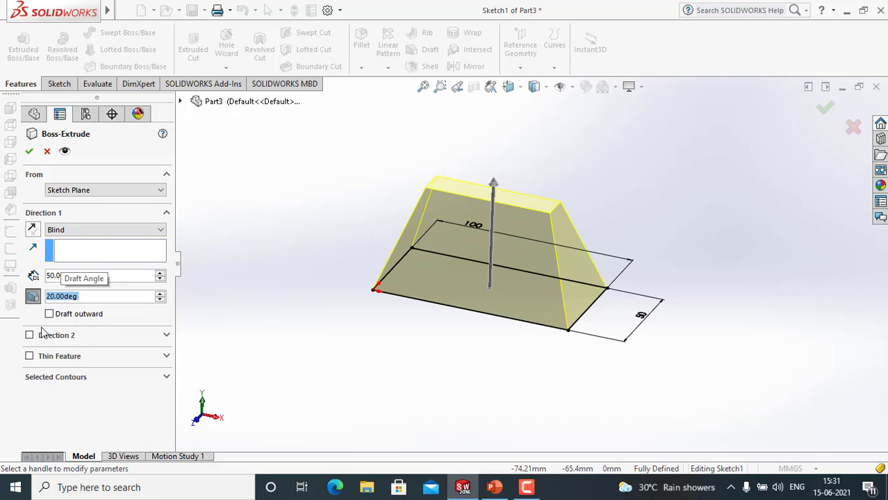
{"action": "left_click", "coordinate": [49, 315]}
{"action": "left_click", "coordinate": [49, 314]}
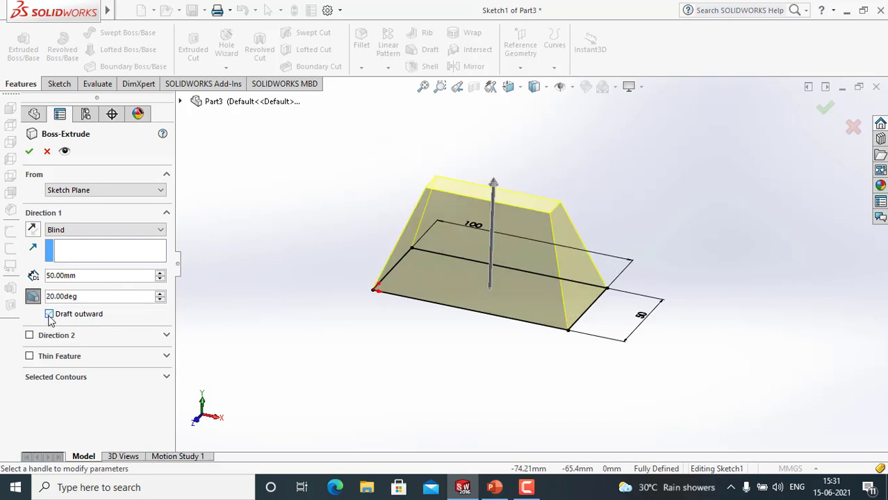
{"action": "left_click", "coordinate": [50, 316]}
{"action": "left_click", "coordinate": [50, 316]}
- Enable Direction 2 with a blind depth of 50 mm and remove the draft from Direction 1
{"action": "left_click", "coordinate": [29, 335]}
{"action": "left_click", "coordinate": [33, 296]}
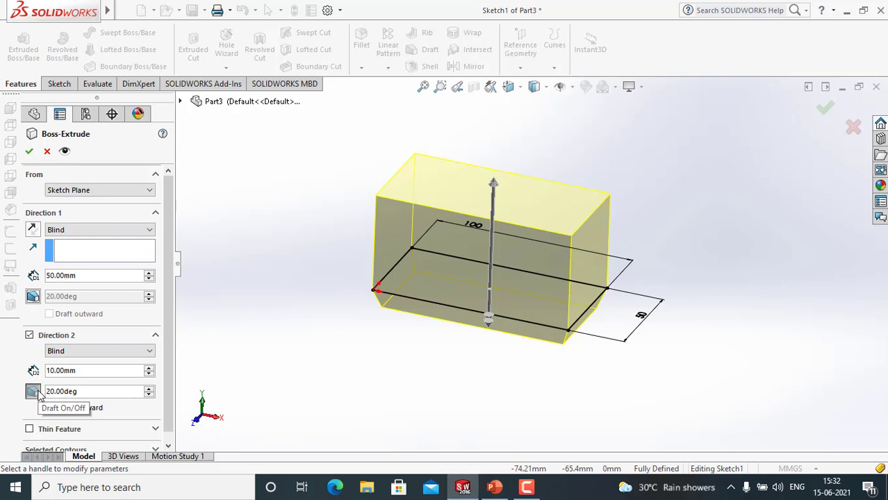
{"action": "left_click_drag", "start_coordinate": [82, 371], "coordinate": [2, 372]}
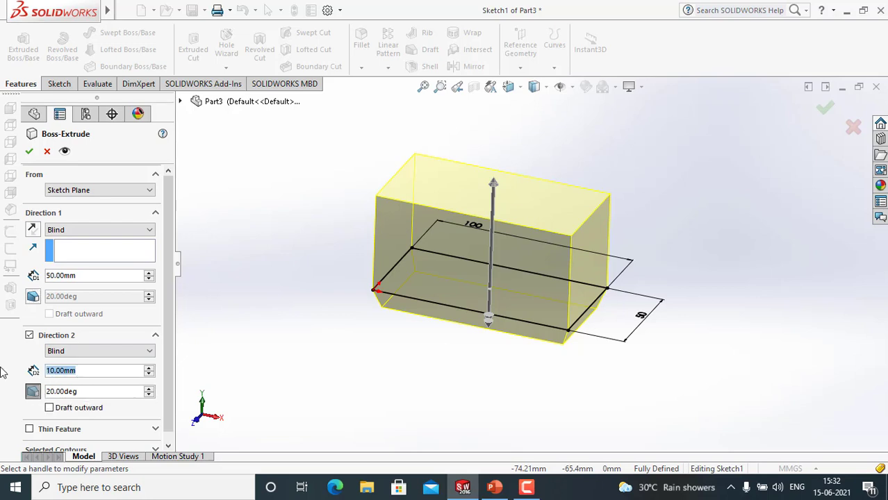
{"action": "type", "text": "50"}
{"action": "key", "text": "Return"}
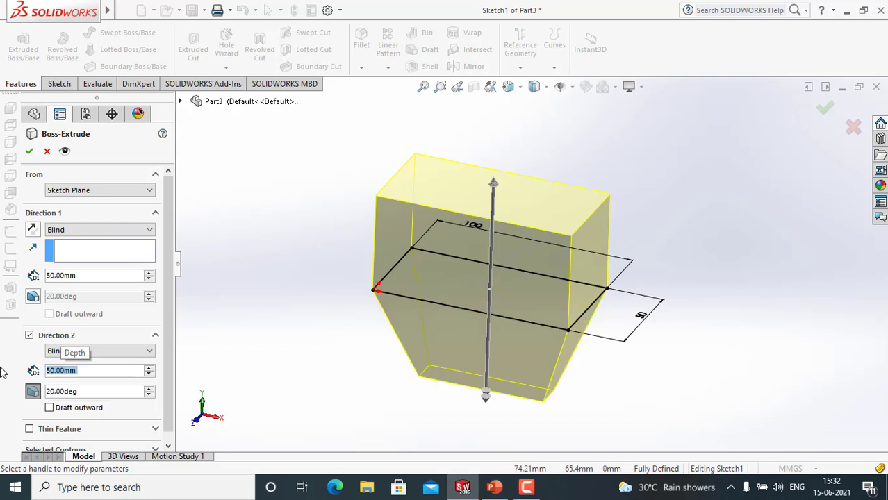
- Toggle the Direction 2 draft off and back on, and set its draft angle to 10°
{"action": "left_click", "coordinate": [33, 391]}
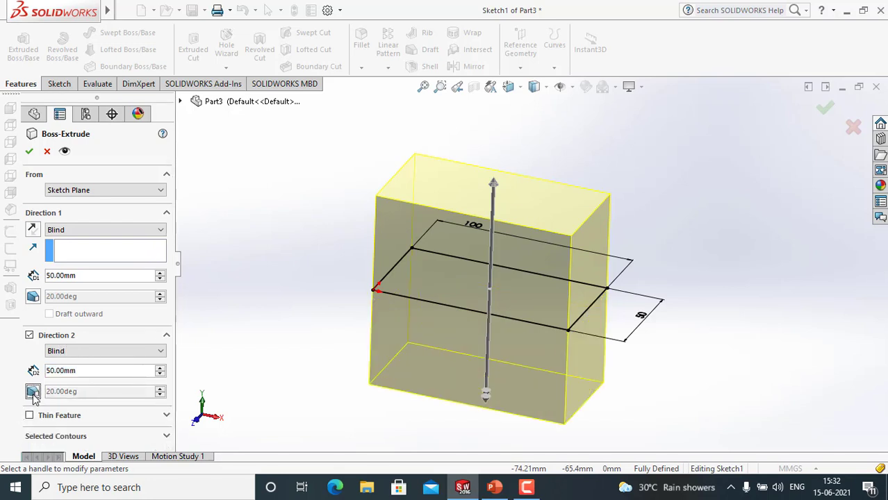
{"action": "middle_click_drag", "start_coordinate": [510, 392], "coordinate": [539, 153]}
{"action": "left_click", "coordinate": [33, 392]}
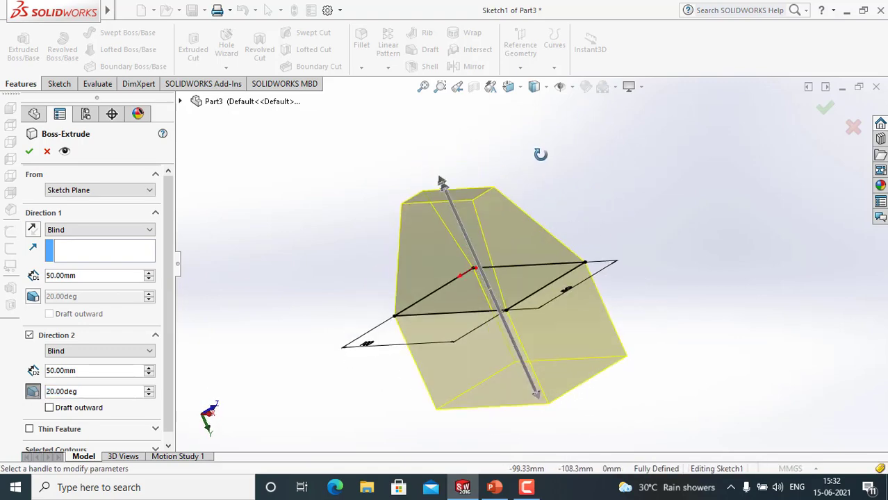
{"action": "double_click", "coordinate": [53, 393]}
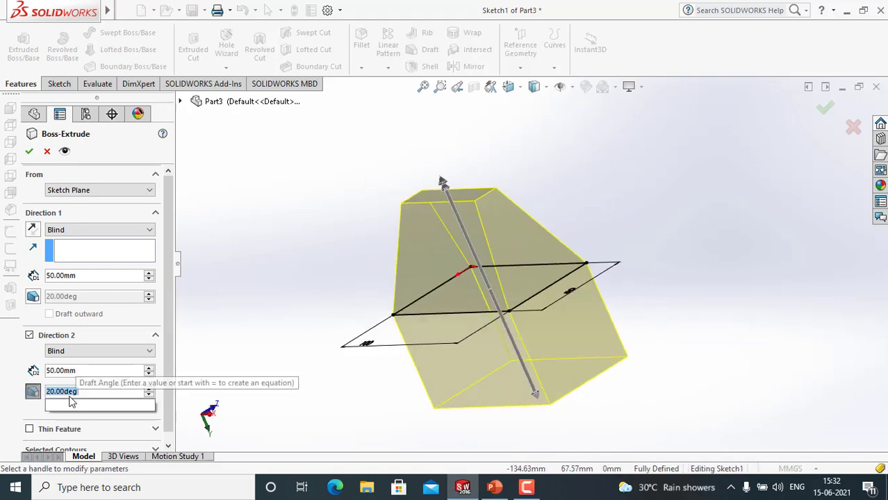
{"action": "type", "text": "10"}
{"action": "key", "text": "Return"}
{"action": "middle_click_drag", "start_coordinate": [308, 317], "coordinate": [369, 300]}
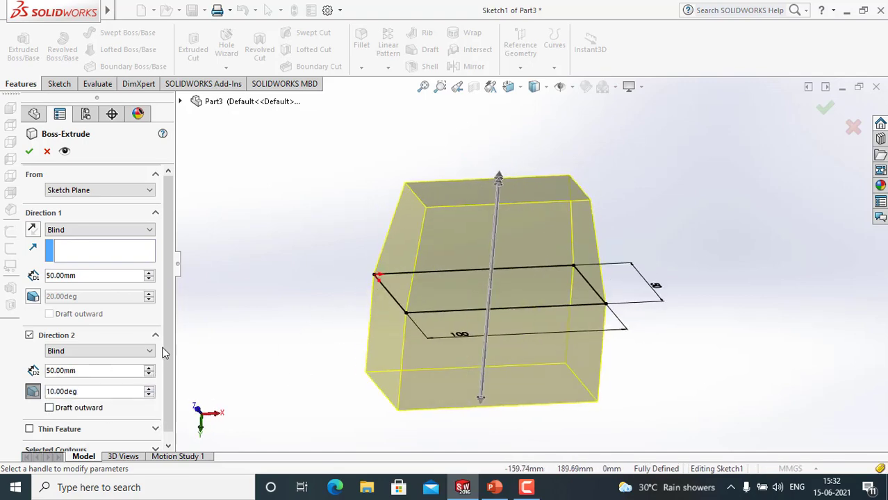
- Enable the Thin Feature option and switch off the Direction 2 draft to inspect the hollow straight-walled preview
{"action": "scroll", "coordinate": [171, 358], "scroll_direction": "down", "scroll_amount": 1}
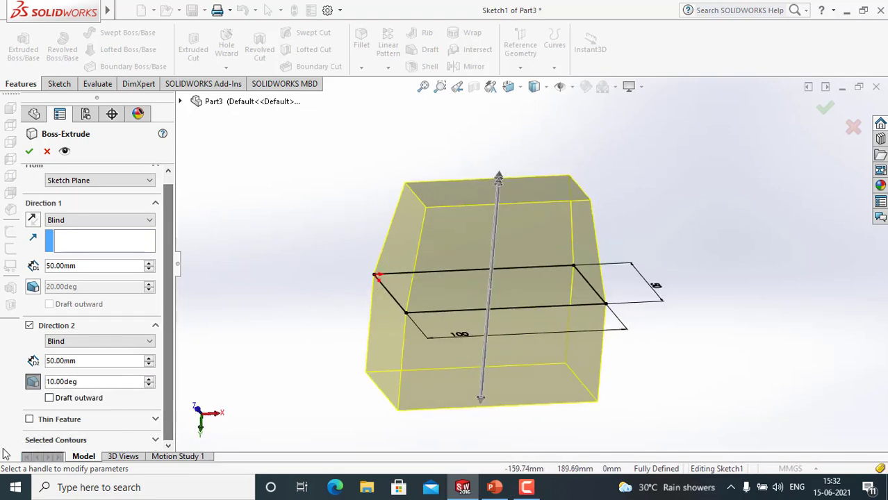
{"action": "left_click", "coordinate": [29, 420]}
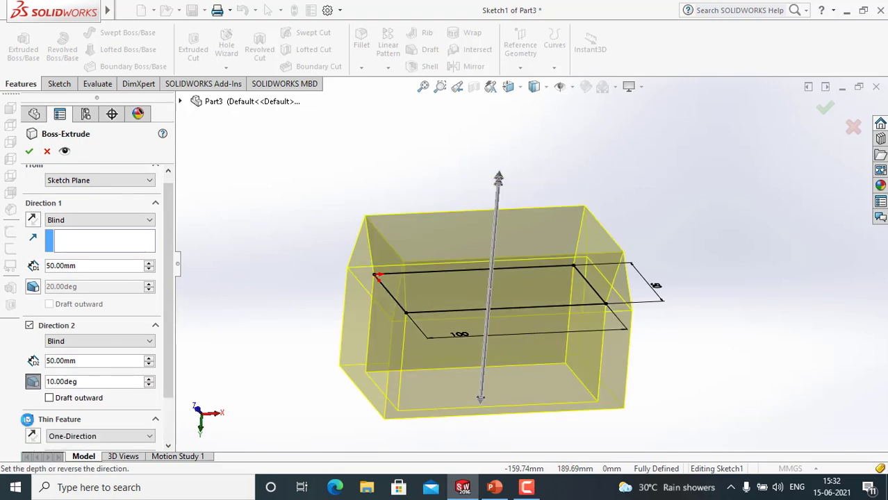
{"action": "left_click", "coordinate": [33, 381]}
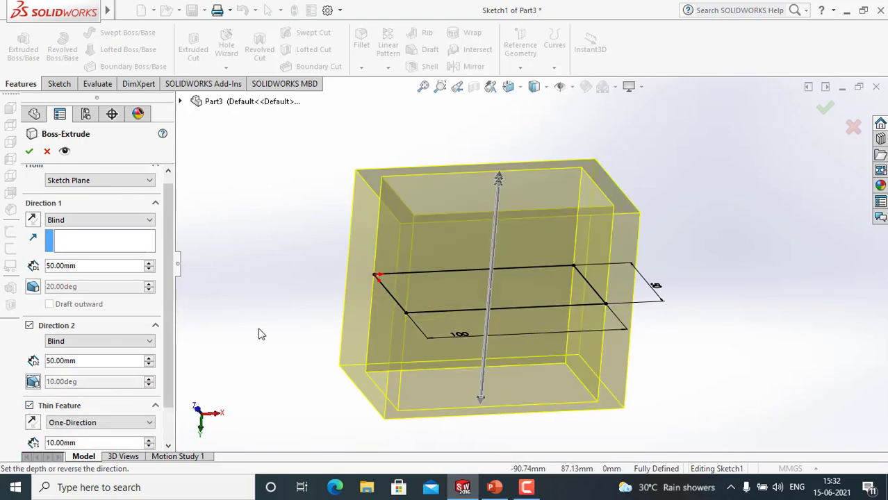
{"action": "middle_click_drag", "start_coordinate": [259, 334], "coordinate": [226, 480]}
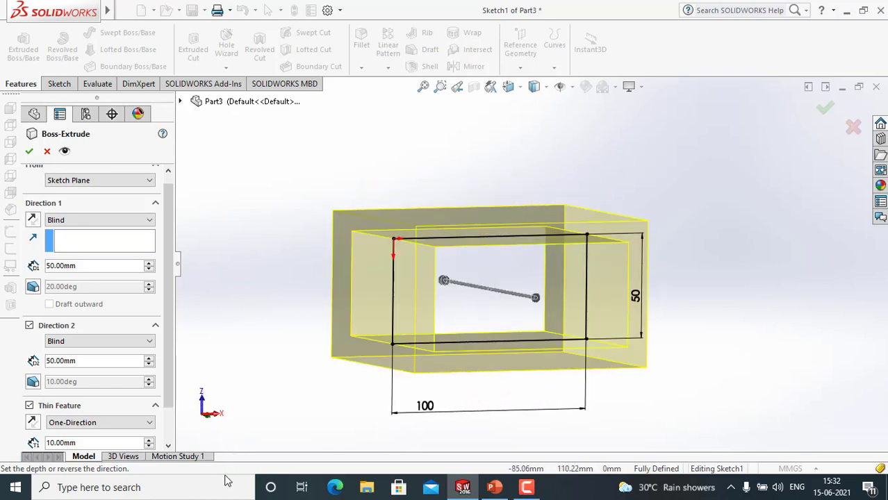
{"action": "middle_click_drag", "start_coordinate": [273, 263], "coordinate": [268, 300]}
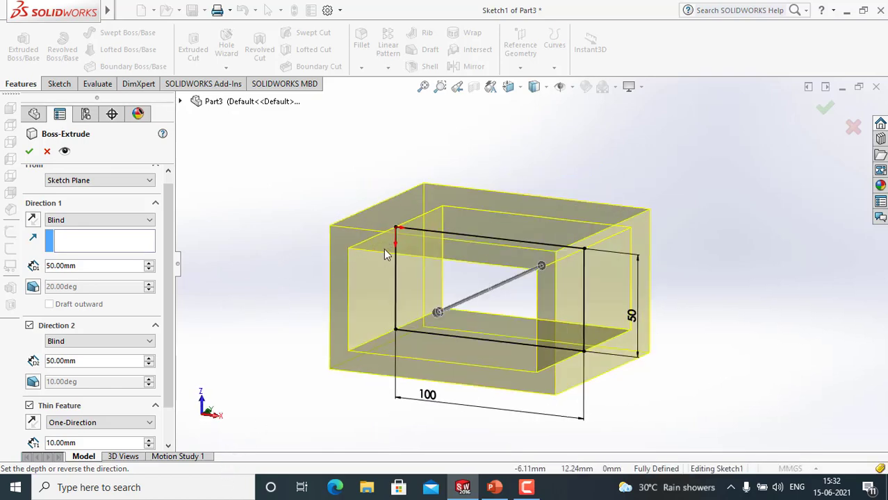
- Reverse the One-Direction thin wall to the inside of the rectangle and back to the outside
{"action": "scroll", "coordinate": [168, 424], "scroll_direction": "down", "scroll_amount": 2}
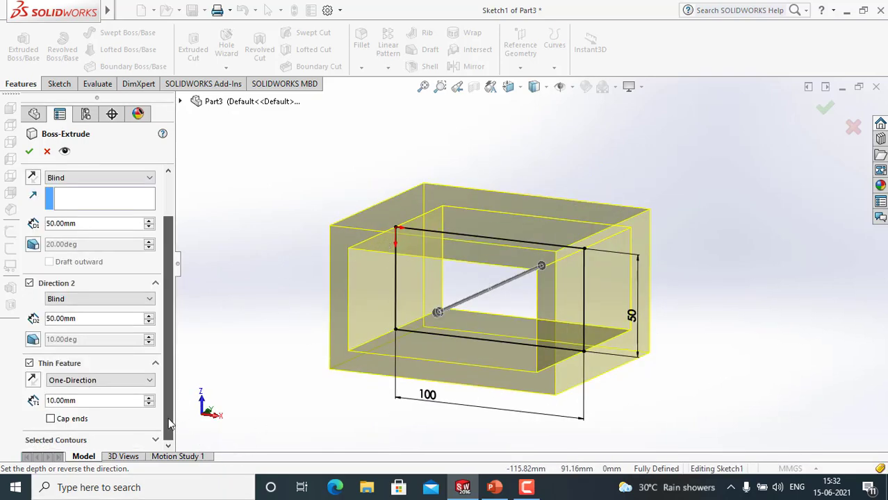
{"action": "left_click", "coordinate": [104, 381]}
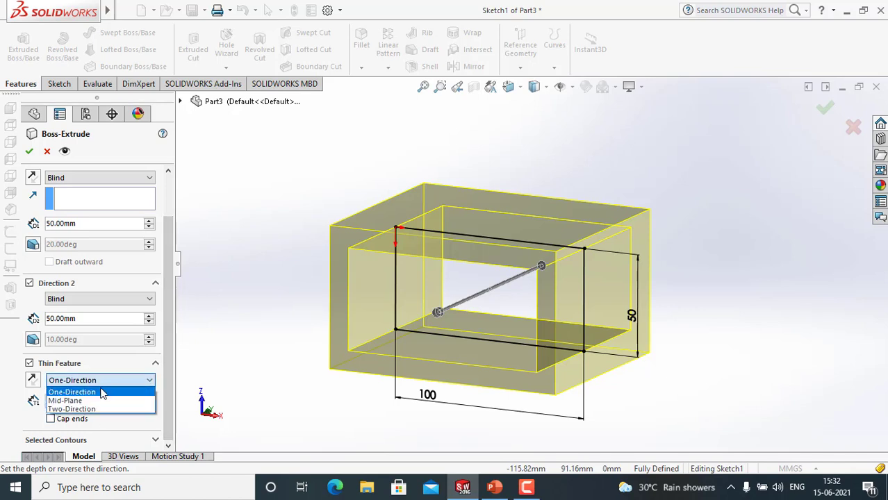
{"action": "left_click", "coordinate": [35, 381]}
{"action": "left_click", "coordinate": [32, 381]}
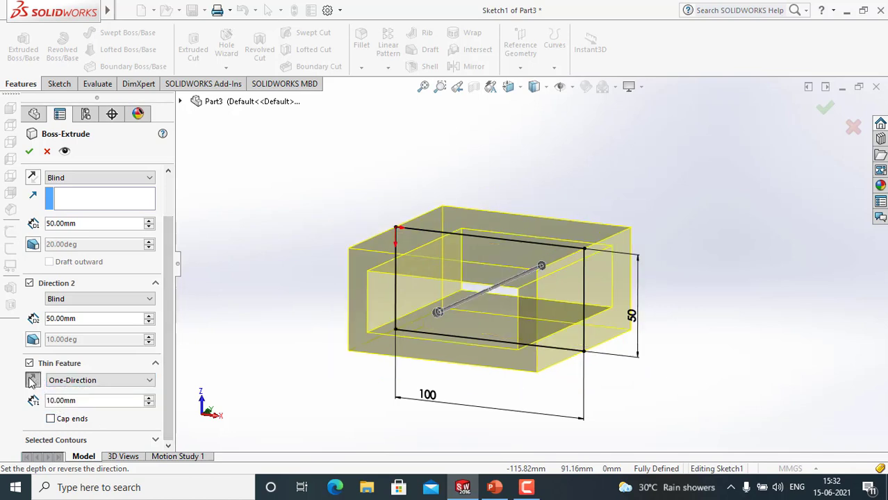
{"action": "left_click", "coordinate": [30, 383]}
- Change the Thin Feature type to Mid-Plane and examine the wall around the sketch outline
{"action": "left_click", "coordinate": [80, 386]}
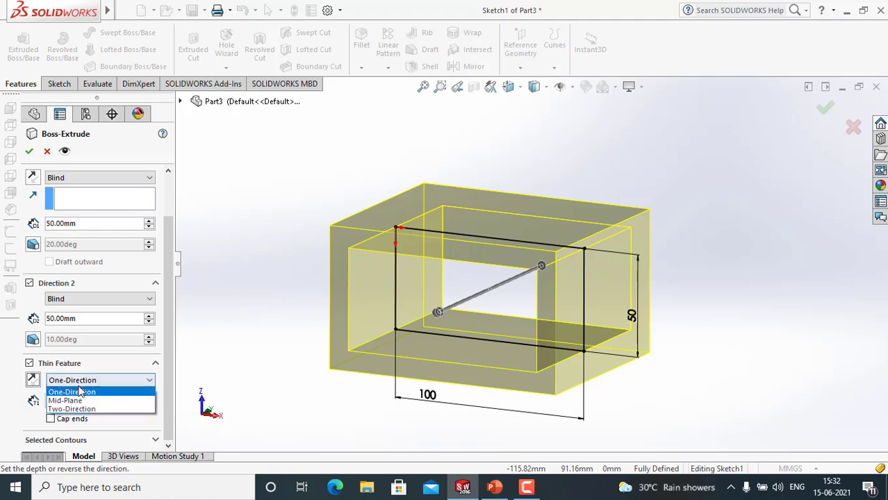
{"action": "left_click", "coordinate": [69, 401]}
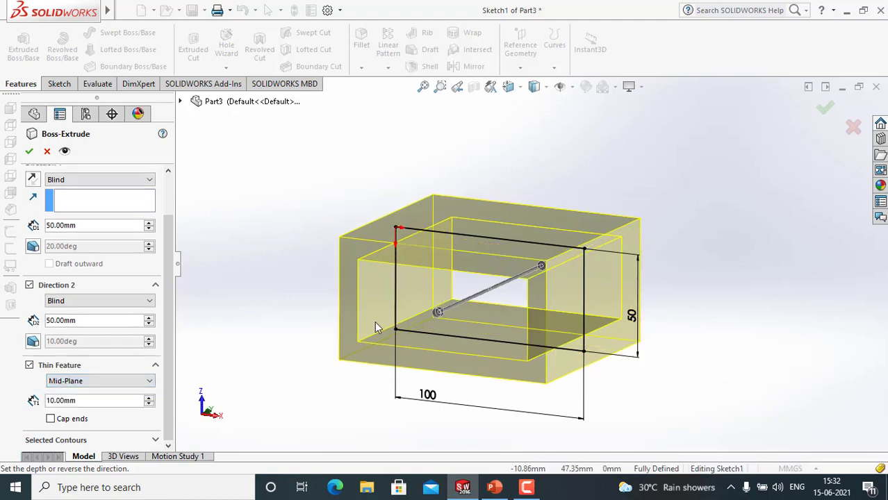
{"action": "middle_click_drag", "start_coordinate": [376, 323], "coordinate": [314, 264]}
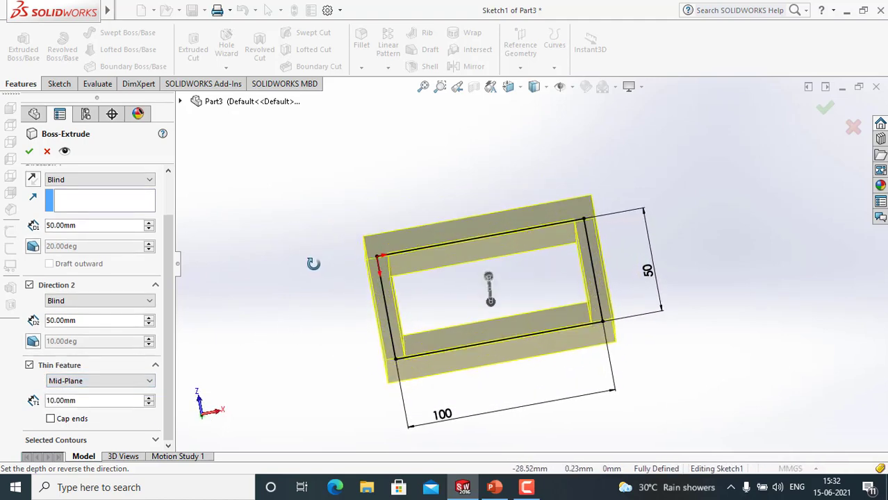
{"action": "left_click", "coordinate": [93, 385]}
{"action": "left_click", "coordinate": [96, 401]}
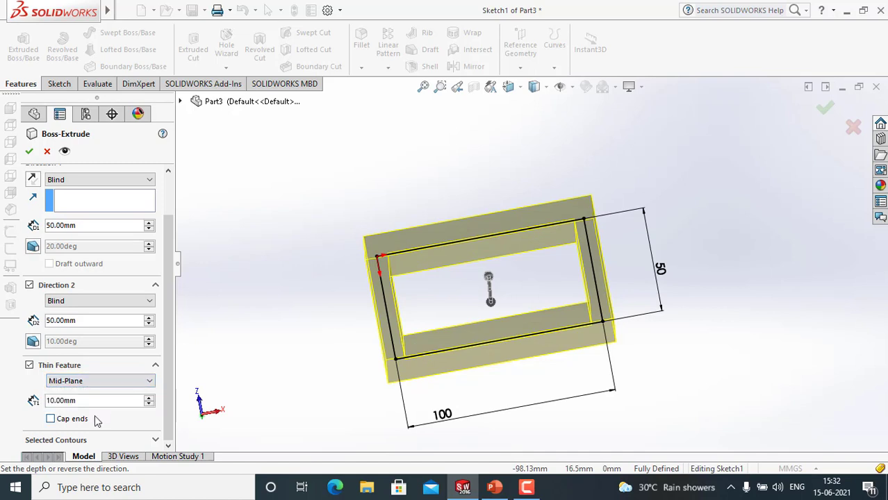
- Change the Thin Feature type to Two-Direction and enable capped ends
{"action": "left_click", "coordinate": [114, 383]}
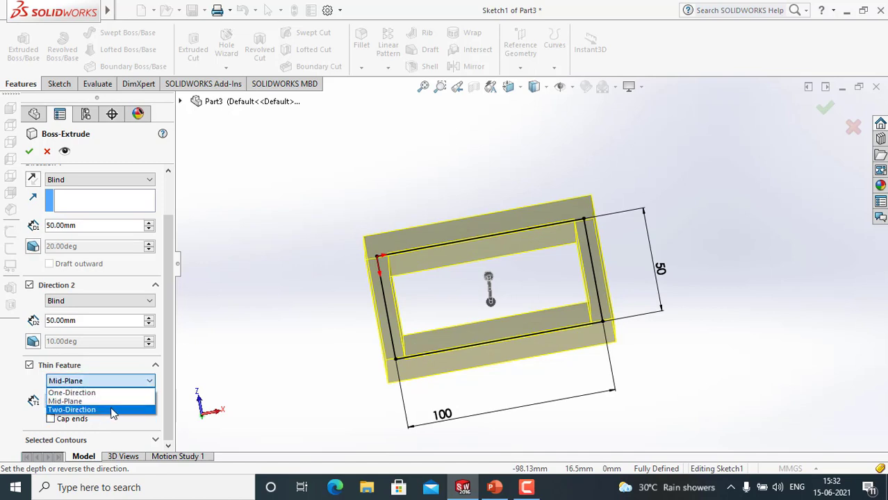
{"action": "left_click", "coordinate": [114, 411]}
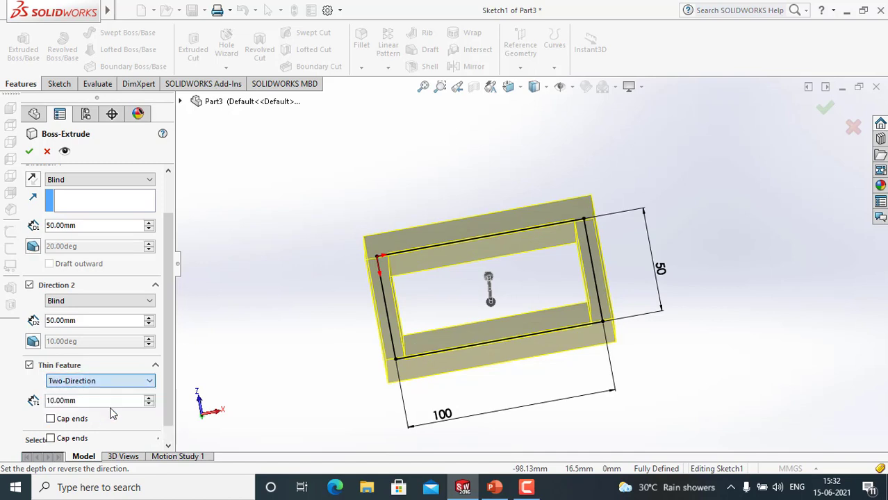
{"action": "left_click", "coordinate": [51, 439]}
{"action": "middle_click_drag", "start_coordinate": [307, 328], "coordinate": [271, 285]}
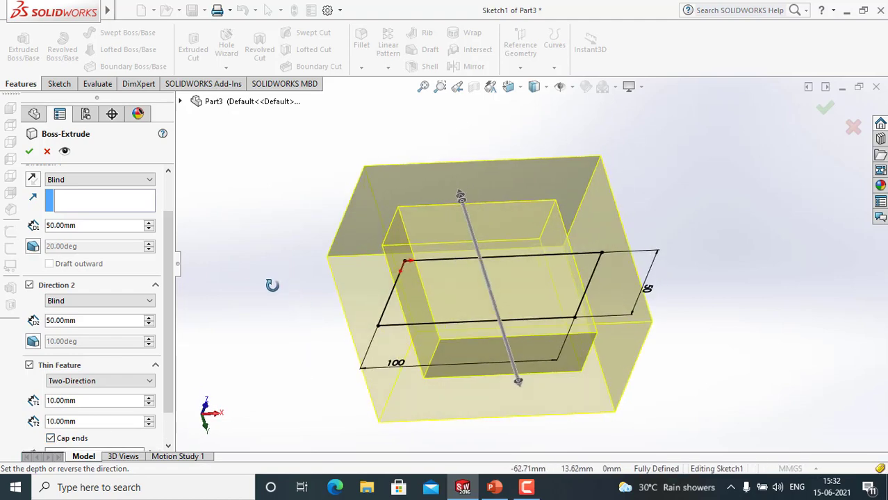
{"action": "scroll", "coordinate": [102, 418], "scroll_direction": "down", "scroll_amount": 1}
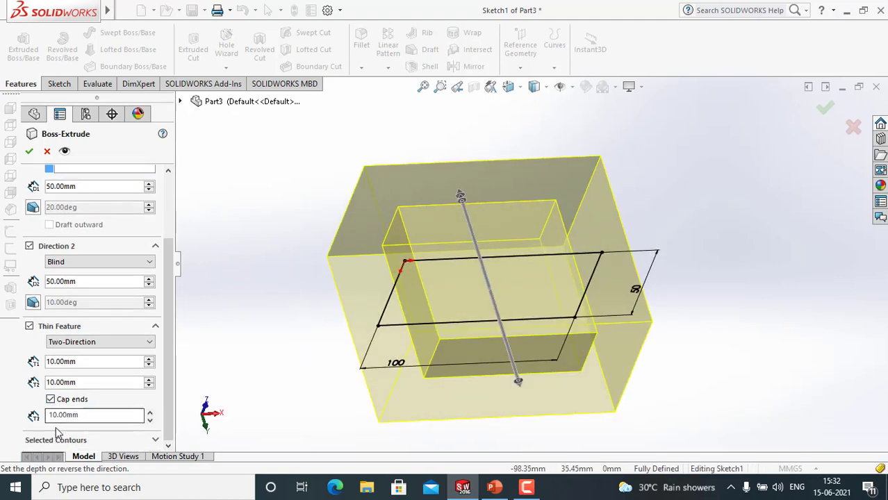
{"action": "left_click", "coordinate": [77, 415]}
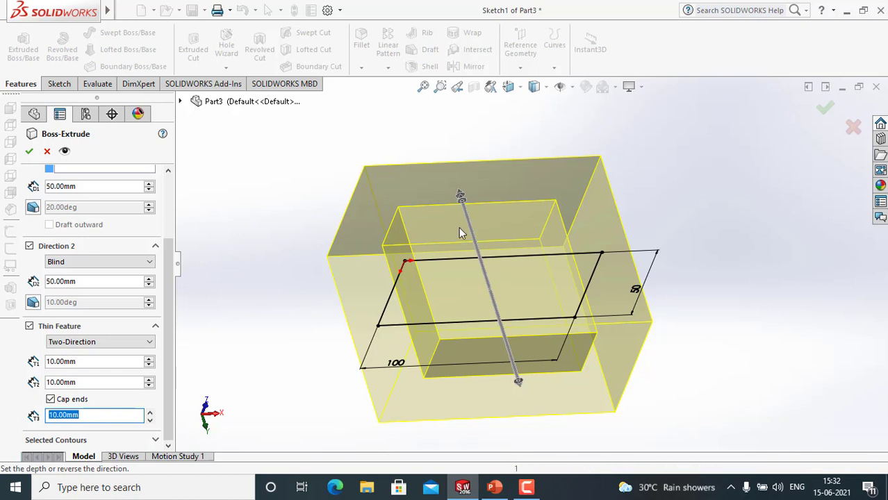
- Turn off the capped ends, return the thin wall to One-Direction, and disable the Thin Feature
{"action": "left_click", "coordinate": [51, 400]}
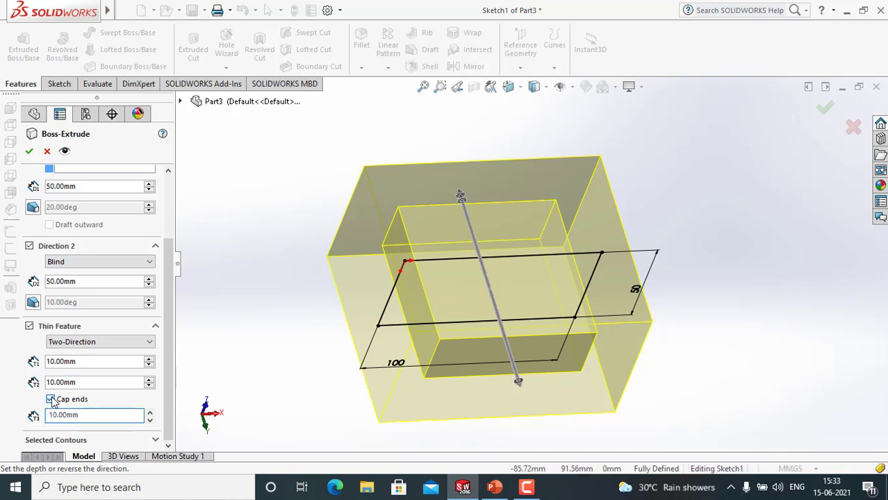
{"action": "left_click", "coordinate": [76, 362]}
{"action": "left_click", "coordinate": [72, 373]}
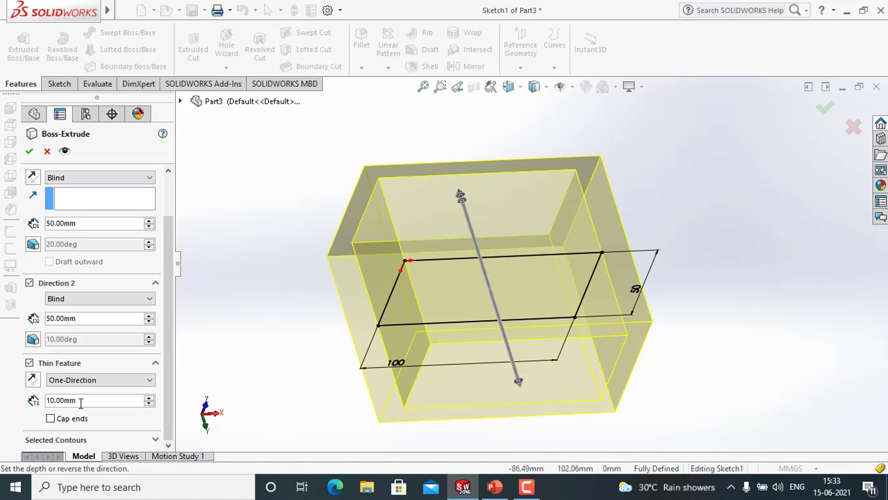
{"action": "left_click", "coordinate": [29, 364]}
{"action": "middle_click_drag", "start_coordinate": [298, 323], "coordinate": [307, 357]}
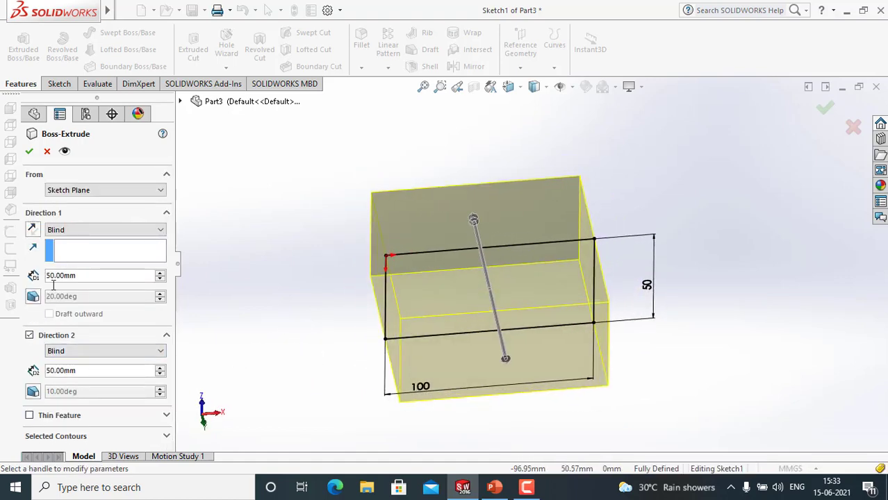
- Show the detailed preview of the two-direction extrusion and accept the solid boss
{"action": "left_click", "coordinate": [65, 153]}
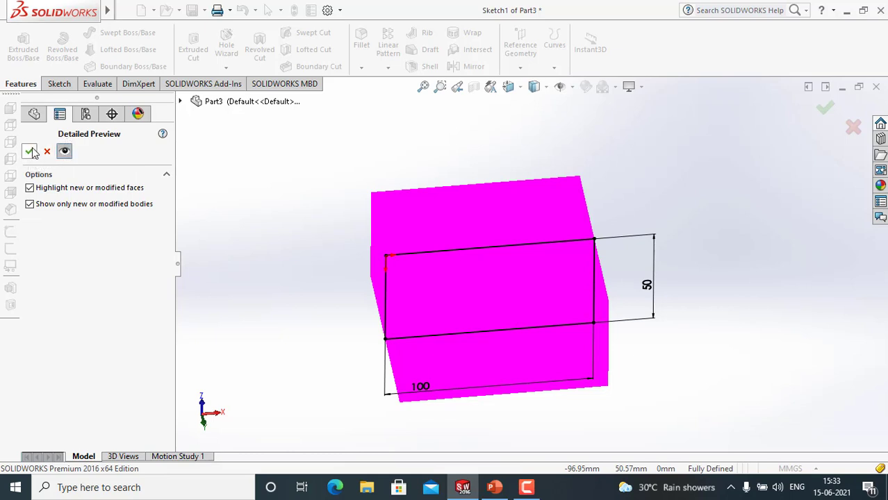
{"action": "left_click", "coordinate": [32, 152]}
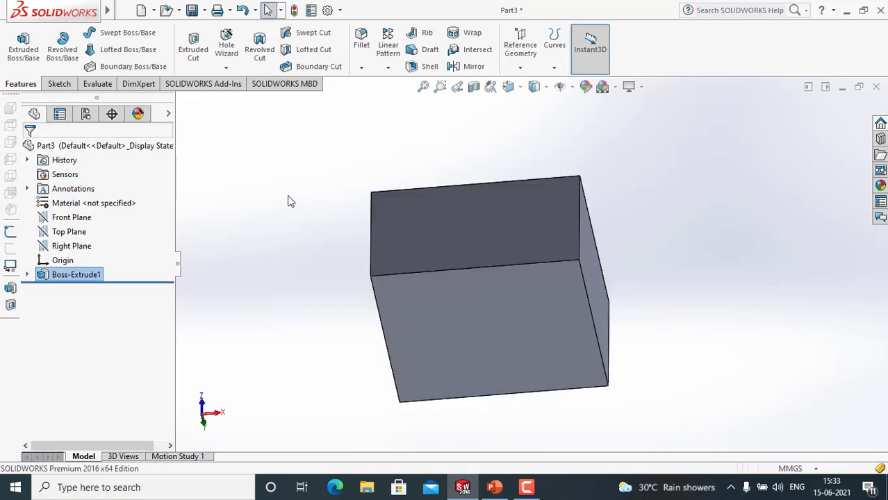
- Edit the boss's base sketch, set its 100 mm dimension to 70 mm, and rebuild the part
{"action": "middle_click_drag", "start_coordinate": [291, 201], "coordinate": [399, 377]}
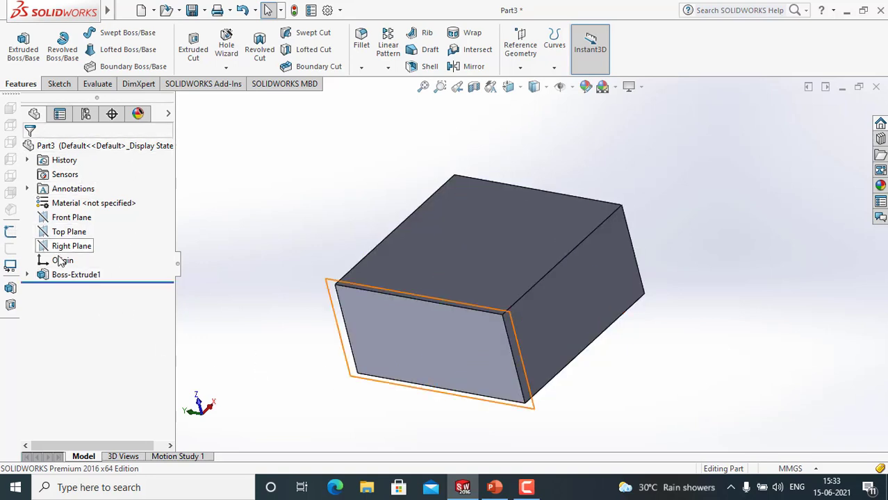
{"action": "left_click", "coordinate": [27, 276]}
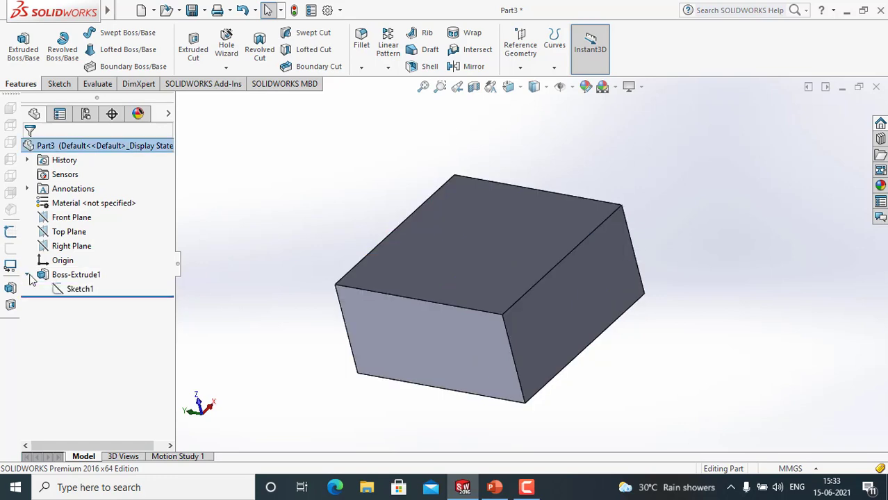
{"action": "left_click", "coordinate": [66, 288]}
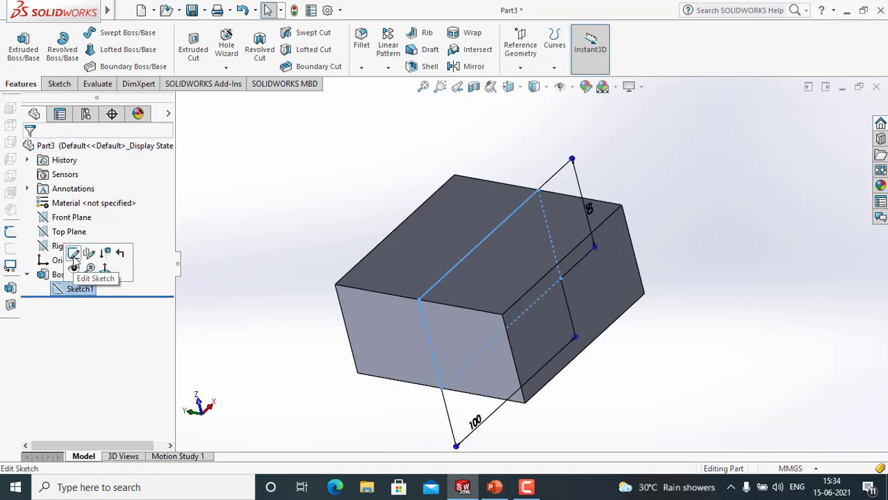
{"action": "left_click", "coordinate": [74, 255]}
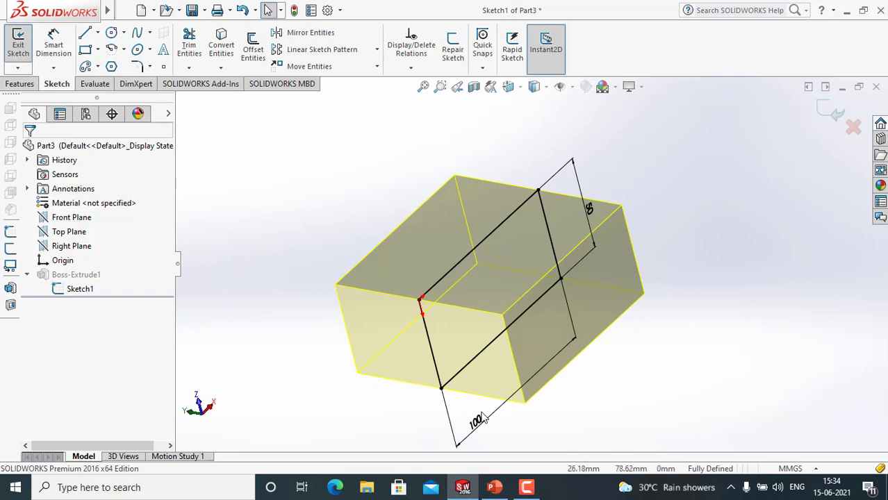
{"action": "double_click", "coordinate": [479, 421]}
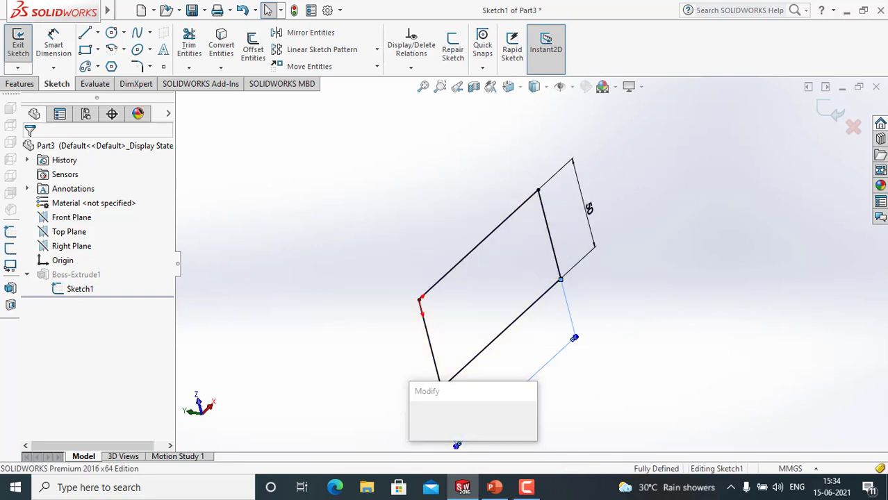
{"action": "type", "text": "90"}
{"action": "key", "text": "Return"}
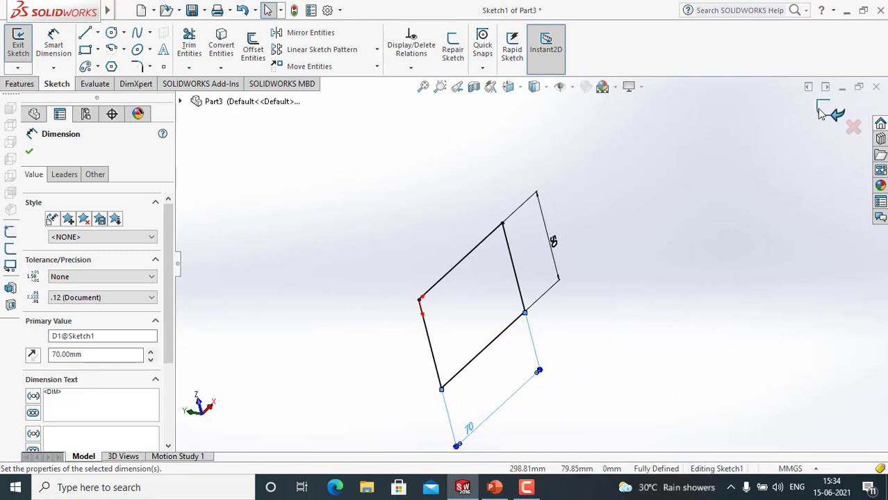
{"action": "left_click", "coordinate": [831, 113]}
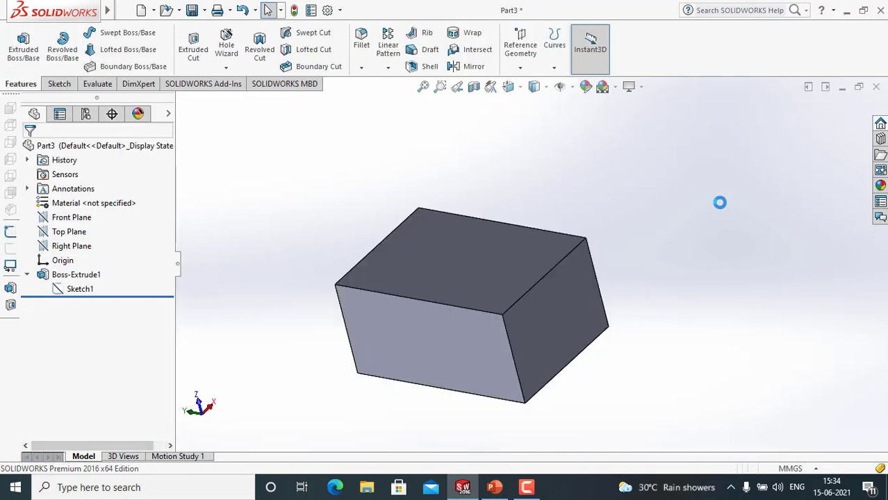
{"action": "middle_click_drag", "start_coordinate": [670, 301], "coordinate": [505, 371]}
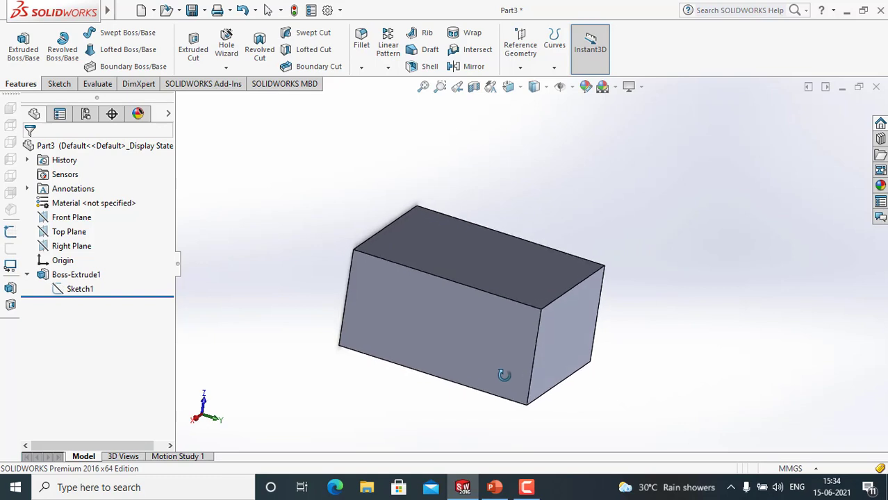
{"action": "left_click", "coordinate": [295, 11]}
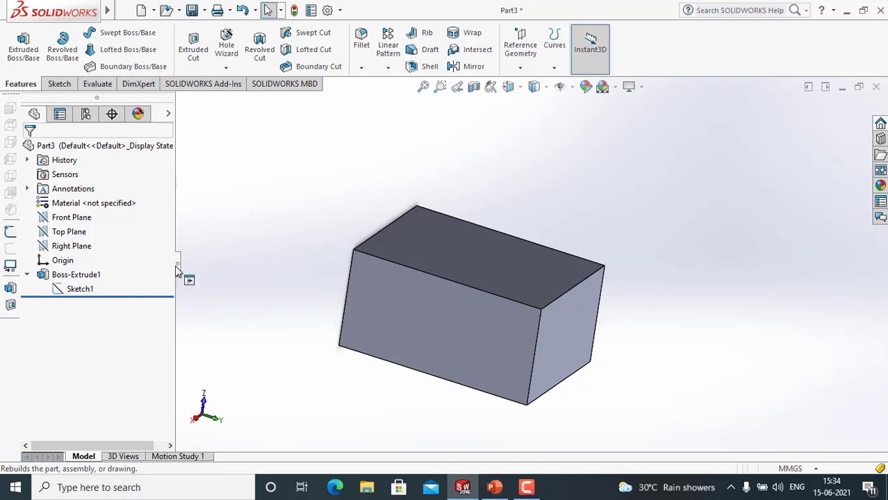
- Edit the boss extrusion and set its Direction 1 blind depth to 30 mm
{"action": "right_click", "coordinate": [94, 277]}
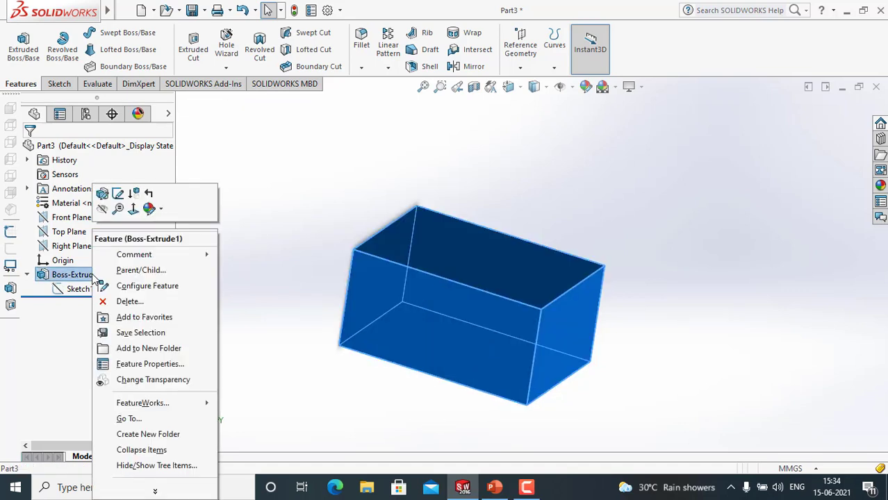
{"action": "left_click", "coordinate": [103, 194]}
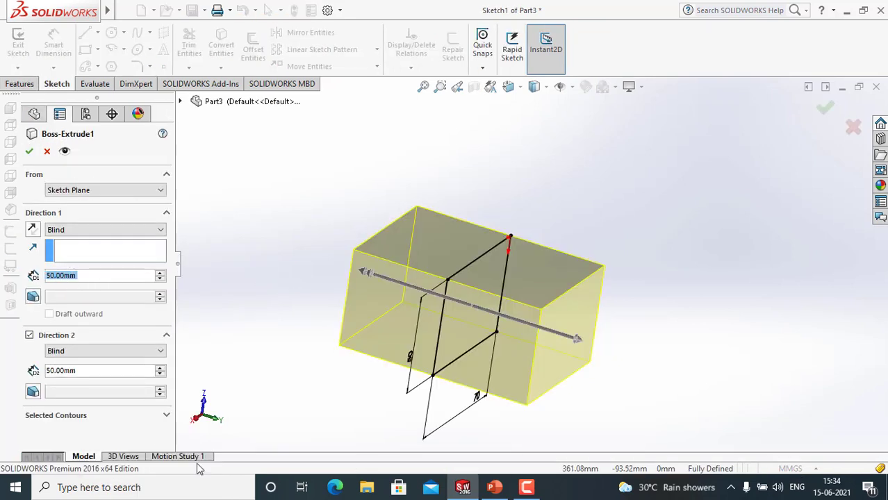
{"action": "left_click", "coordinate": [526, 489]}
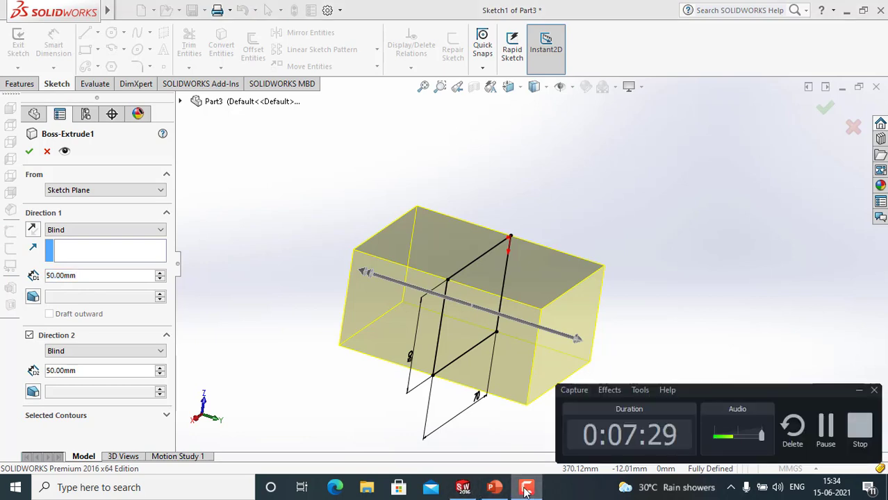
{"action": "left_click", "coordinate": [526, 488]}
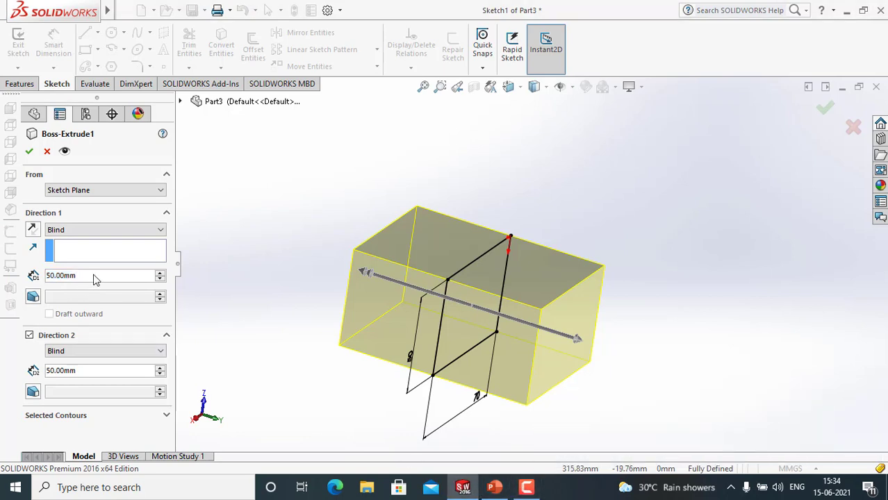
{"action": "left_click", "coordinate": [80, 278]}
{"action": "type", "text": "30"}
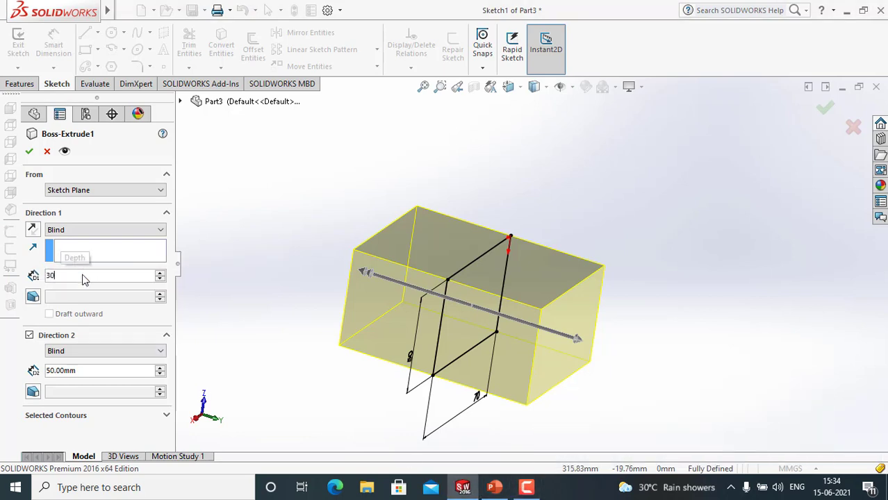
{"action": "key", "text": "Return"}
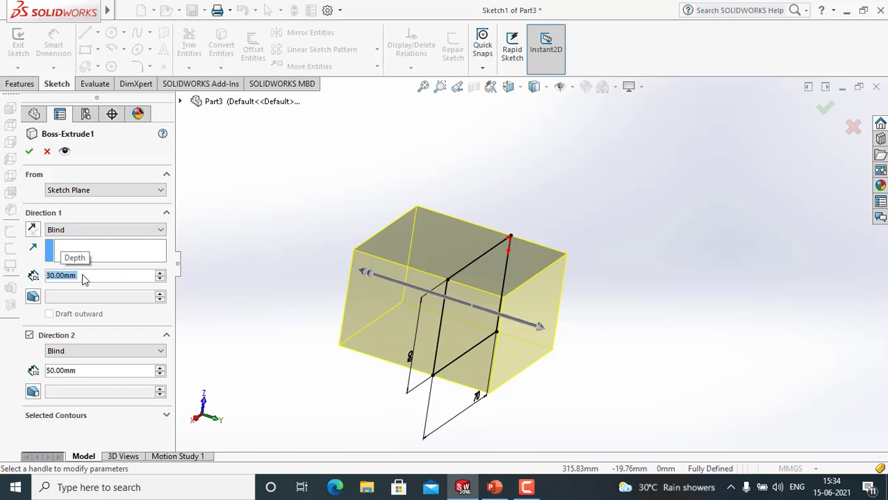
{"action": "left_click", "coordinate": [29, 153]}
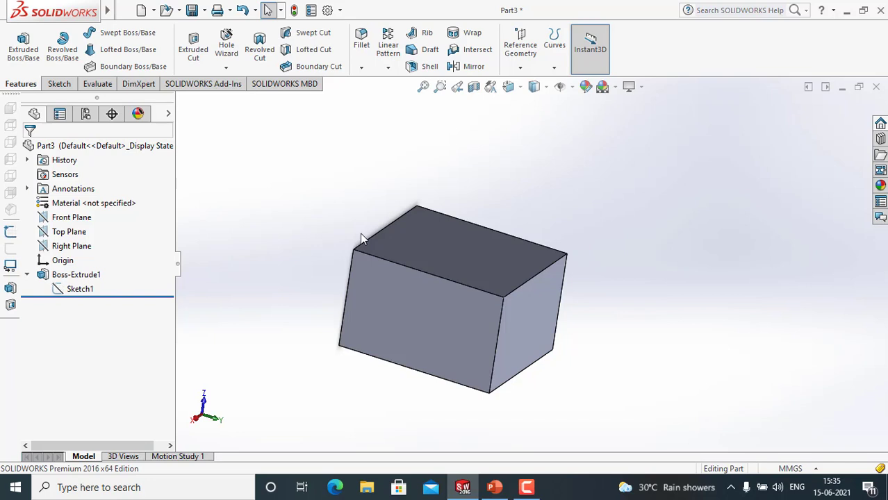
- Delete the boss extrusion and its leftover rectangle sketch from the part
{"action": "right_click", "coordinate": [82, 276]}
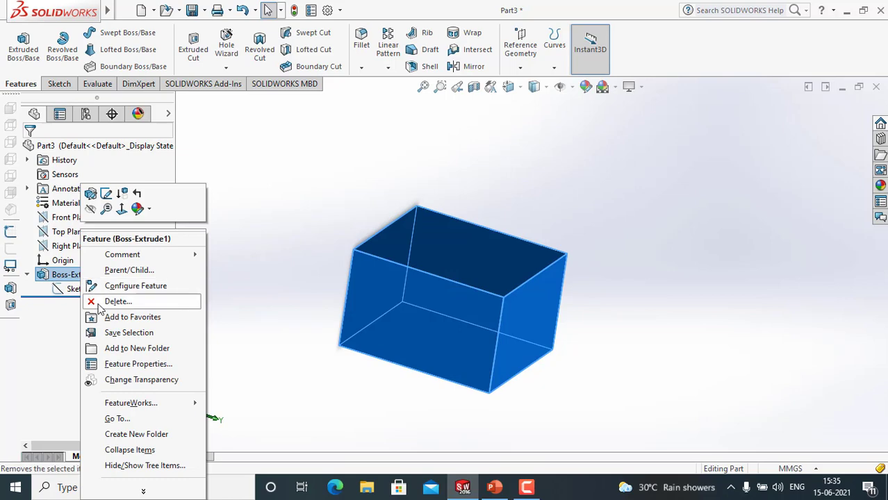
{"action": "left_click", "coordinate": [100, 303]}
{"action": "left_click", "coordinate": [521, 179]}
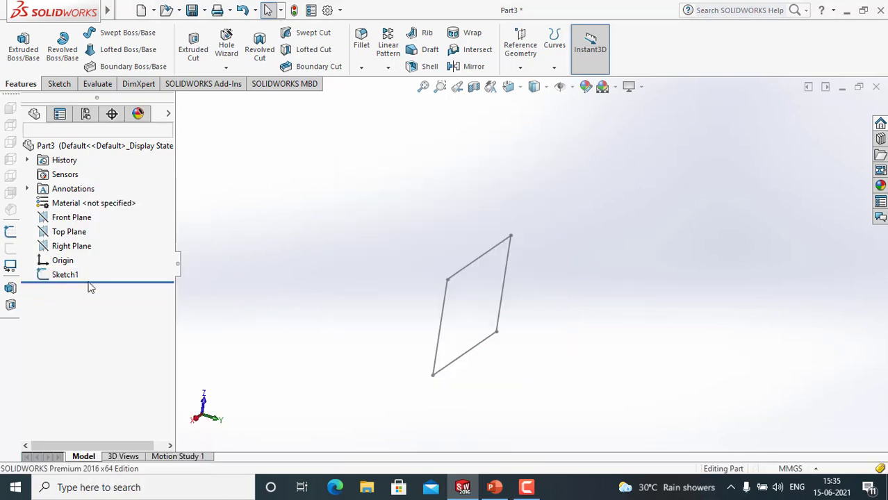
{"action": "right_click", "coordinate": [73, 274]}
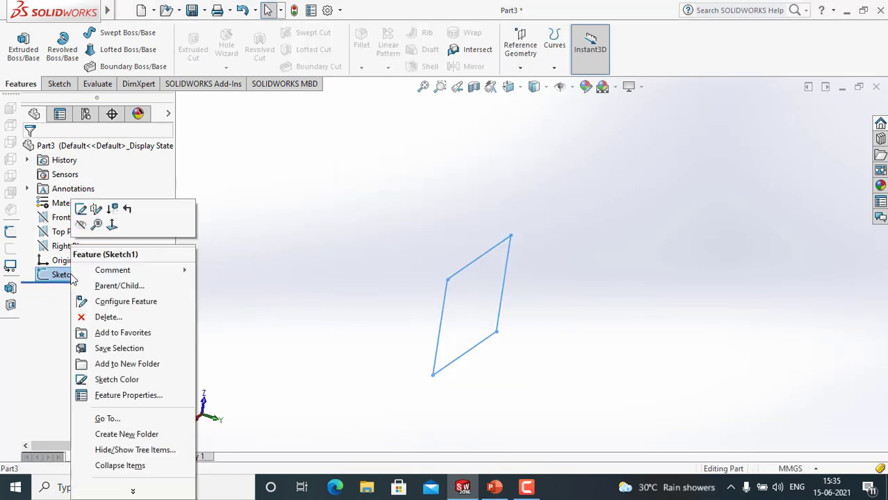
{"action": "left_click", "coordinate": [109, 318]}
{"action": "left_click", "coordinate": [519, 180]}
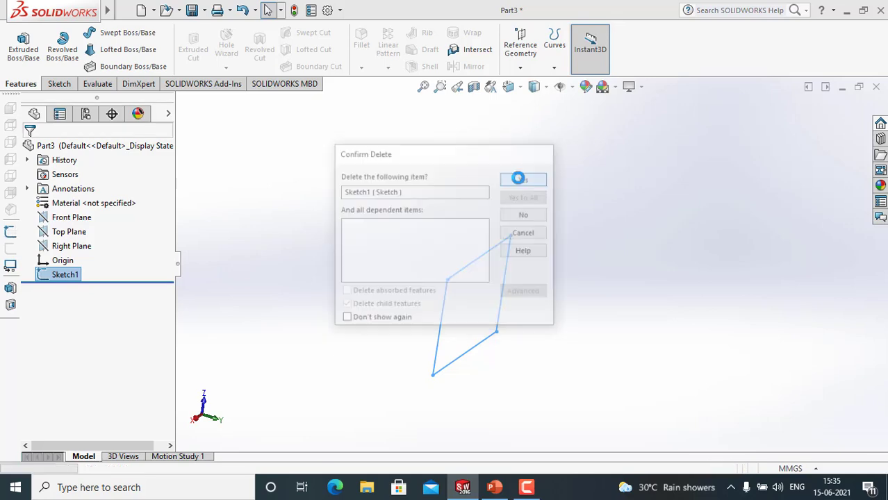
- Start a Top Plane sketch and draw a vertical line about 95 mm down to the origin plus a base line about 77 mm long
{"action": "left_click", "coordinate": [73, 232]}
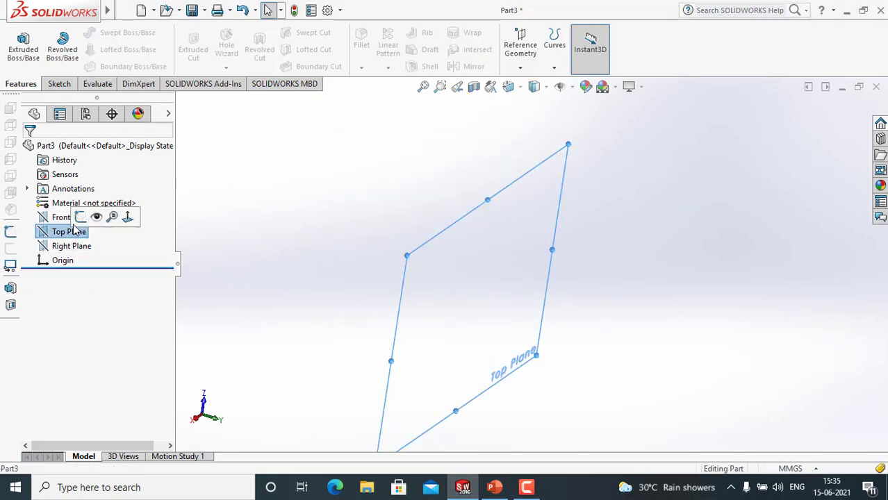
{"action": "left_click", "coordinate": [80, 217]}
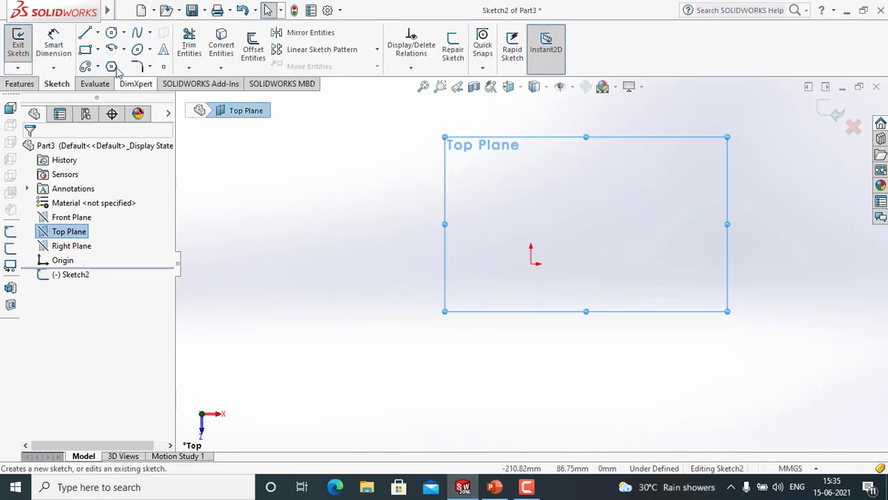
{"action": "left_click", "coordinate": [85, 33]}
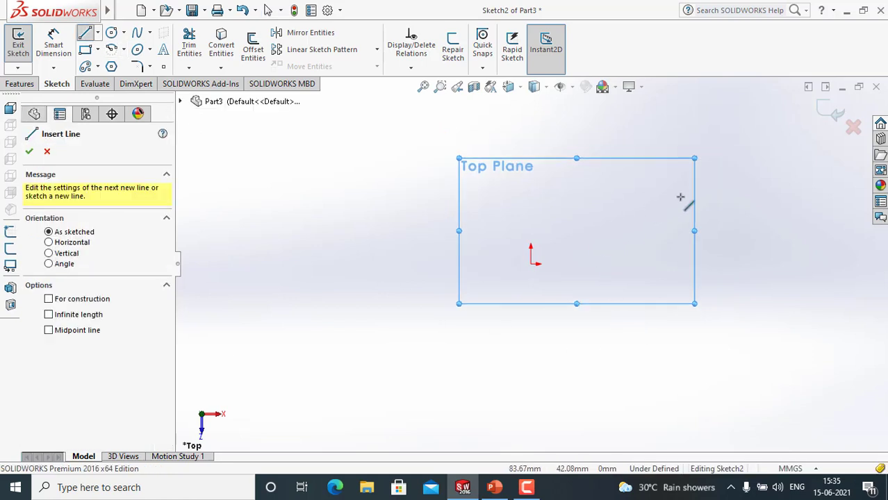
{"action": "scroll", "coordinate": [695, 193], "scroll_direction": "down", "scroll_amount": 2}
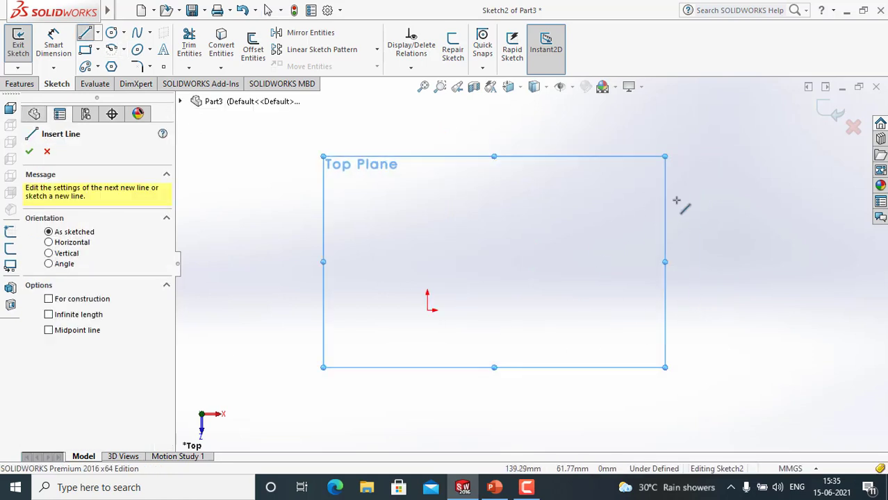
{"action": "left_click", "coordinate": [426, 125]}
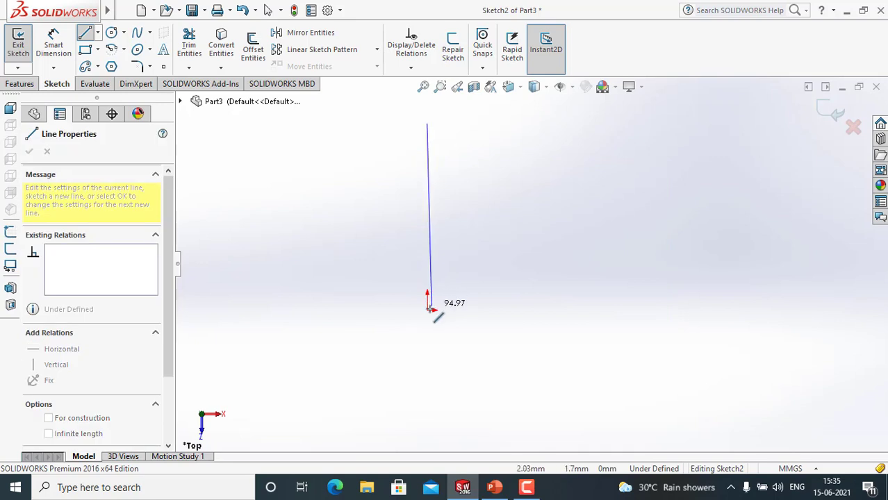
{"action": "left_click", "coordinate": [428, 310]}
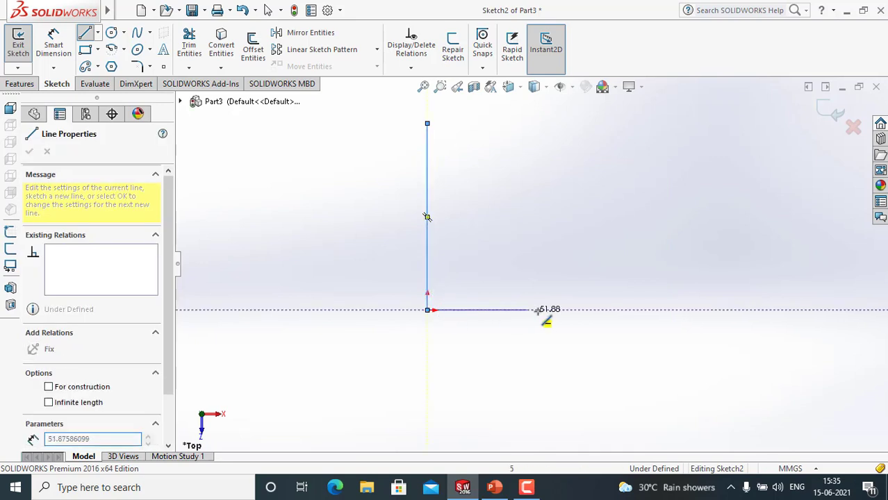
{"action": "left_click", "coordinate": [574, 310]}
- Complete the closed E-shaped outline with three aligned arms, two recesses about 52 mm deep, and a top edge about 77 mm long
{"action": "left_click", "coordinate": [575, 282]}
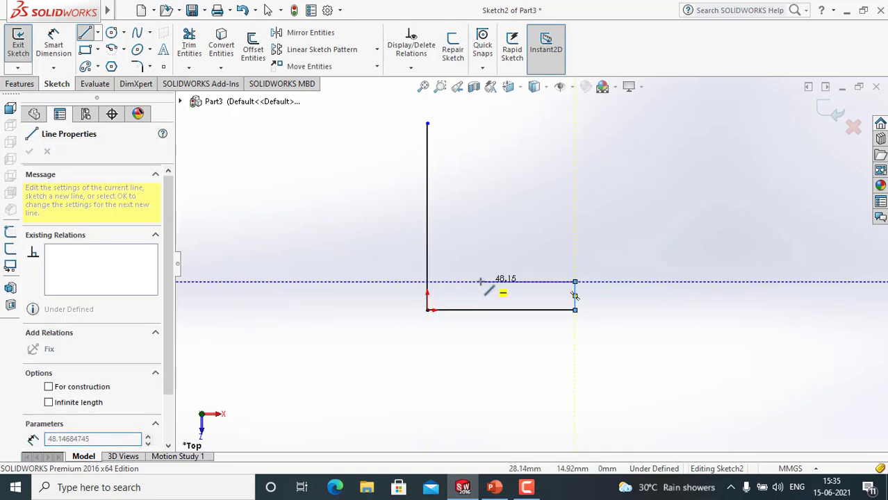
{"action": "left_click", "coordinate": [476, 281]}
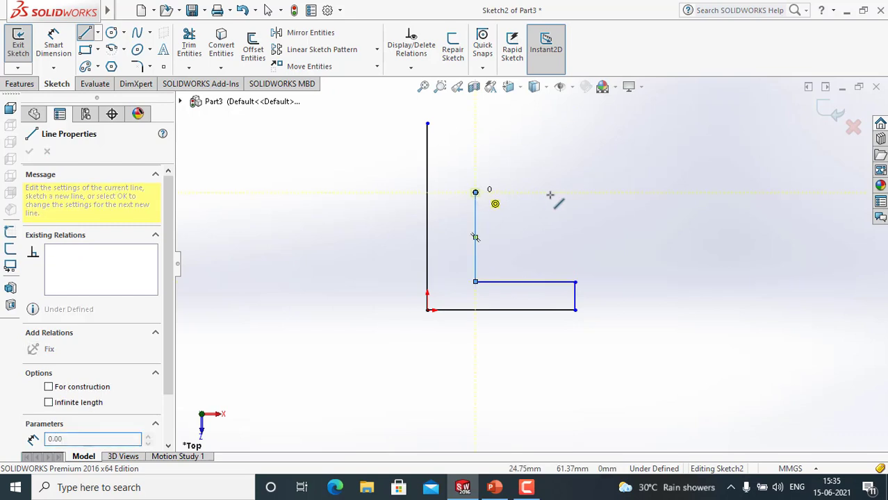
{"action": "left_click", "coordinate": [575, 193]}
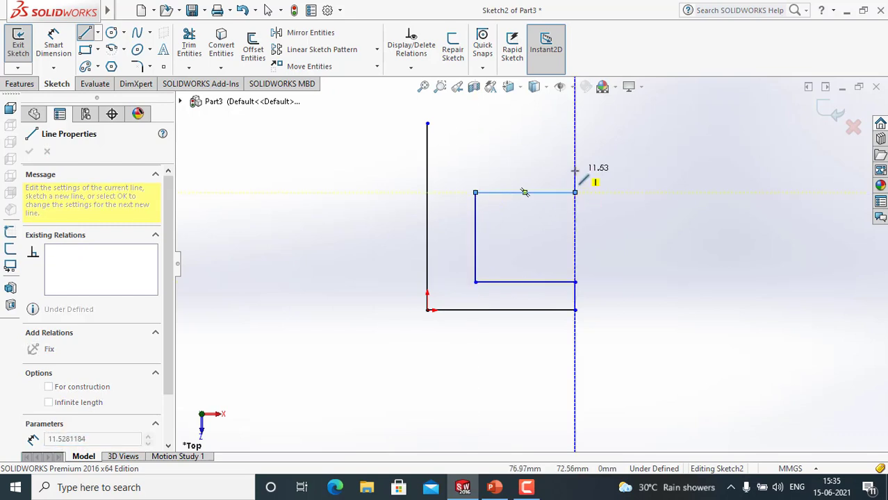
{"action": "left_click", "coordinate": [575, 171]}
{"action": "left_click", "coordinate": [475, 170]}
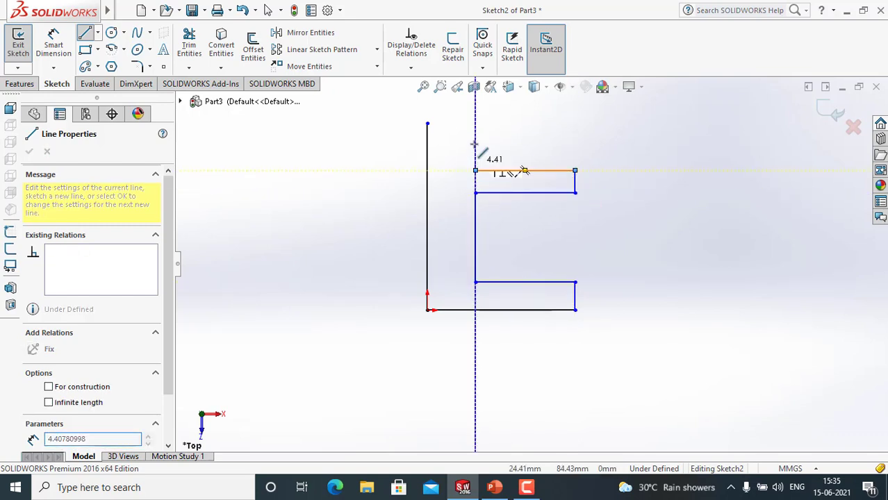
{"action": "left_click", "coordinate": [476, 134]}
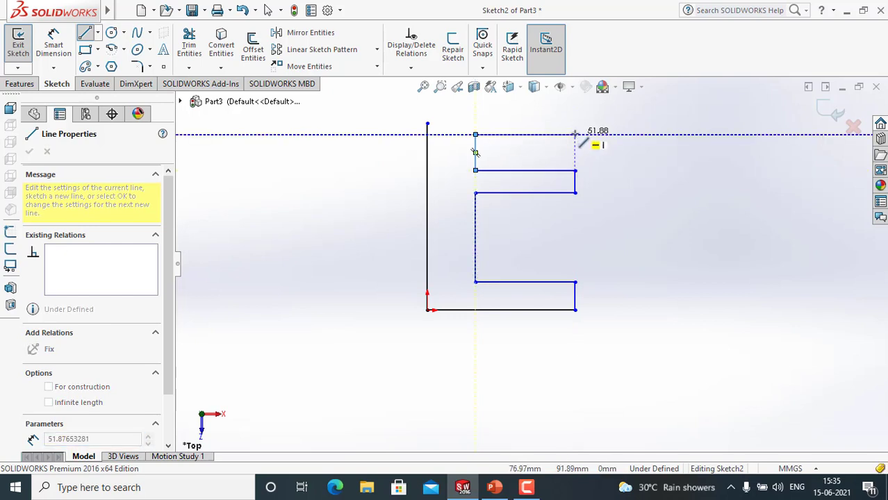
{"action": "left_click", "coordinate": [575, 135]}
{"action": "left_click", "coordinate": [575, 123]}
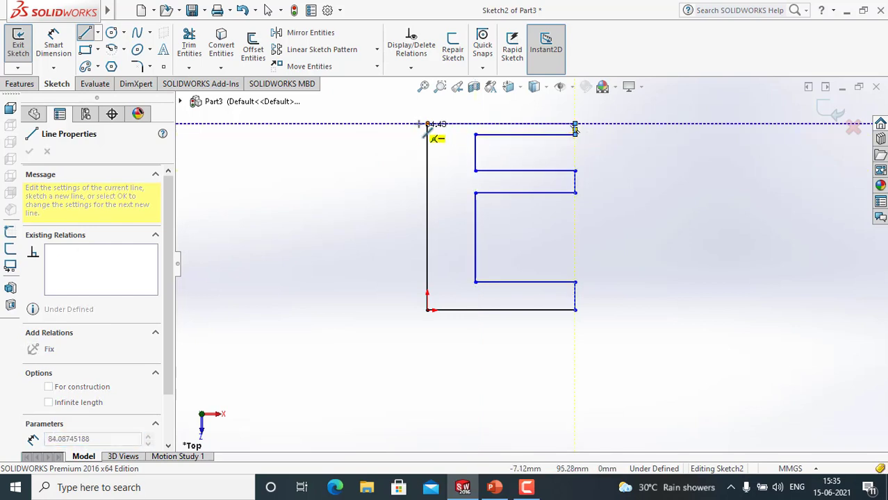
{"action": "left_click", "coordinate": [428, 124]}
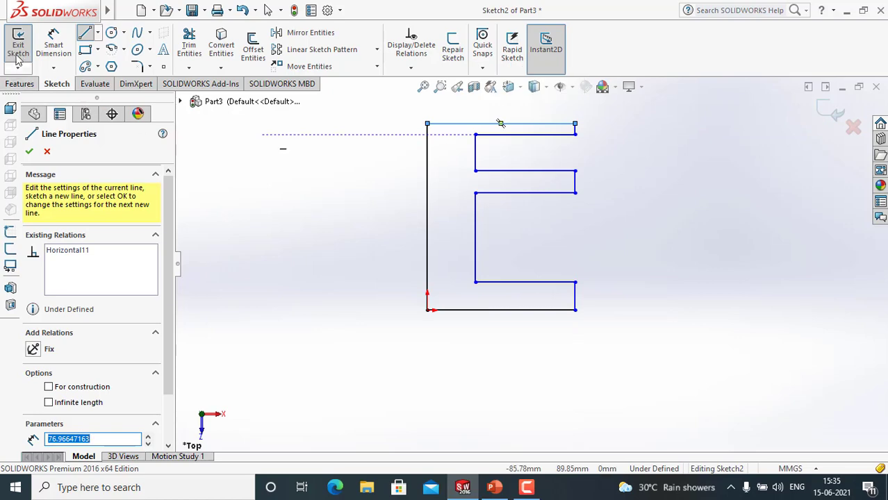
- Extrude the E-shaped profile from the sketch plane to a blind depth of 50 mm
{"action": "left_click", "coordinate": [20, 85]}
{"action": "key", "text": "Escape"}
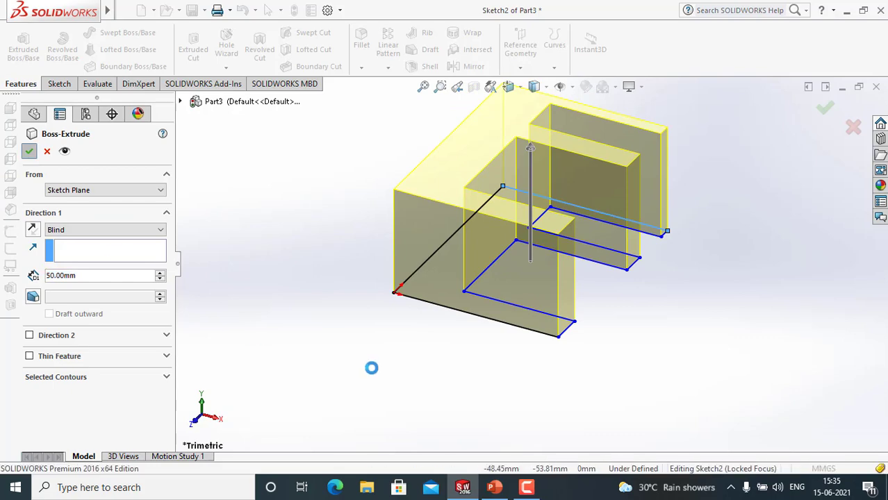
{"action": "key", "text": "Return"}
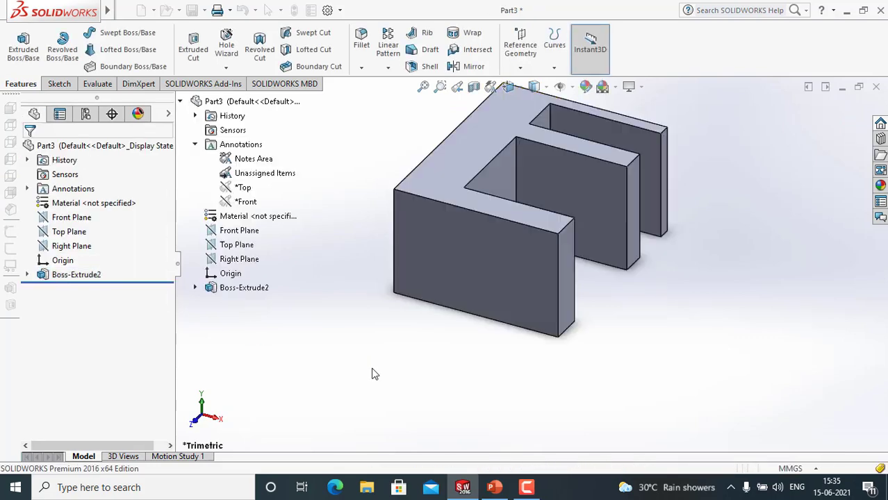
- Start a sketch on the thick end arm's inner face and draw a circle about 7.2 mm in radius on it
{"action": "middle_click_drag", "start_coordinate": [618, 334], "coordinate": [478, 312]}
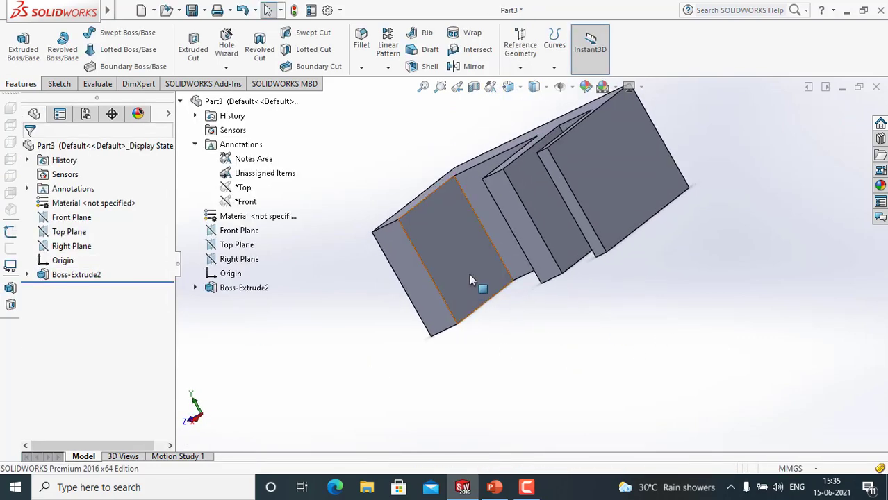
{"action": "left_click", "coordinate": [471, 279]}
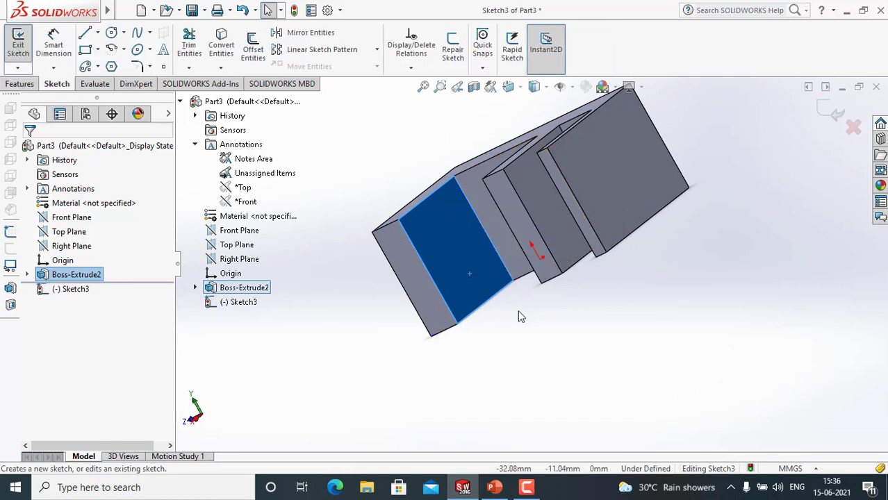
{"action": "left_click", "coordinate": [112, 34]}
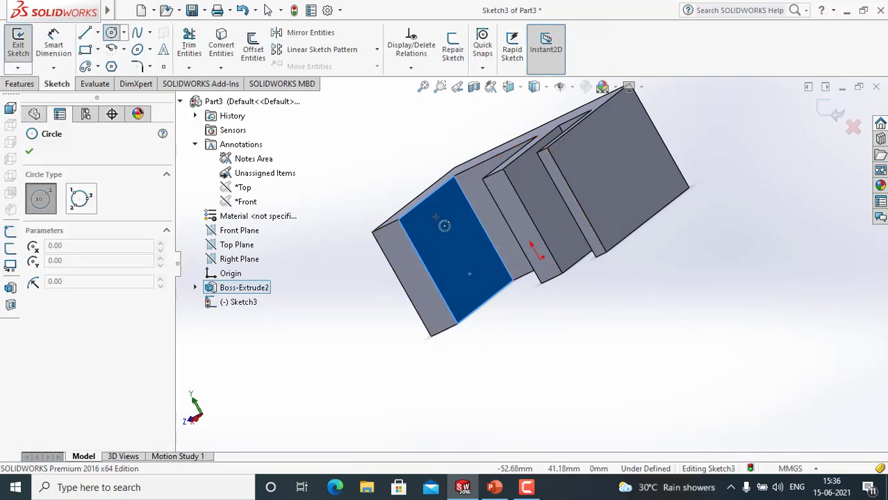
{"action": "scroll", "coordinate": [455, 232], "scroll_direction": "down", "scroll_amount": 1}
{"action": "left_click", "coordinate": [460, 252]}
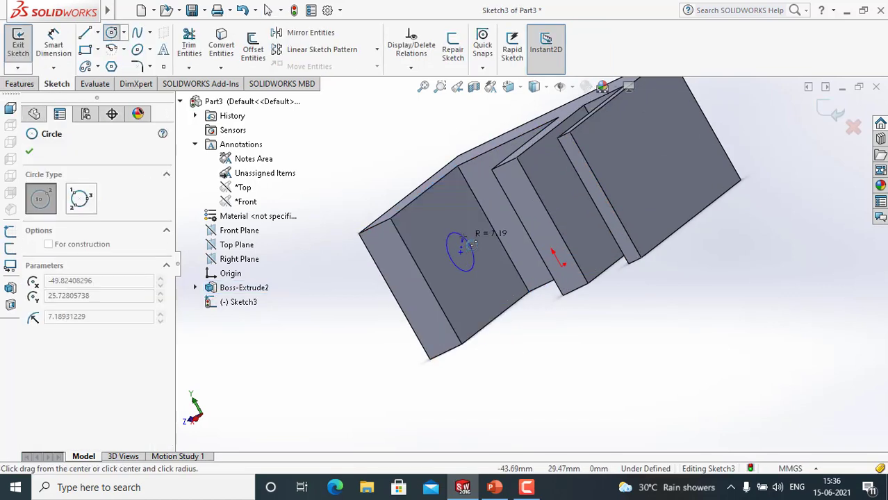
{"action": "left_click", "coordinate": [474, 251]}
- Start an Extruded Boss/Base from the circle and review the available Direction 1 end conditions
{"action": "left_click", "coordinate": [28, 84]}
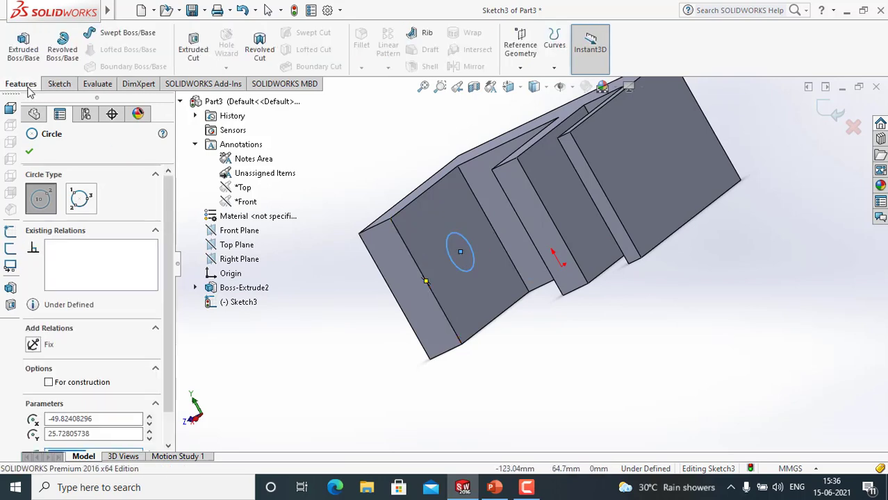
{"action": "left_click", "coordinate": [23, 45]}
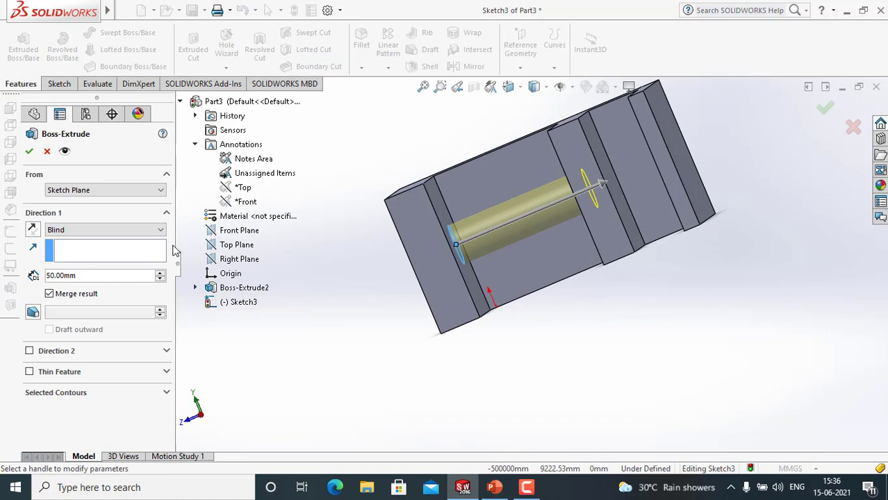
{"action": "left_click", "coordinate": [86, 229]}
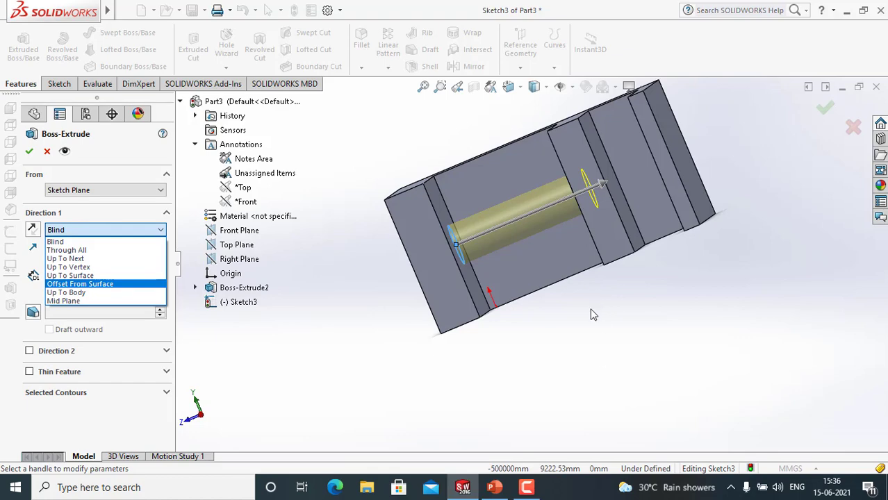
{"action": "scroll", "coordinate": [591, 315], "scroll_direction": "down", "scroll_amount": 2}
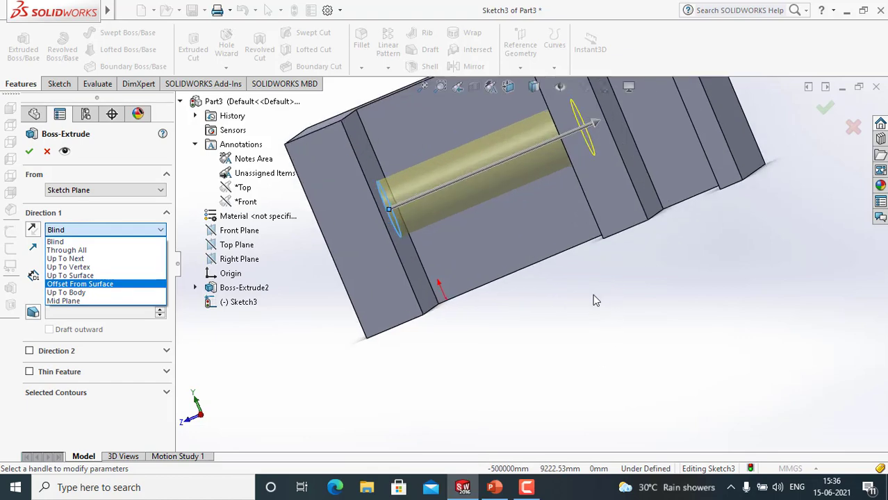
{"action": "scroll", "coordinate": [591, 316], "scroll_direction": "down", "scroll_amount": 3}
{"action": "scroll", "coordinate": [581, 333], "scroll_direction": "up", "scroll_amount": 6}
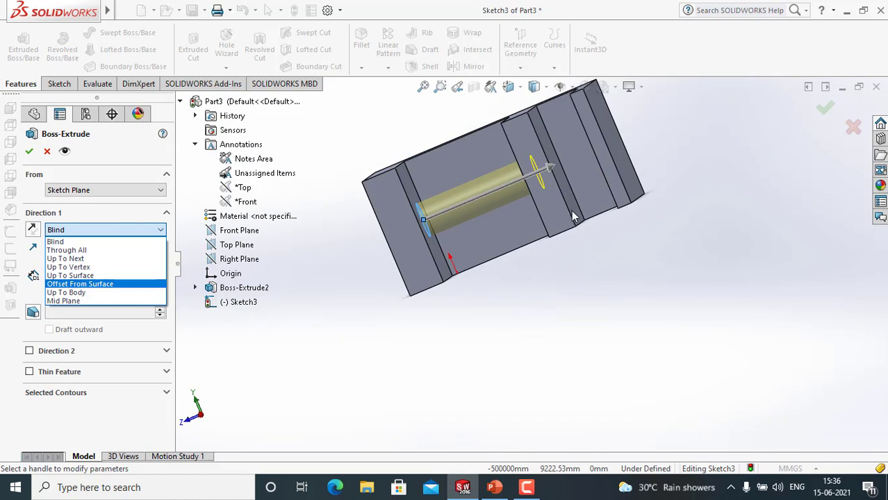
{"action": "scroll", "coordinate": [588, 349], "scroll_direction": "up", "scroll_amount": 1}
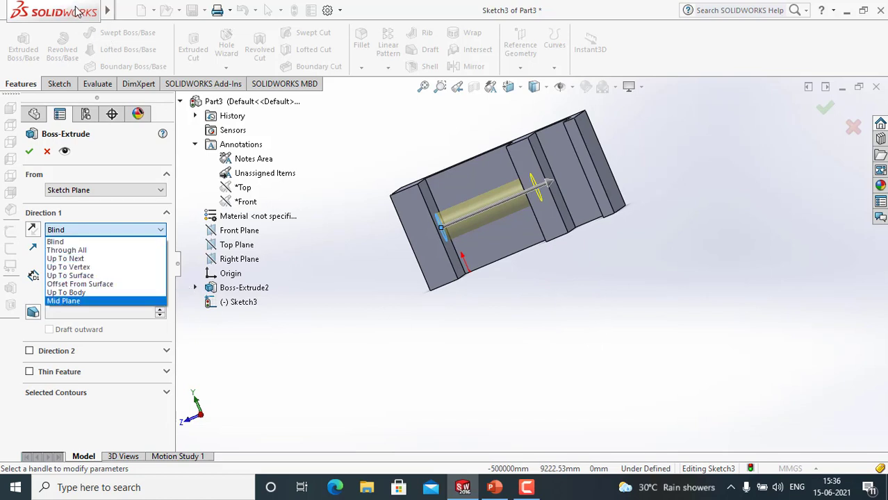
- Rotate the model to examine the cylinder preview spanning the recess between the arms
{"action": "mouse_move", "coordinate": [78, 12]}
{"action": "left_click", "coordinate": [230, 11]}
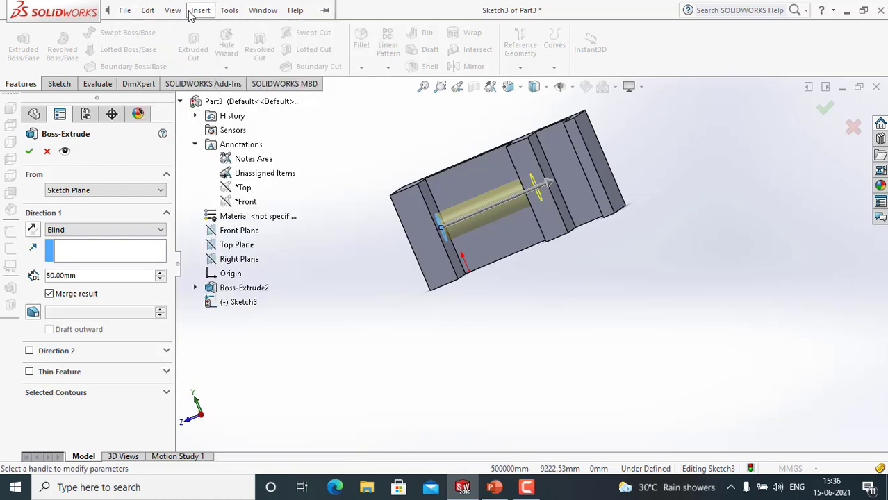
{"action": "mouse_move", "coordinate": [179, 11]}
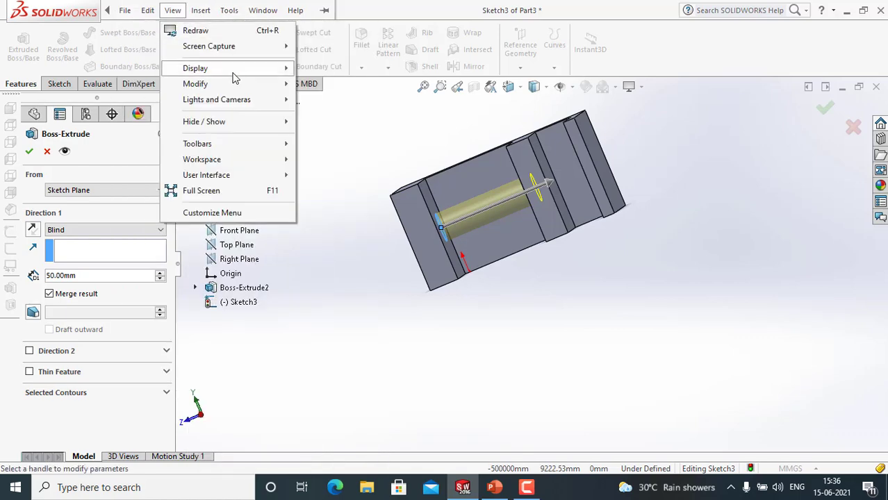
{"action": "mouse_move", "coordinate": [238, 85]}
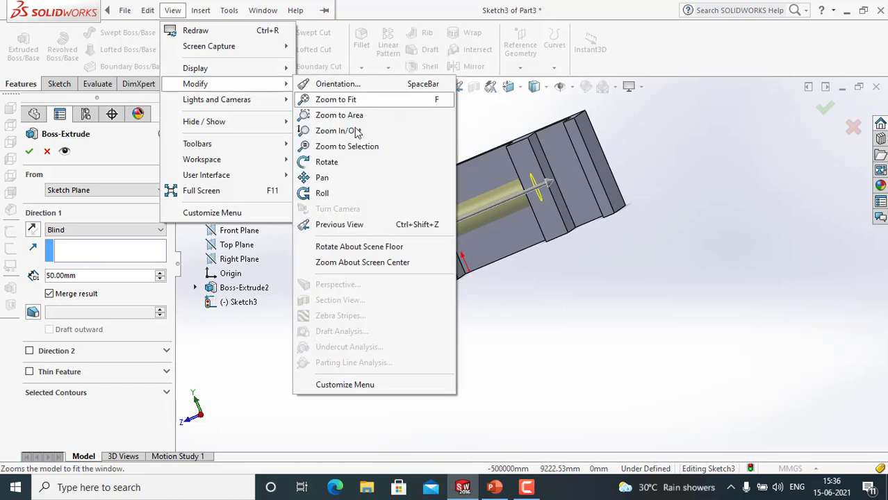
{"action": "left_click", "coordinate": [324, 162]}
{"action": "left_click_drag", "start_coordinate": [417, 247], "coordinate": [428, 181]}
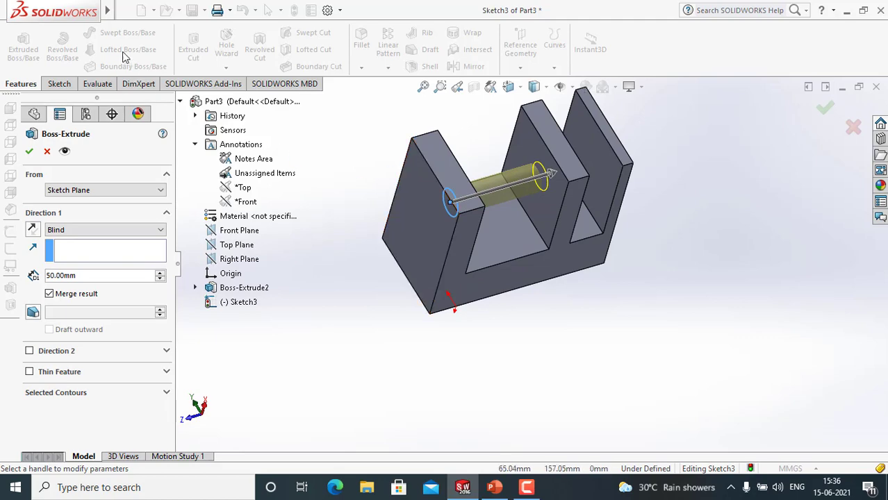
{"action": "left_click", "coordinate": [201, 11]}
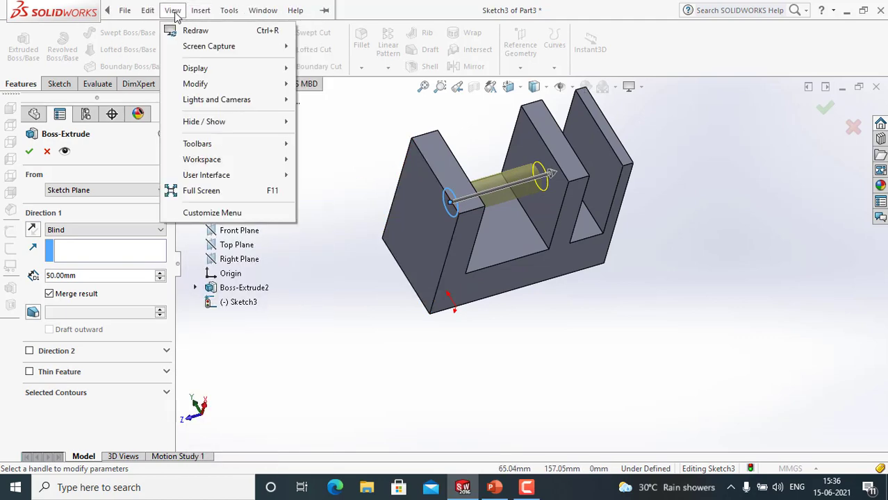
{"action": "left_click", "coordinate": [174, 16]}
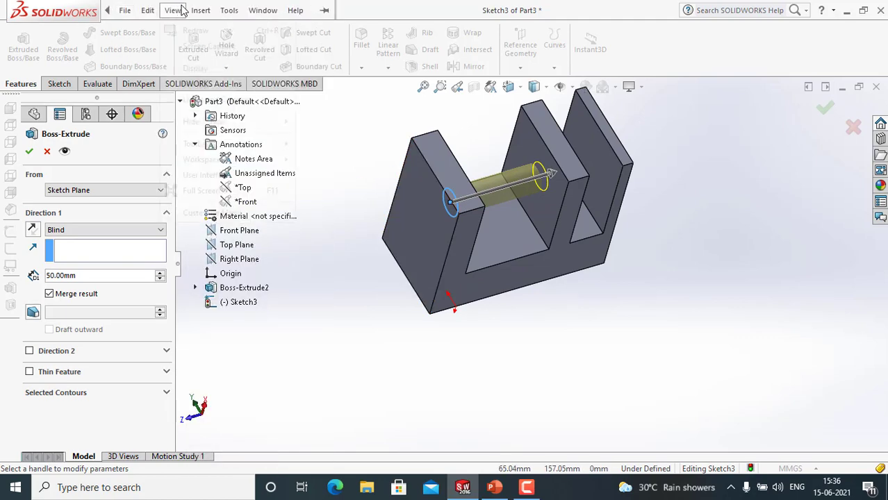
{"action": "left_click", "coordinate": [173, 11]}
{"action": "mouse_move", "coordinate": [238, 74]}
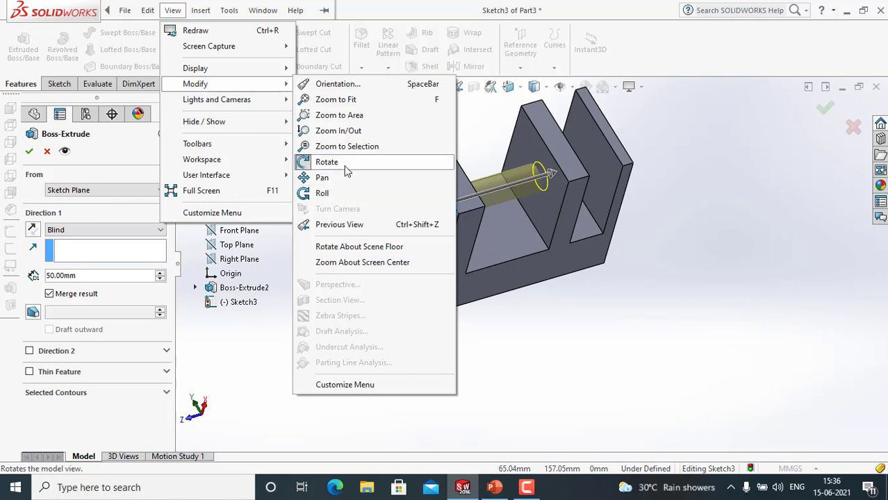
{"action": "left_click", "coordinate": [584, 320]}
{"action": "left_click_drag", "start_coordinate": [584, 319], "coordinate": [535, 317]}
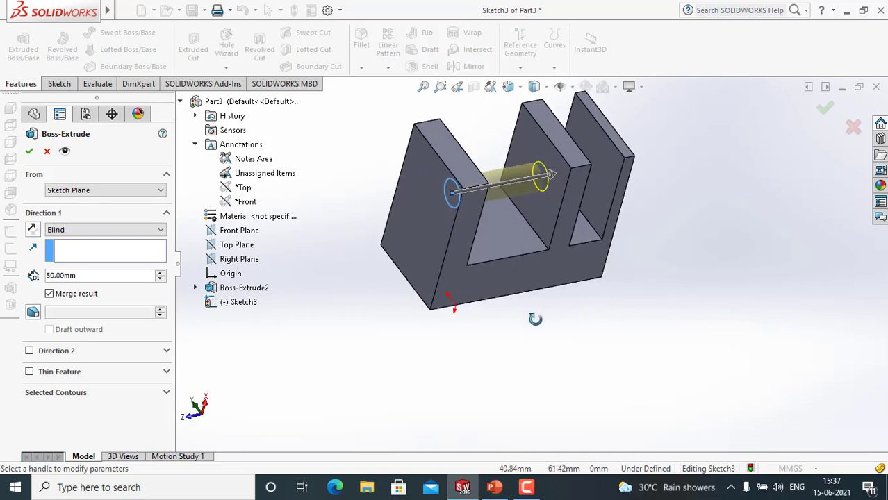
- Preview the circle's extrusion with the Through All end condition, followed by Up To Next
{"action": "left_click", "coordinate": [81, 231]}
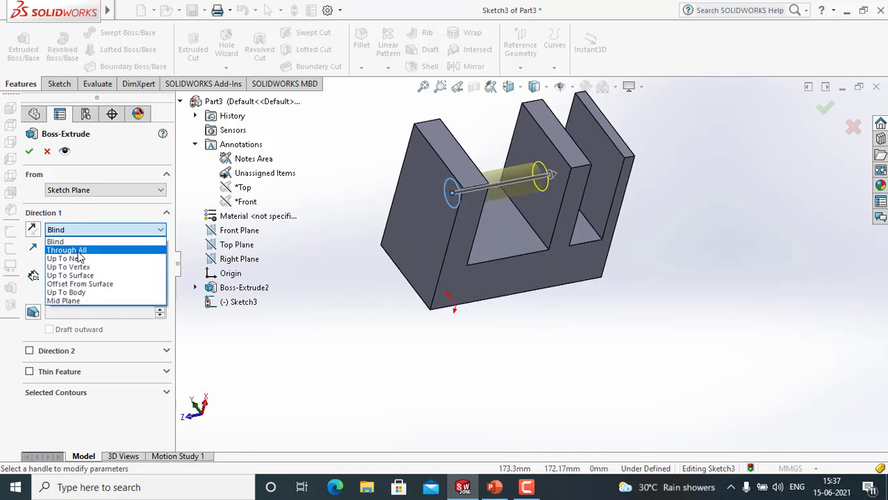
{"action": "left_click", "coordinate": [78, 252]}
{"action": "middle_click_drag", "start_coordinate": [491, 362], "coordinate": [698, 331]}
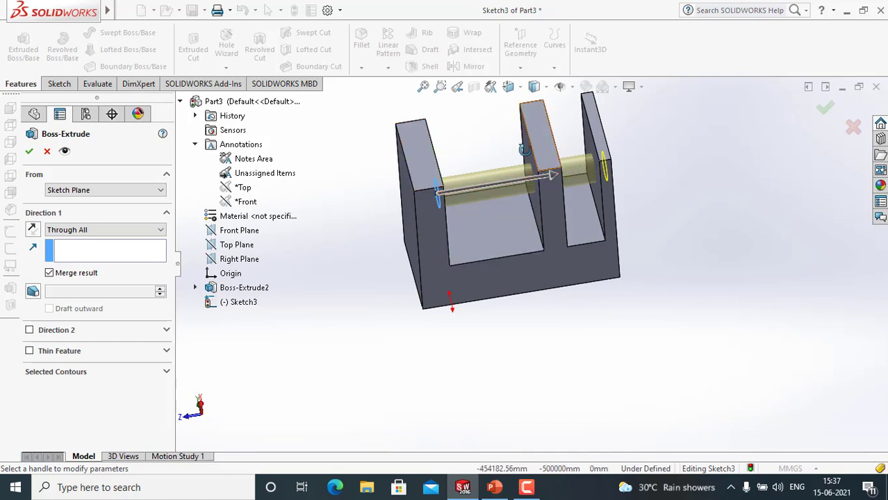
{"action": "scroll", "coordinate": [516, 126], "scroll_direction": "down", "scroll_amount": 3}
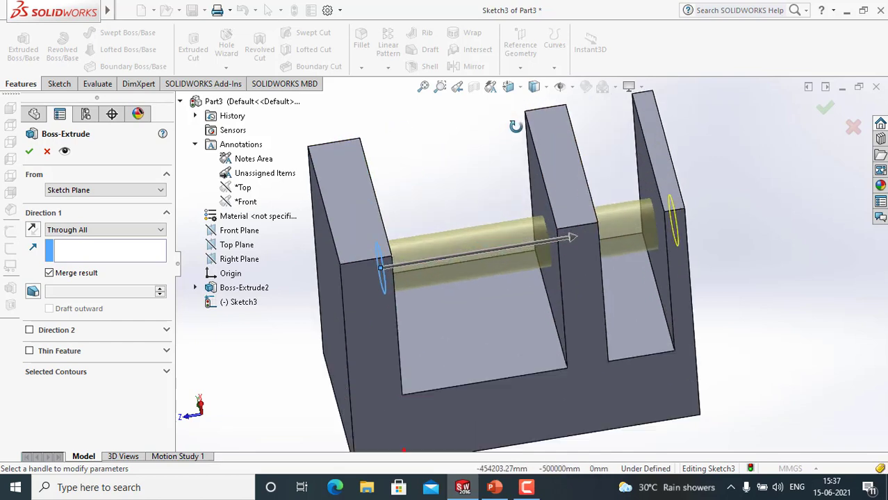
{"action": "left_click", "coordinate": [99, 232]}
{"action": "left_click", "coordinate": [94, 259]}
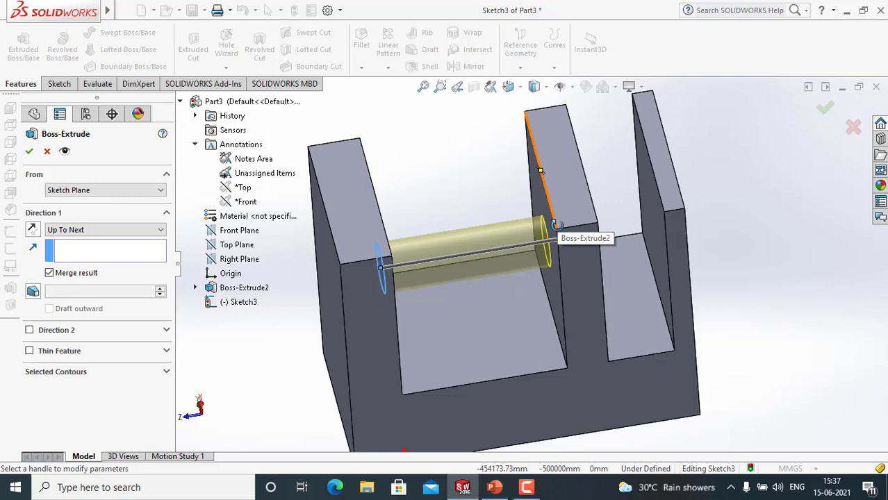
- Switch the end condition to Up To Vertex and use the middle arm's upper corner vertex as the limit
{"action": "left_click", "coordinate": [105, 234]}
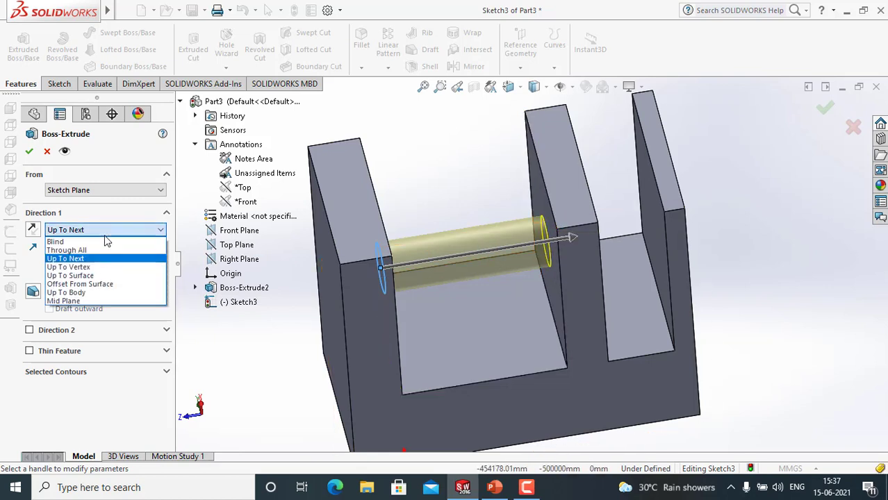
{"action": "left_click", "coordinate": [80, 268]}
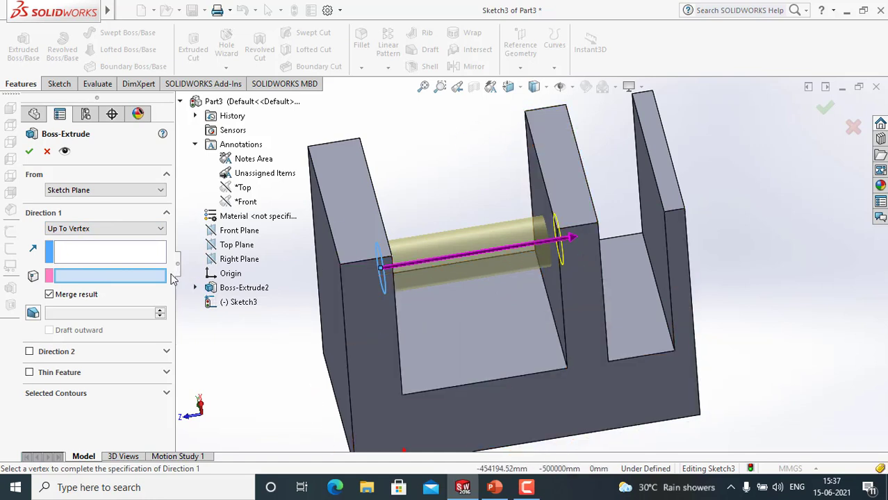
{"action": "left_click", "coordinate": [566, 107]}
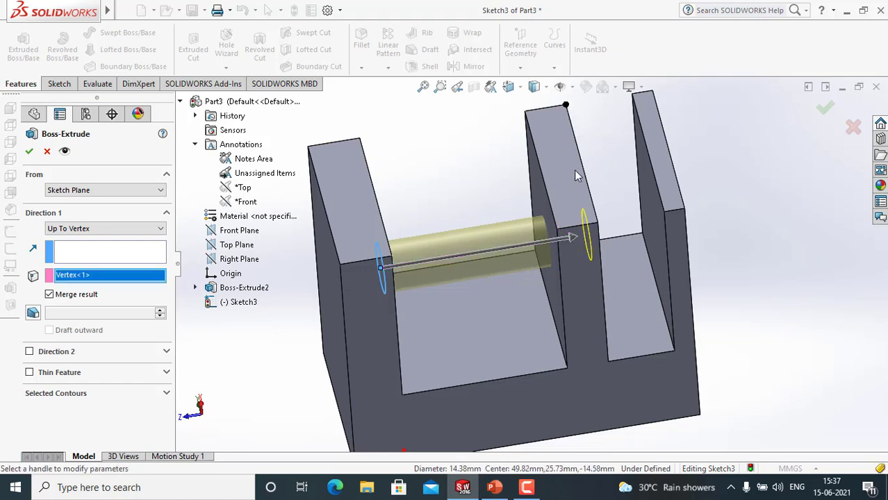
{"action": "middle_click_drag", "start_coordinate": [652, 285], "coordinate": [637, 318]}
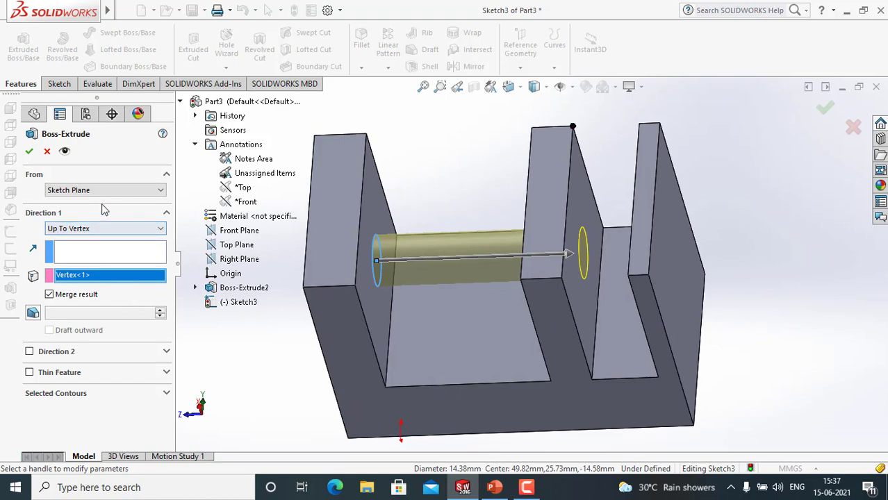
- Change the end condition to Up To Surface and select the inner face of the thin far arm
{"action": "left_click", "coordinate": [106, 230]}
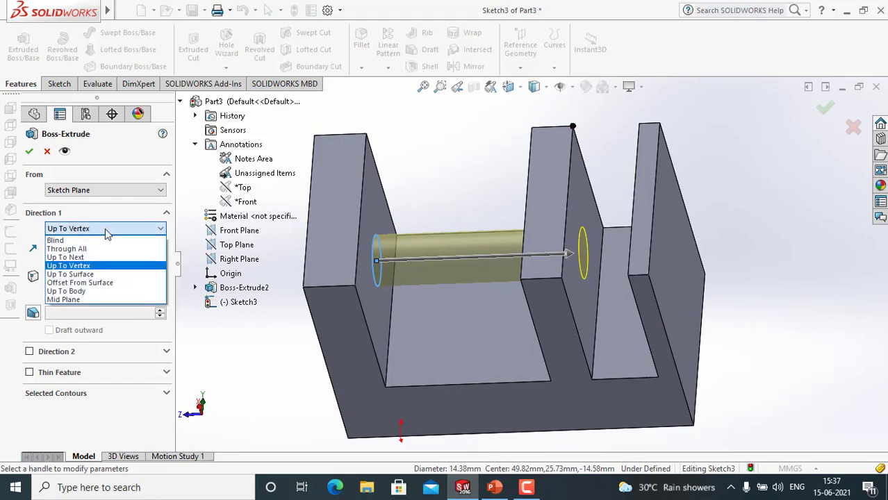
{"action": "left_click", "coordinate": [110, 272]}
{"action": "middle_click_drag", "start_coordinate": [698, 356], "coordinate": [720, 316]}
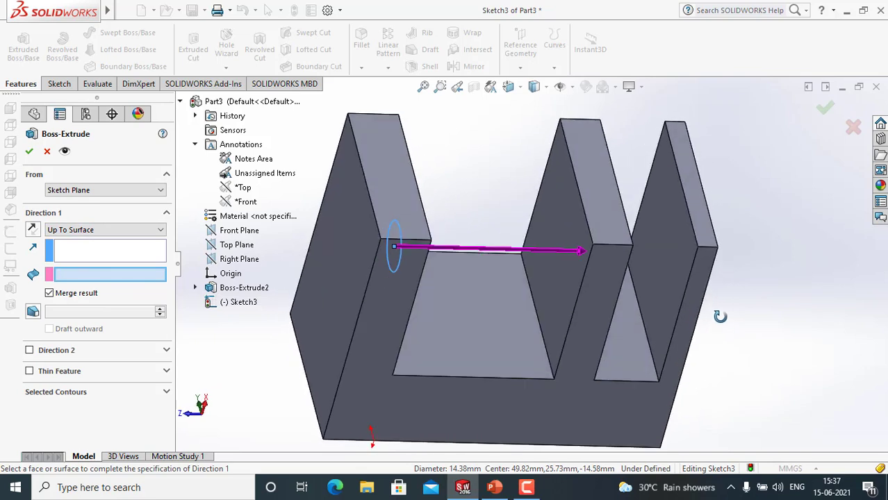
{"action": "left_click", "coordinate": [665, 255]}
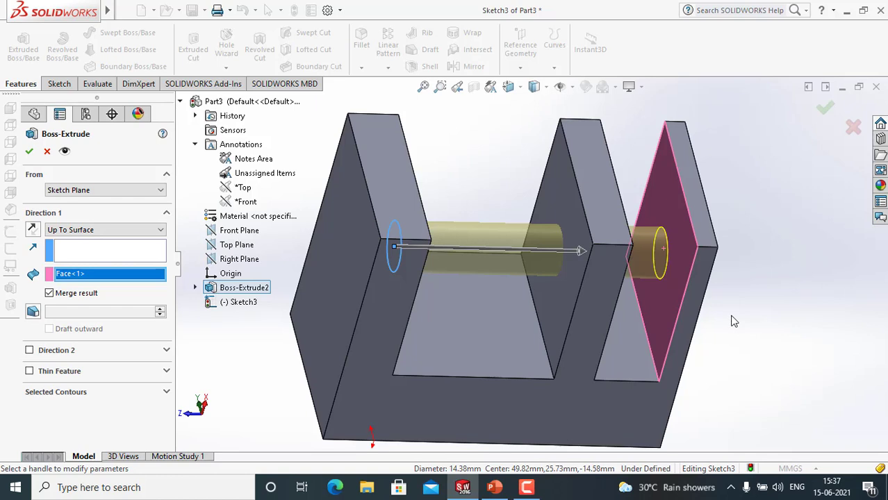
- Try the Offset From Surface end condition at 50 mm from the far arm's face with the offset reversed
{"action": "left_click", "coordinate": [135, 230]}
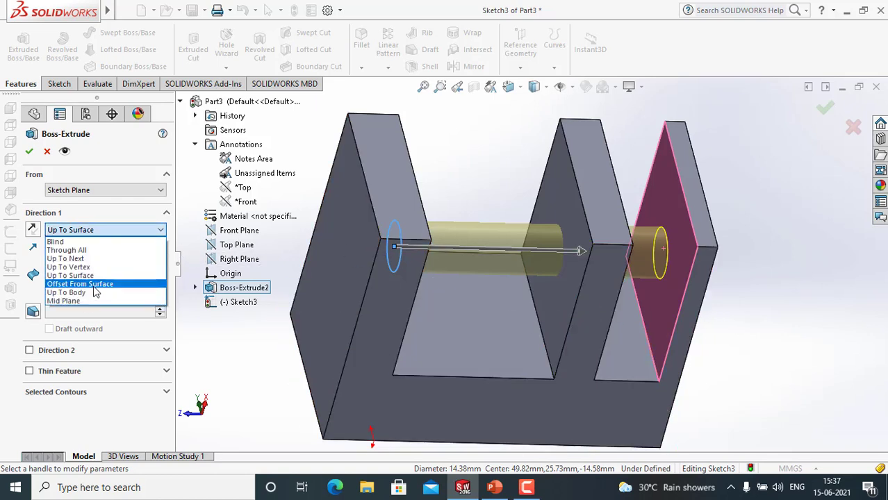
{"action": "left_click", "coordinate": [80, 284]}
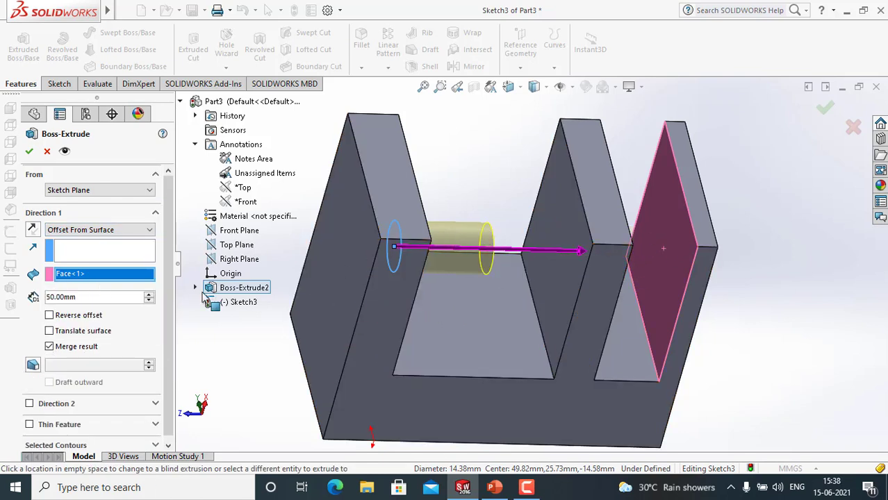
{"action": "left_click", "coordinate": [58, 319]}
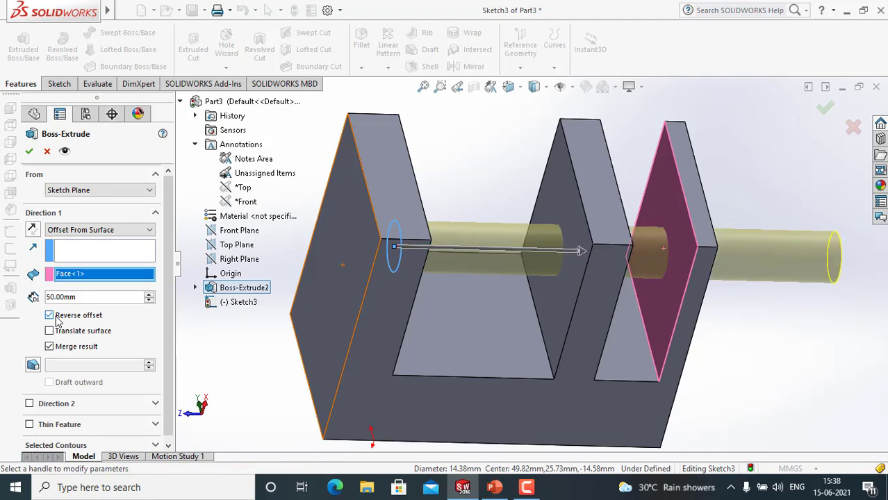
- Try the Up To Body end condition for the circle's extrusion with the E-shaped body as the limit
{"action": "left_click", "coordinate": [83, 230]}
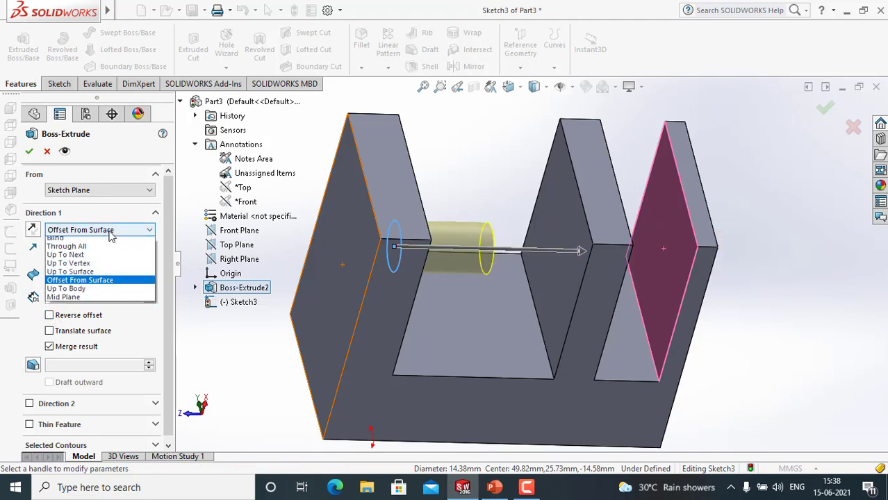
{"action": "left_click", "coordinate": [91, 294]}
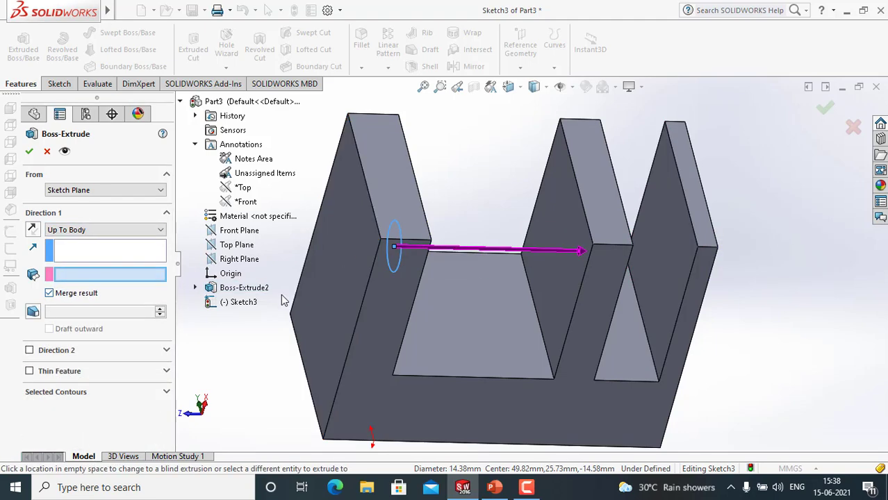
{"action": "scroll", "coordinate": [432, 320], "scroll_direction": "down", "scroll_amount": 1}
{"action": "scroll", "coordinate": [511, 317], "scroll_direction": "up", "scroll_amount": 3}
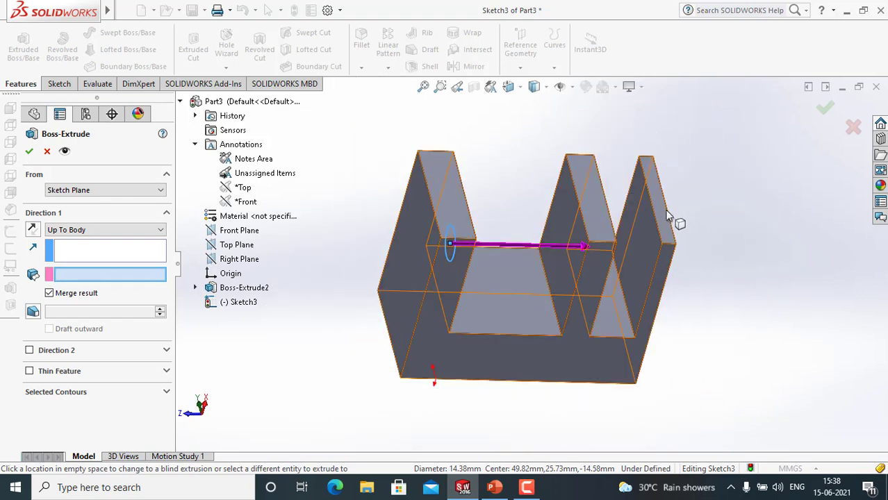
{"action": "left_click", "coordinate": [667, 217]}
{"action": "scroll", "coordinate": [623, 238], "scroll_direction": "down", "scroll_amount": 1}
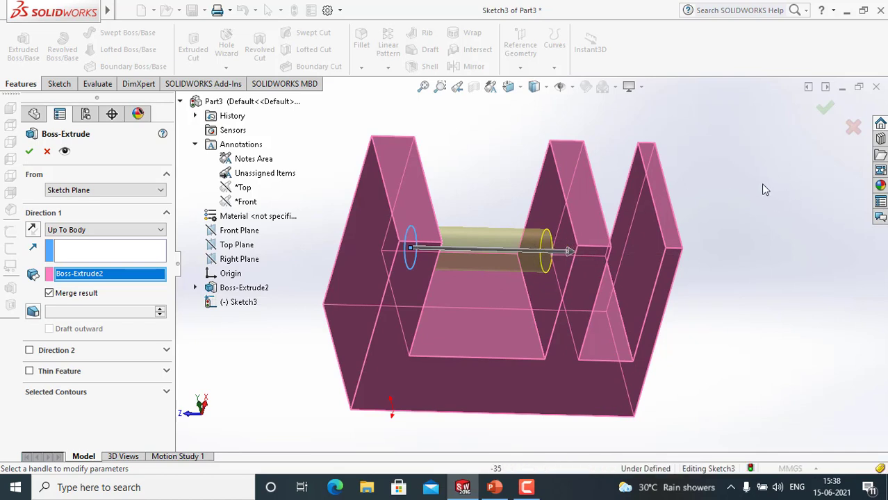
- Extrude the circle with the Mid Plane end condition at a depth of 210 mm
{"action": "left_click", "coordinate": [127, 234]}
{"action": "left_click", "coordinate": [95, 302]}
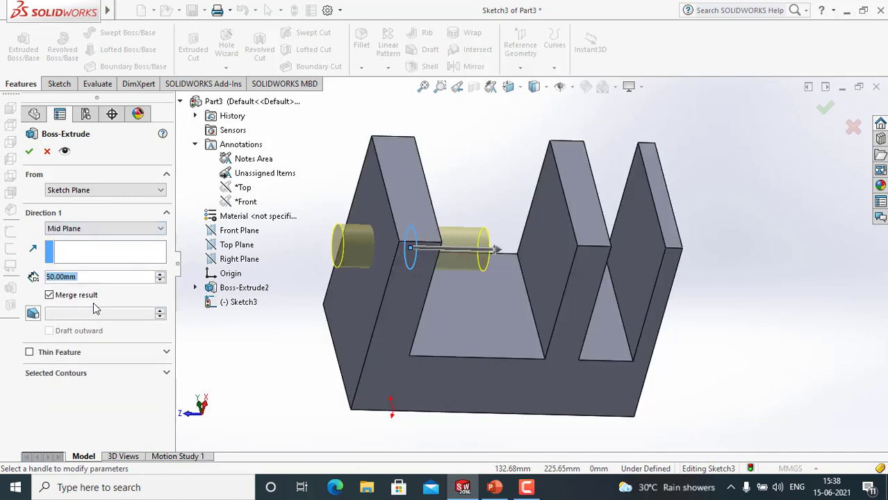
{"action": "left_click_drag", "start_coordinate": [161, 277], "coordinate": [160, 278]}
{"action": "scroll", "coordinate": [500, 314], "scroll_direction": "down", "scroll_amount": 3}
{"action": "scroll", "coordinate": [500, 314], "scroll_direction": "up", "scroll_amount": 5}
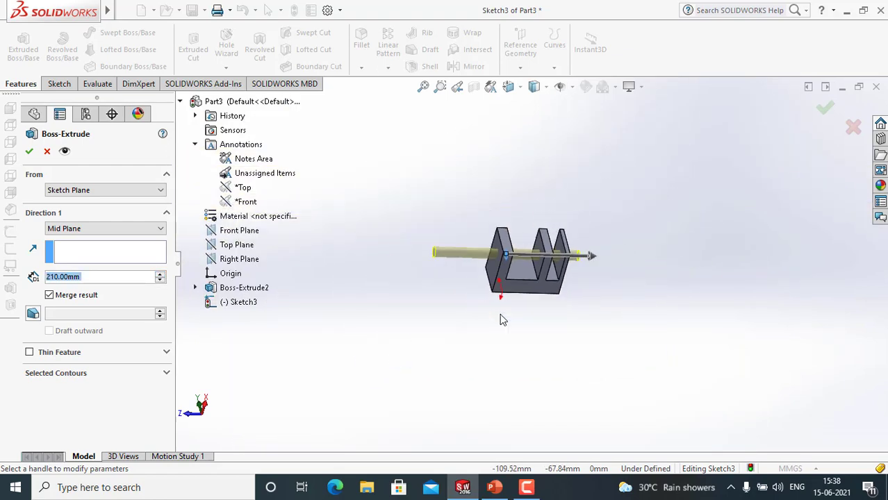
{"action": "left_click", "coordinate": [29, 153]}
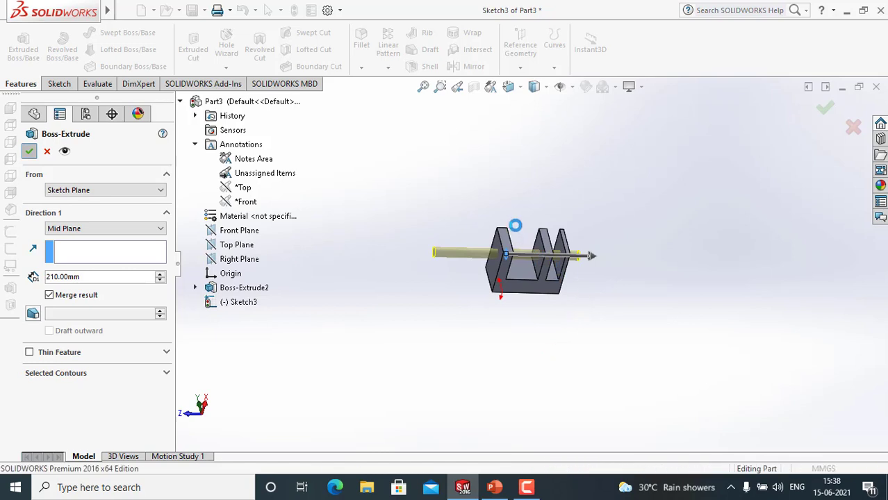
{"action": "middle_click_drag", "start_coordinate": [545, 263], "coordinate": [517, 256]}
{"action": "scroll", "coordinate": [523, 260], "scroll_direction": "down", "scroll_amount": 3}
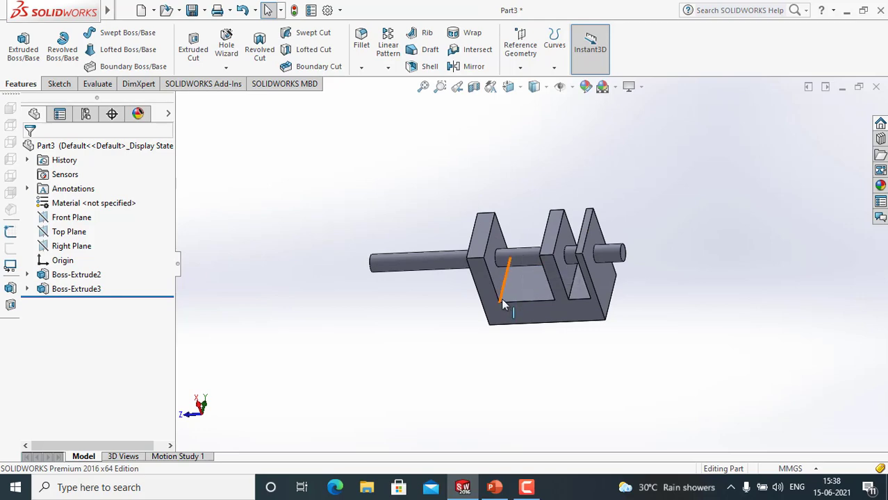
- Undo the circle's extrusion and delete its leftover sketch, Sketch3, from the part
{"action": "key", "text": "ctrl+z"}
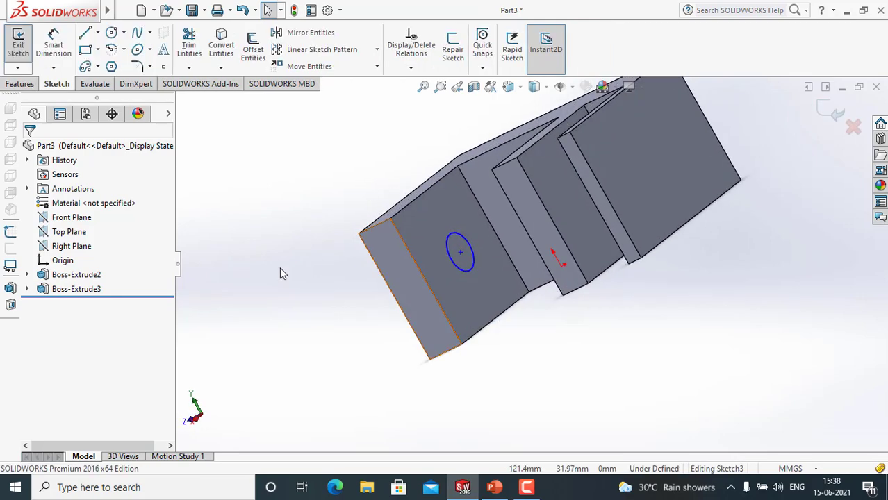
{"action": "left_click", "coordinate": [70, 289]}
{"action": "right_click", "coordinate": [70, 290]}
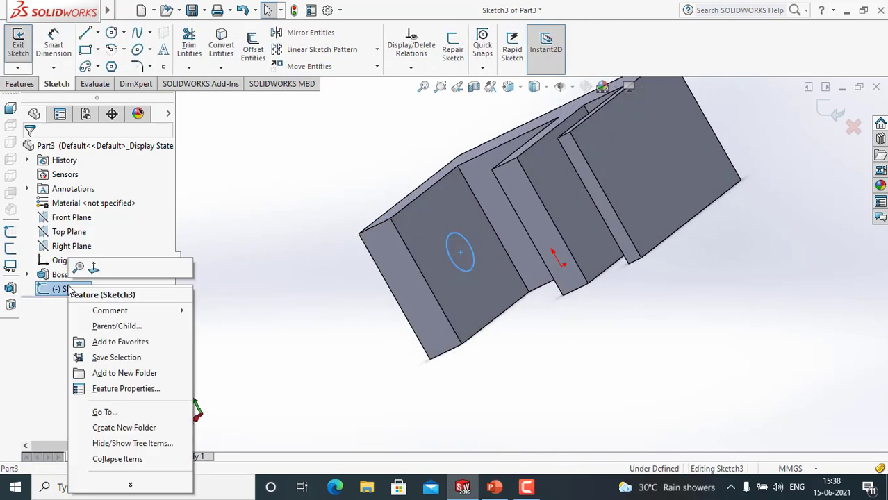
{"action": "left_click", "coordinate": [219, 271]}
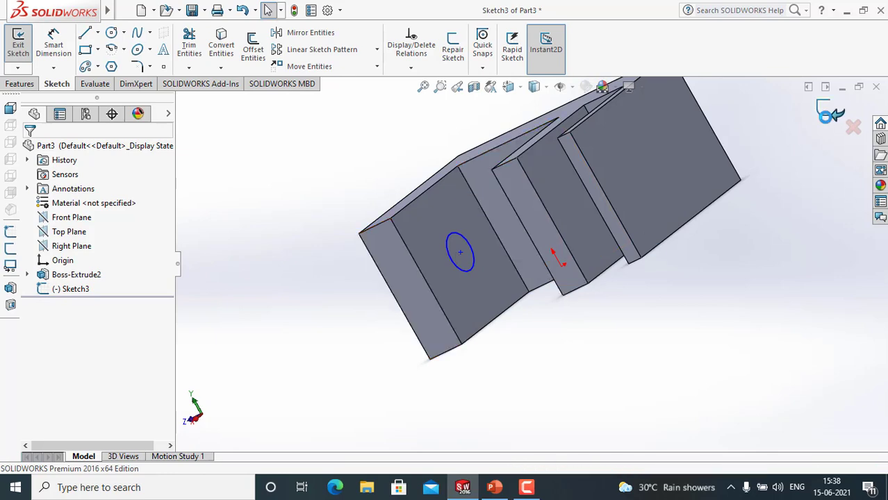
{"action": "left_click", "coordinate": [71, 289]}
{"action": "right_click", "coordinate": [72, 292]}
{"action": "left_click", "coordinate": [103, 315]}
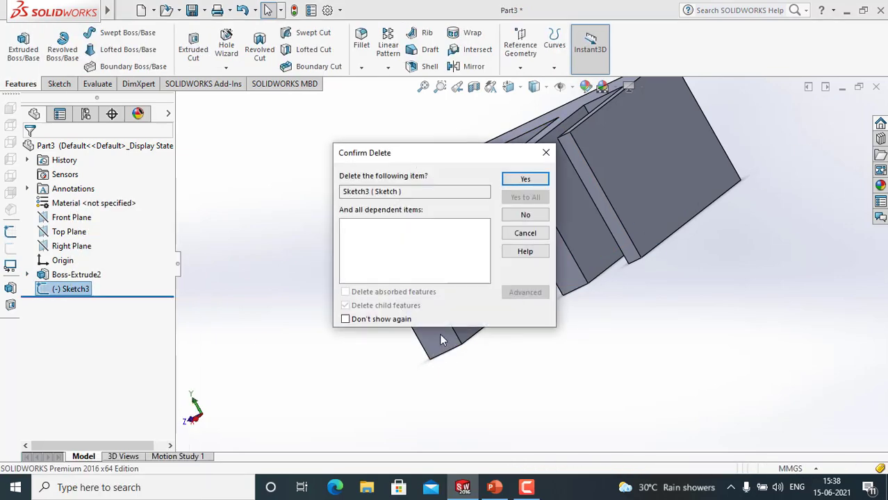
{"action": "left_click", "coordinate": [526, 180]}
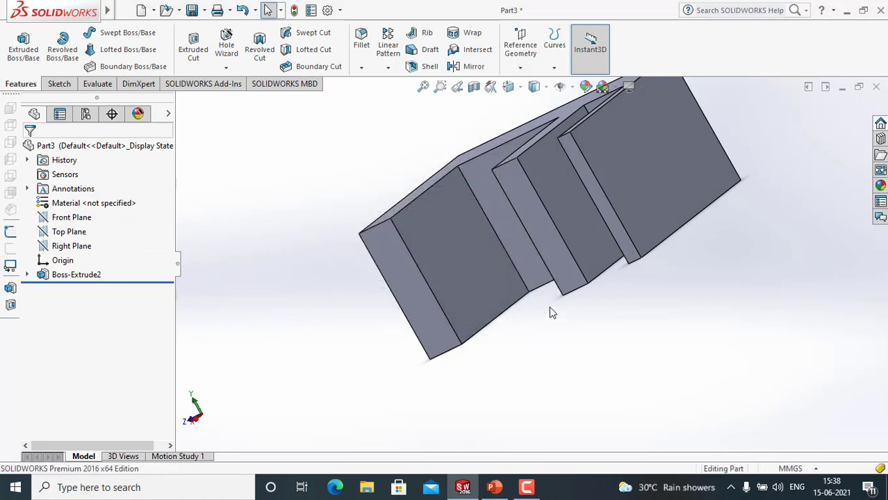
{"action": "mouse_move", "coordinate": [551, 311]}
{"action": "middle_mouse_down"}
{"action": "mouse_move", "coordinate": [633, 322]}
{"action": "mouse_move", "coordinate": [626, 288]}
{"action": "mouse_move", "coordinate": [630, 246]}
{"action": "mouse_move", "coordinate": [640, 248]}
{"action": "mouse_move", "coordinate": [627, 255]}
{"action": "mouse_move", "coordinate": [627, 284]}
{"action": "mouse_move", "coordinate": [641, 248]}
{"action": "mouse_move", "coordinate": [575, 311]}
{"action": "middle_mouse_up"}
{"action": "scroll", "coordinate": [520, 399], "scroll_direction": "up", "scroll_amount": 3}
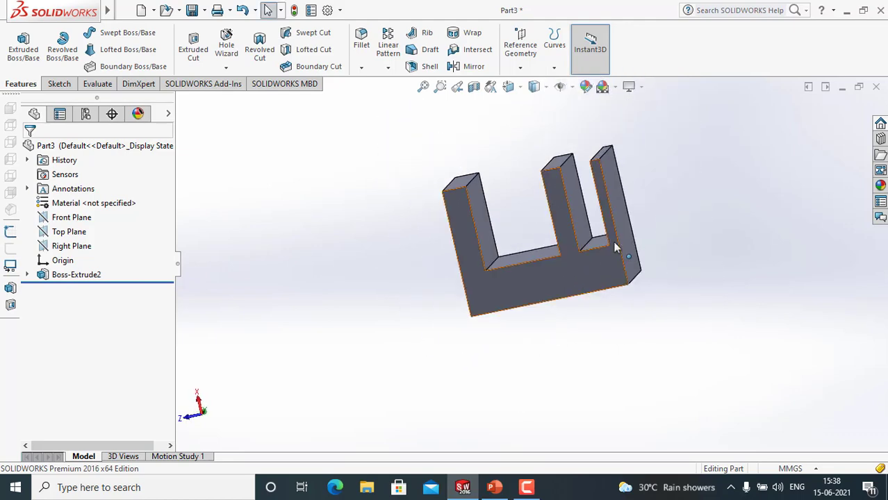
{"action": "scroll", "coordinate": [652, 185], "scroll_direction": "down", "scroll_amount": 3}
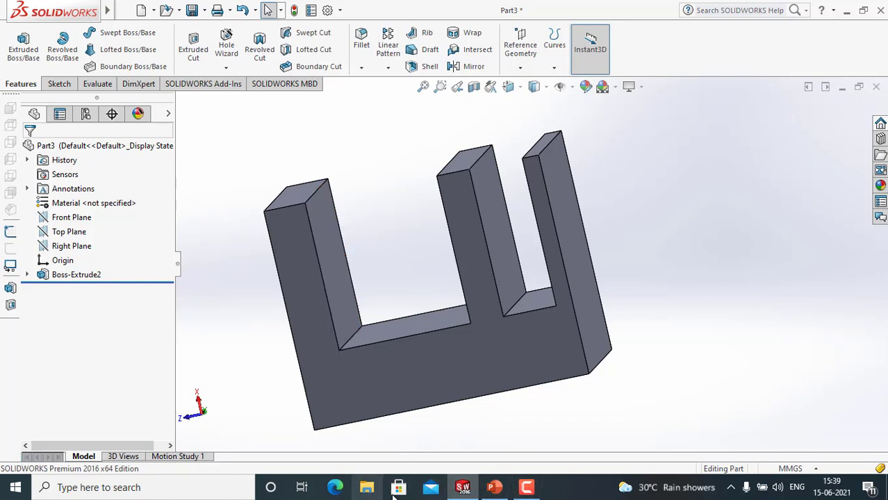
- Switch to PowerPoint and review the Extruded Boss/Base slides on draft and Direction 2 and the Revolved Boss/Base slide, then return to SOLIDWORKS
{"action": "left_click", "coordinate": [499, 488]}
{"action": "scroll", "coordinate": [415, 332], "scroll_direction": "down", "scroll_amount": 2}
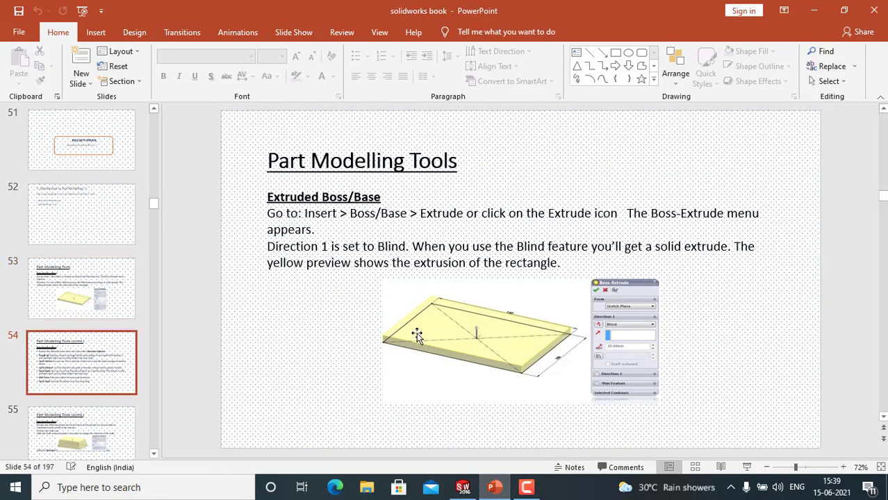
{"action": "scroll", "coordinate": [410, 331], "scroll_direction": "up", "scroll_amount": 1}
{"action": "scroll", "coordinate": [401, 329], "scroll_direction": "down", "scroll_amount": 1}
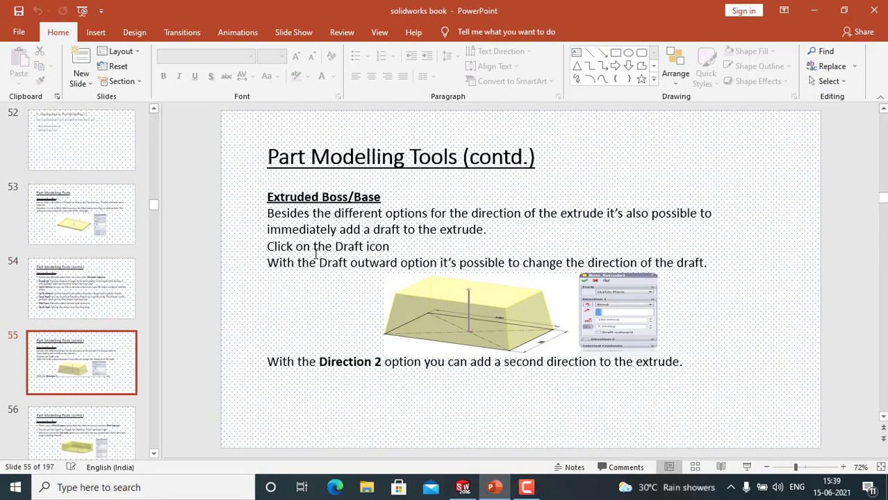
{"action": "scroll", "coordinate": [317, 254], "scroll_direction": "down", "scroll_amount": 1}
{"action": "scroll", "coordinate": [318, 254], "scroll_direction": "down", "scroll_amount": 1}
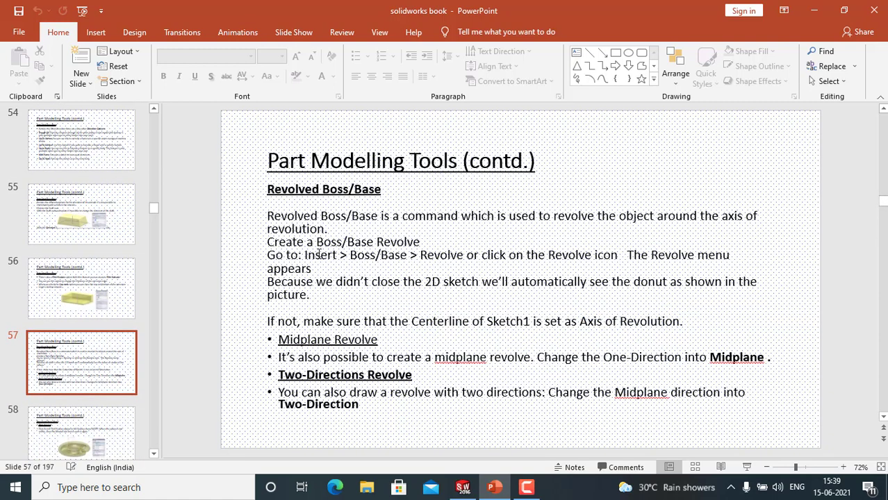
{"action": "scroll", "coordinate": [318, 254], "scroll_direction": "up", "scroll_amount": 2}
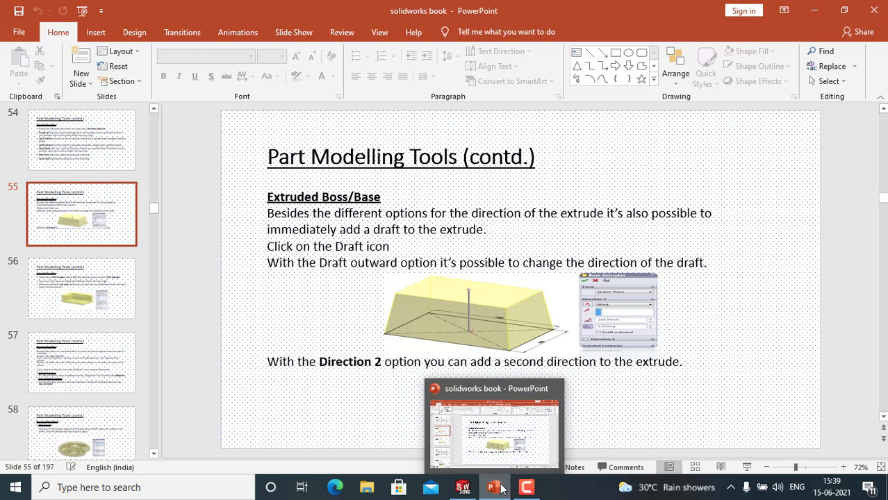
{"action": "left_click", "coordinate": [502, 489]}
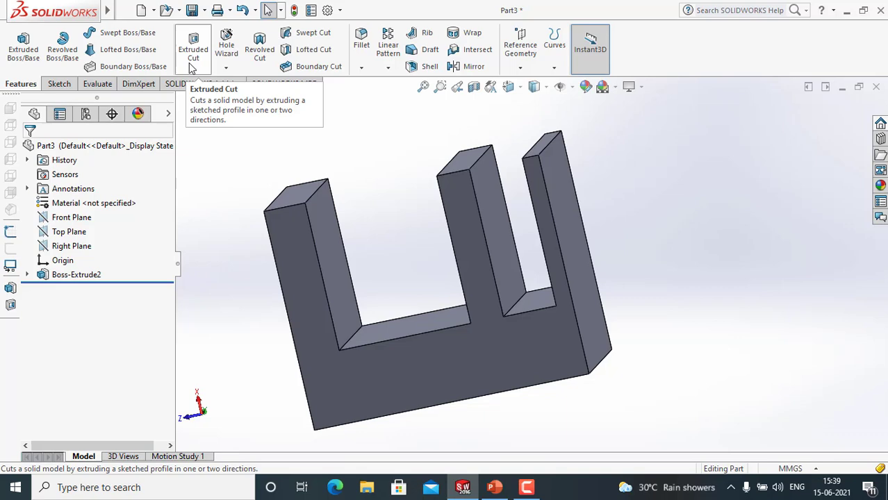
{"action": "left_click", "coordinate": [506, 492]}
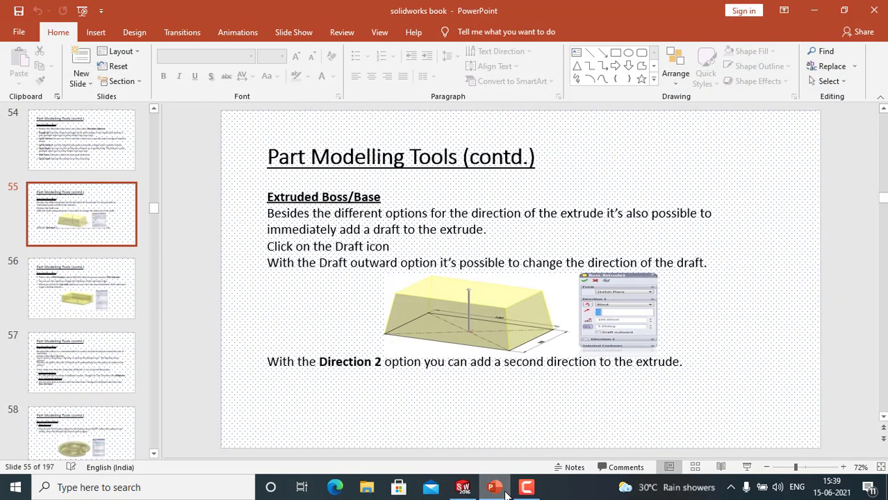
{"action": "left_click", "coordinate": [506, 492]}
{"action": "left_click", "coordinate": [527, 488]}
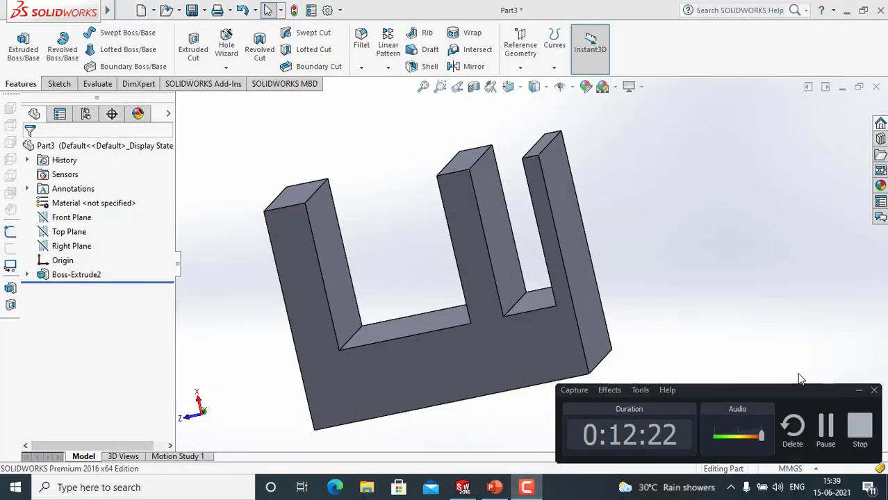
{"action": "left_click", "coordinate": [859, 390]}
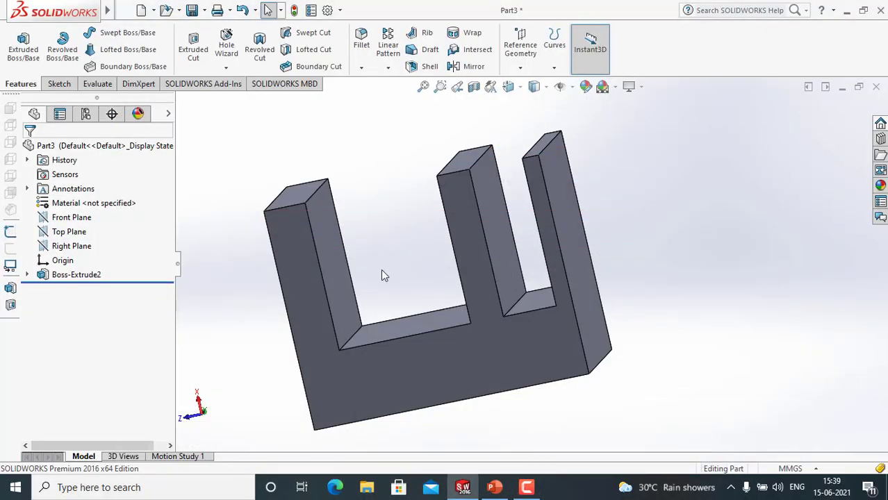
- Sketch a vertical straight slot about 8 mm wide and 20 mm between centres on the spine of the E-shaped face
{"action": "left_click", "coordinate": [392, 377]}
{"action": "left_click", "coordinate": [446, 332]}
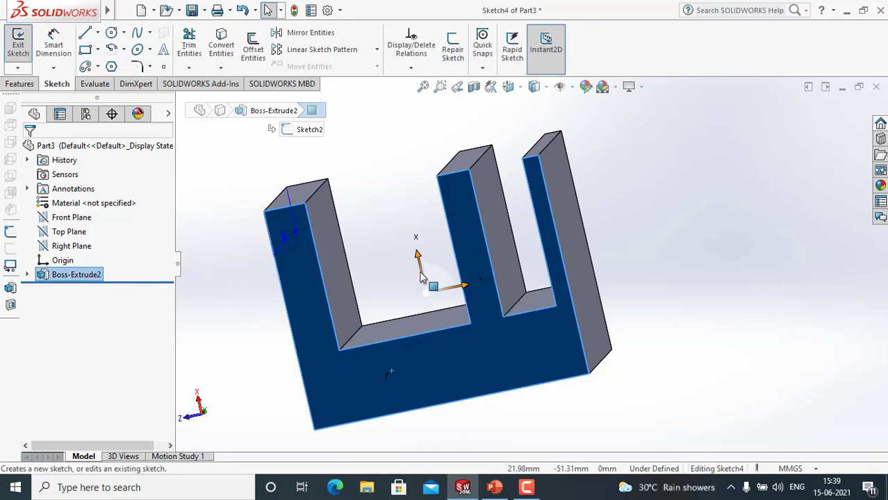
{"action": "left_click", "coordinate": [509, 88]}
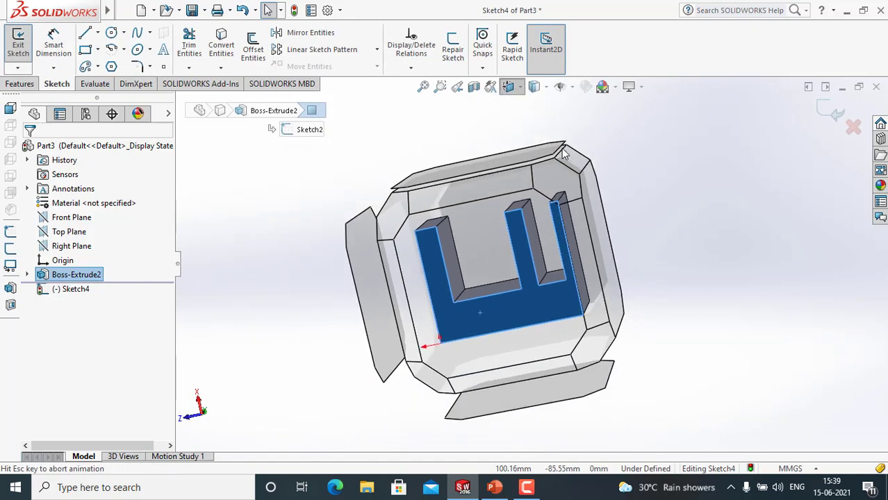
{"action": "left_click", "coordinate": [579, 159]}
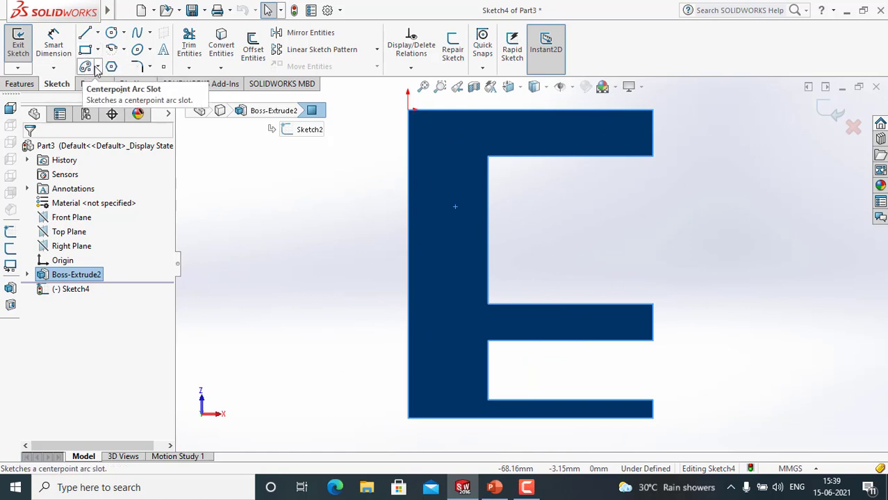
{"action": "left_click", "coordinate": [99, 67]}
{"action": "left_click", "coordinate": [115, 84]}
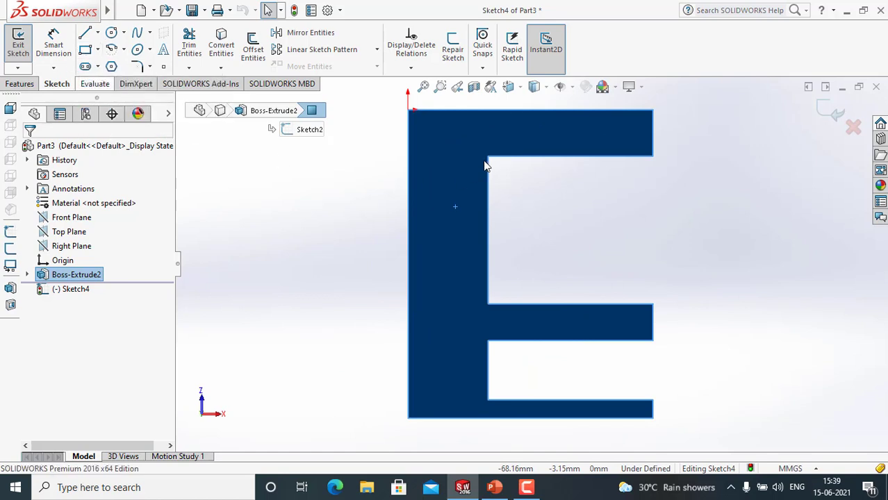
{"action": "left_click", "coordinate": [447, 167]}
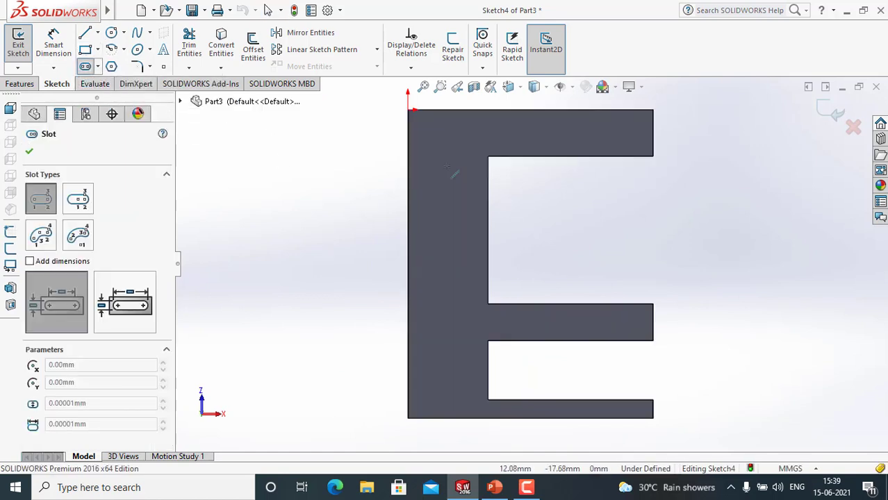
{"action": "left_click", "coordinate": [446, 228]}
{"action": "left_click", "coordinate": [433, 211]}
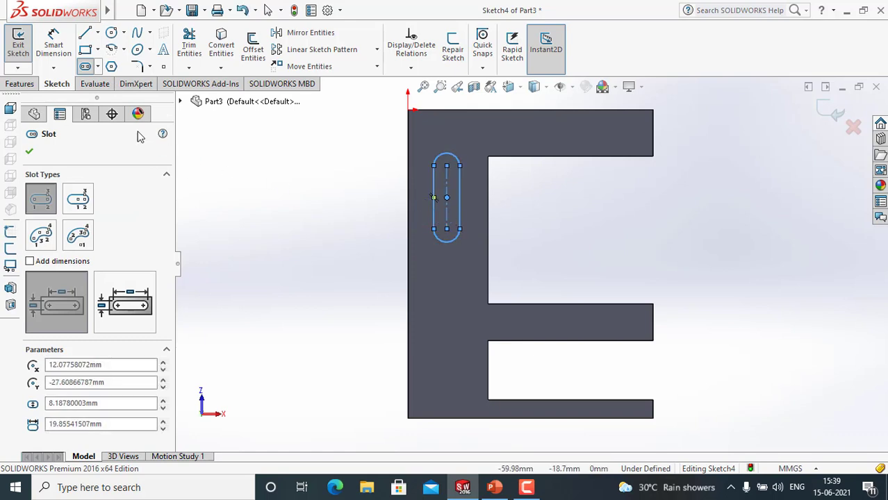
- Start an Extruded Cut from the slot sketch and preview it with the Through All end condition
{"action": "left_click", "coordinate": [20, 85]}
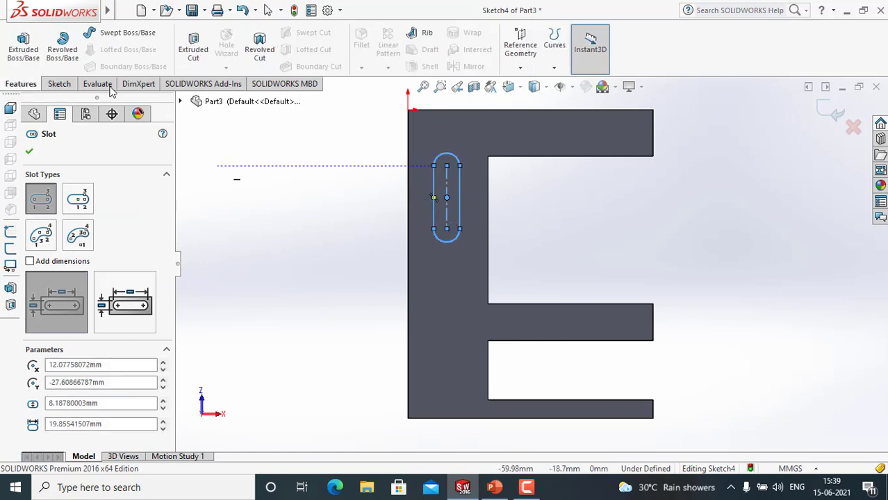
{"action": "left_click", "coordinate": [200, 62]}
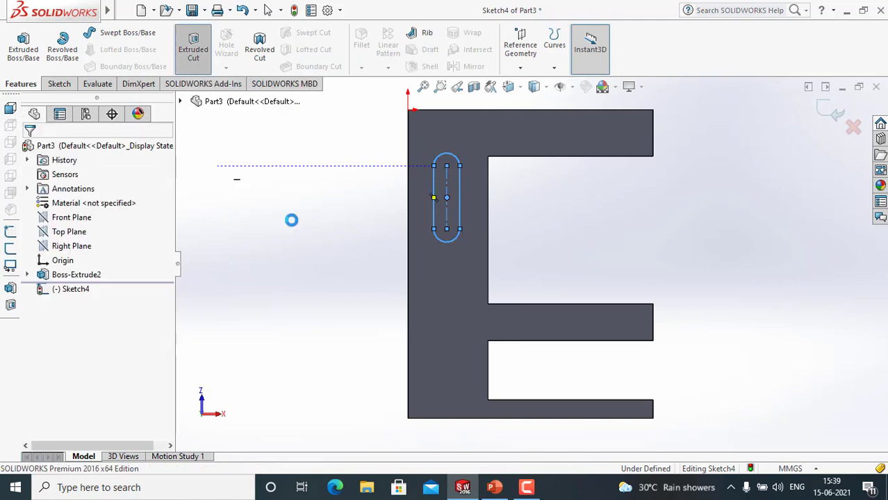
{"action": "middle_click_drag", "start_coordinate": [609, 285], "coordinate": [542, 265]}
{"action": "double_click", "coordinate": [65, 278]}
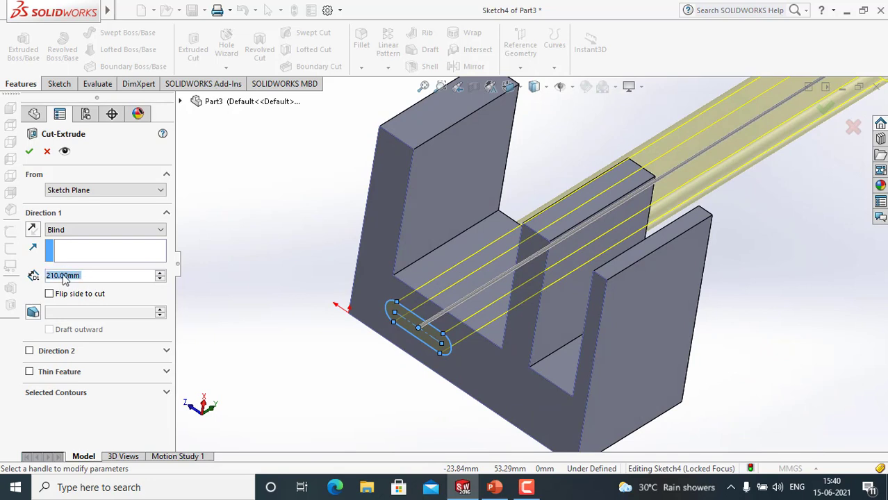
{"action": "left_click", "coordinate": [87, 231]}
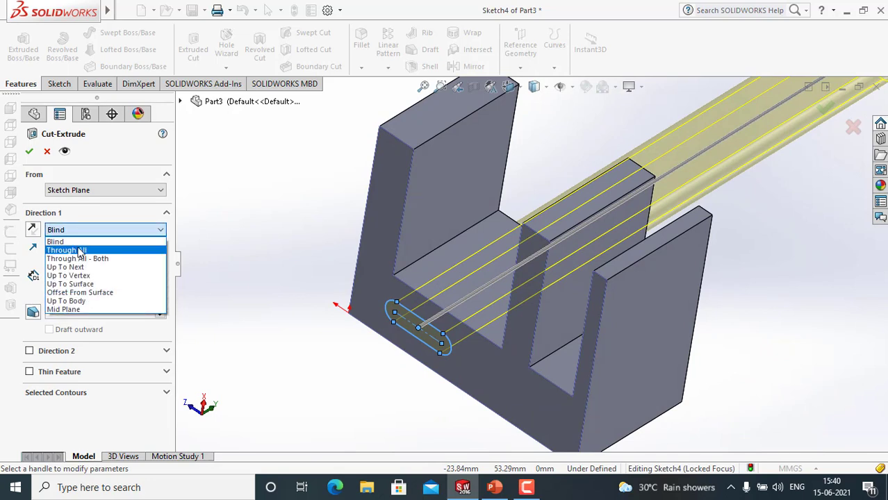
{"action": "left_click", "coordinate": [81, 251]}
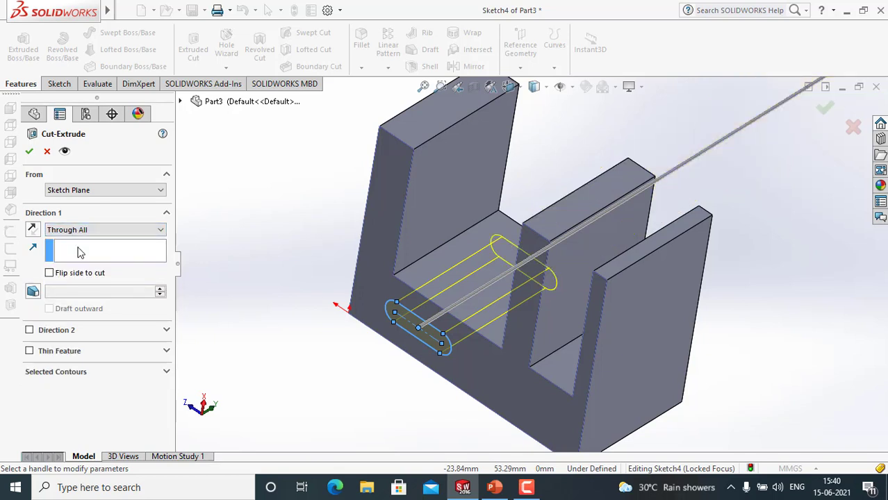
- Change the slot cut's end condition to Blind with a depth of 50 mm
{"action": "left_click", "coordinate": [82, 230]}
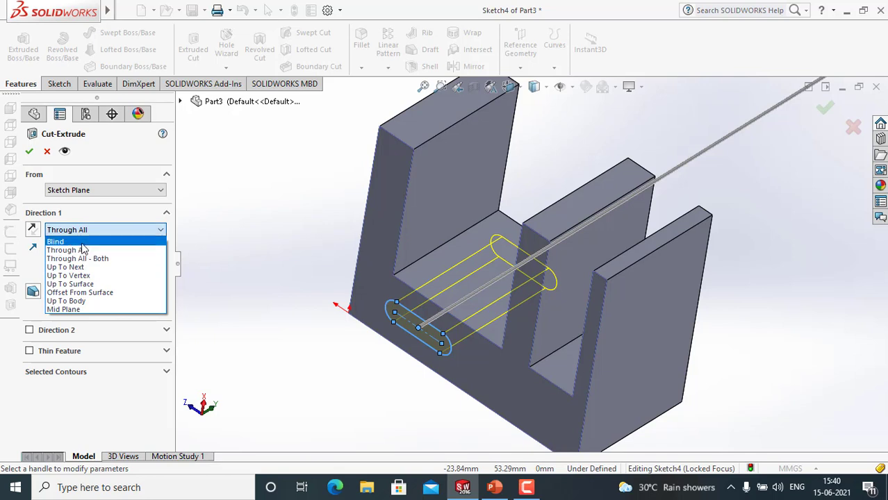
{"action": "left_click", "coordinate": [83, 243]}
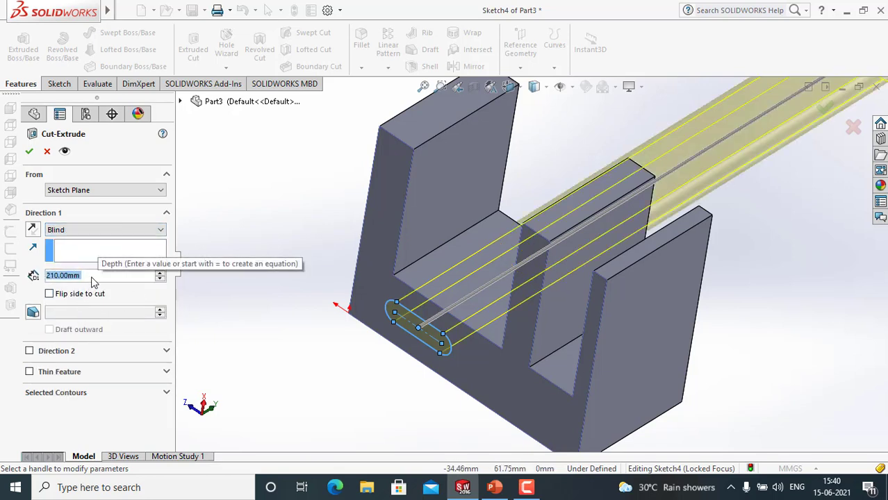
{"action": "type", "text": "50"}
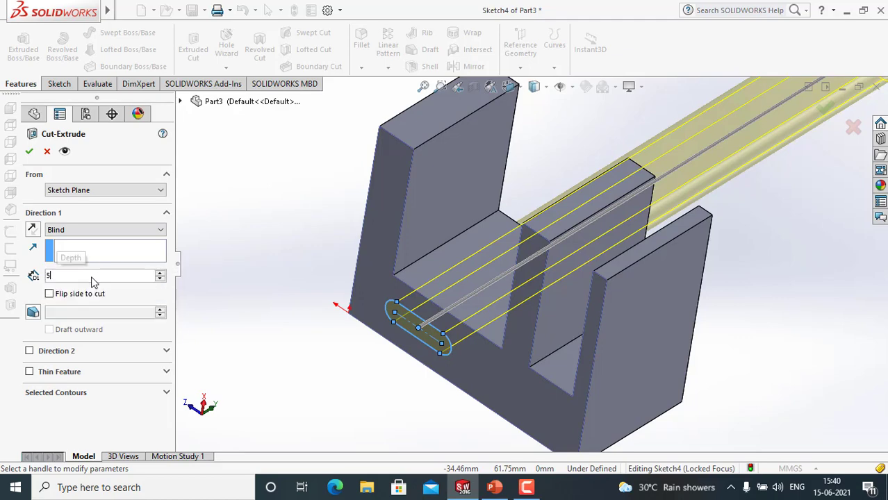
{"action": "key", "text": "Return"}
{"action": "middle_click_drag", "start_coordinate": [452, 280], "coordinate": [414, 348]}
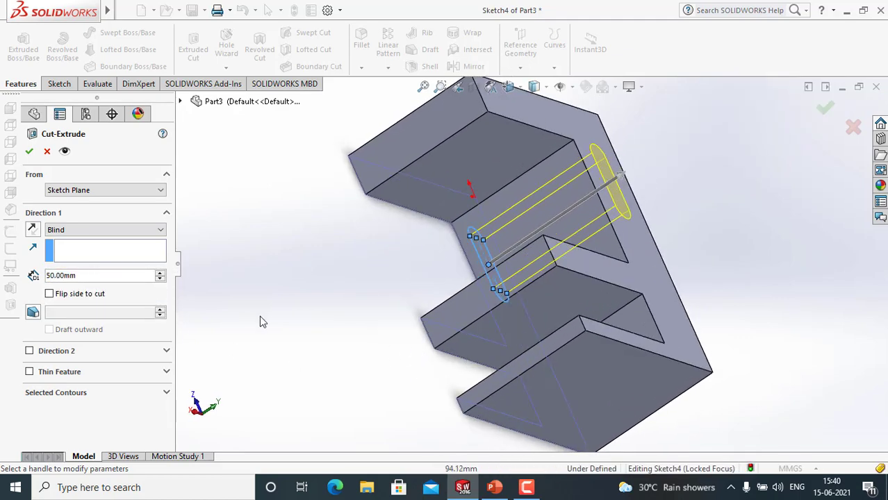
- Set the blind slot cut's depth to 30 mm
{"action": "left_click", "coordinate": [81, 276]}
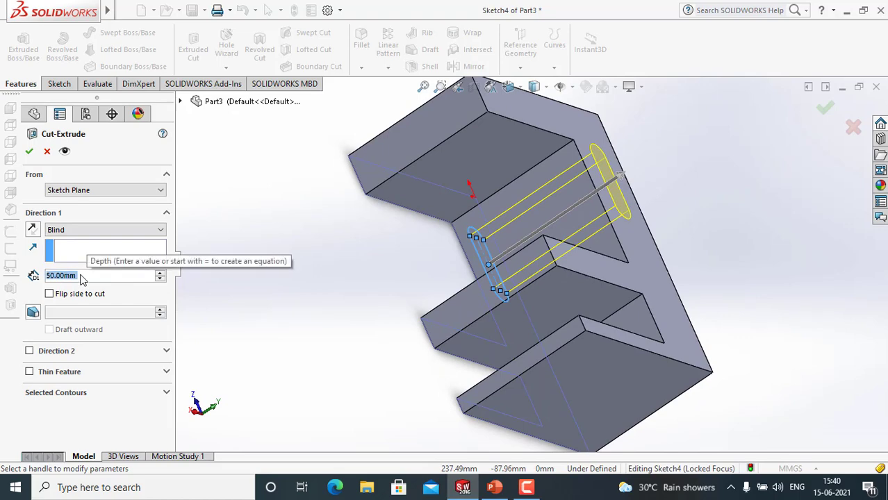
{"action": "type", "text": "30"}
{"action": "key", "text": "Return"}
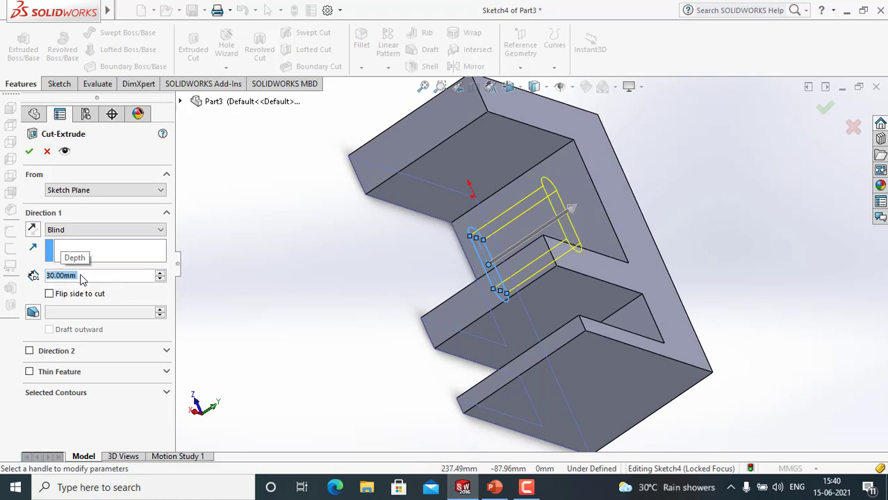
{"action": "mouse_move", "coordinate": [389, 215]}
{"action": "middle_mouse_down"}
{"action": "mouse_move", "coordinate": [371, 187]}
{"action": "mouse_move", "coordinate": [398, 221]}
{"action": "middle_mouse_up"}
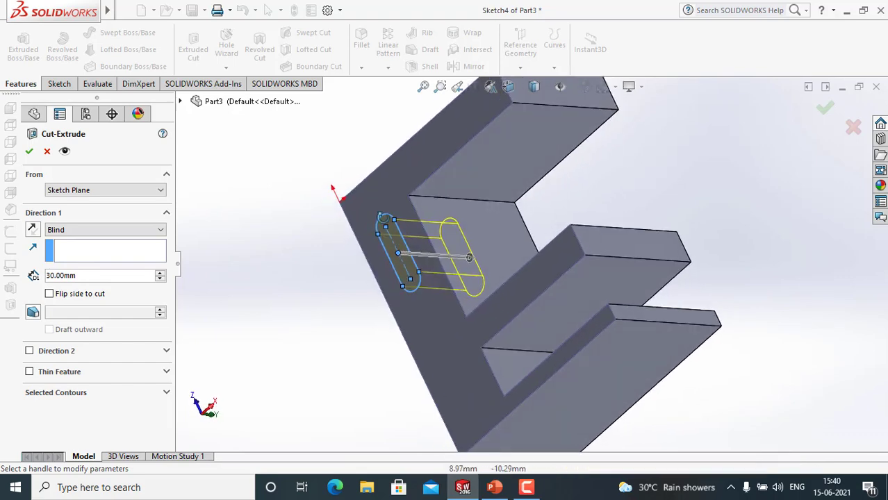
- Enable Flip side to cut, finish the cut and inspect the slot-shaped boss from the side
{"action": "left_click", "coordinate": [49, 295]}
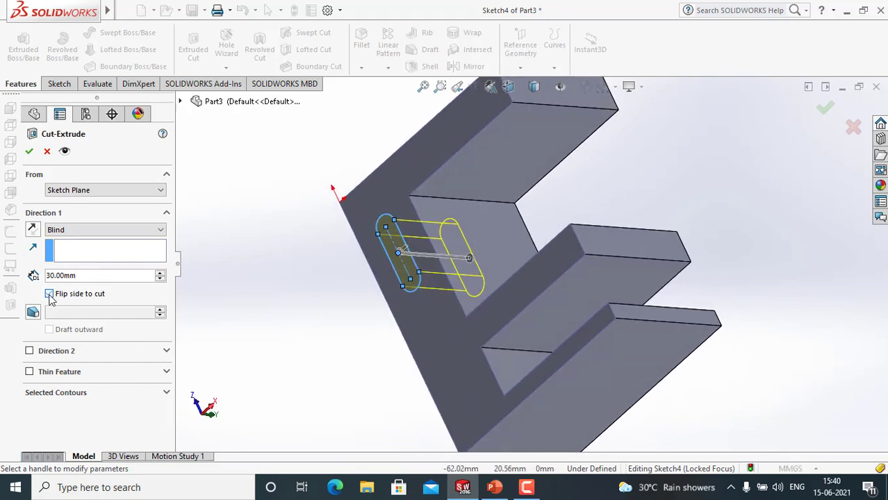
{"action": "left_click", "coordinate": [49, 295]}
{"action": "middle_click_drag", "start_coordinate": [346, 338], "coordinate": [351, 278]}
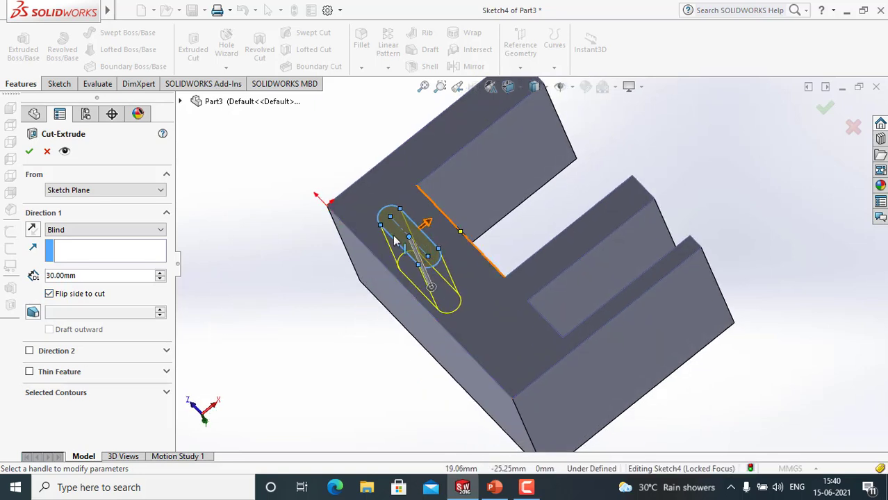
{"action": "left_click", "coordinate": [27, 153]}
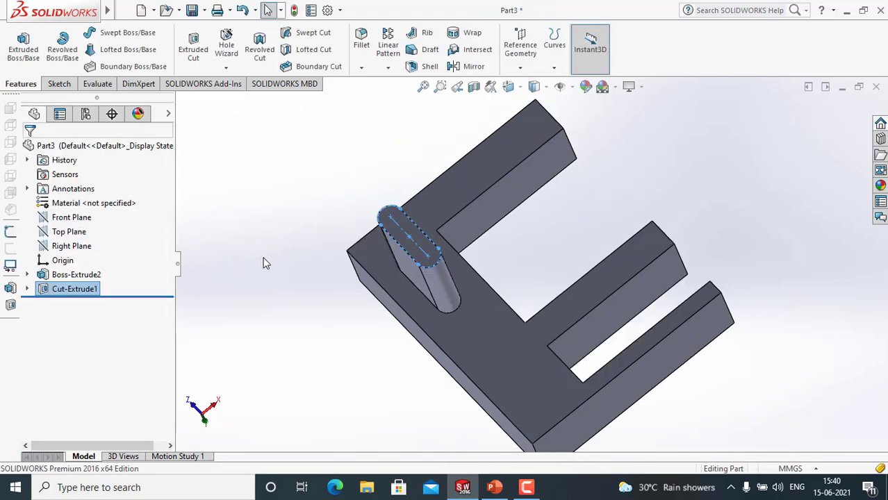
{"action": "left_click", "coordinate": [263, 258]}
{"action": "middle_click_drag", "start_coordinate": [552, 330], "coordinate": [528, 370]}
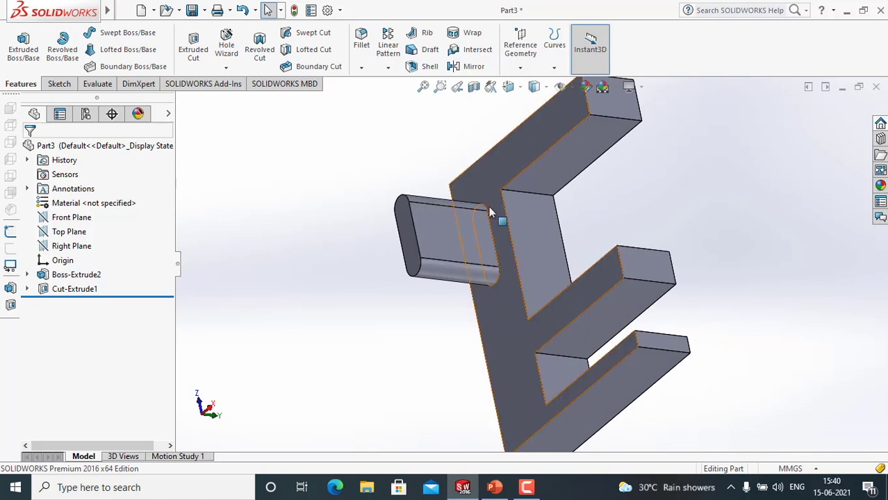
- Reopen the slot cut for editing and reverse its direction back and forth, leaving it cutting into the part
{"action": "left_click", "coordinate": [73, 290]}
{"action": "right_click", "coordinate": [73, 290]}
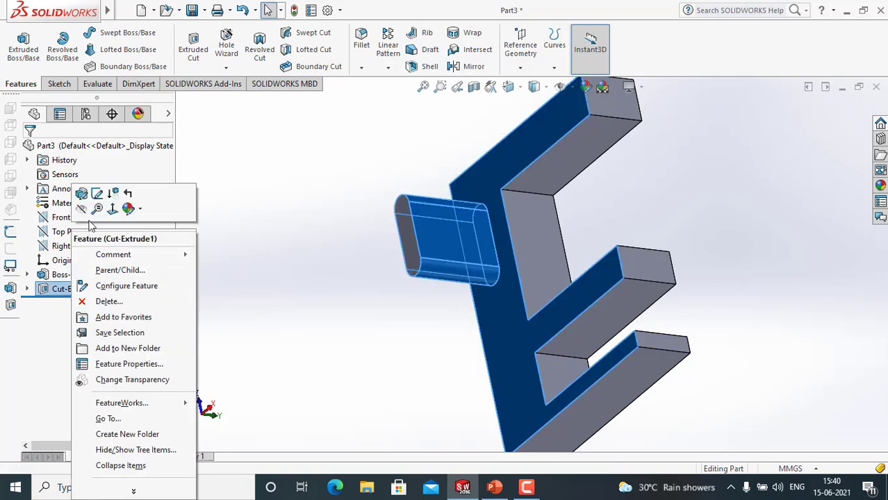
{"action": "left_click", "coordinate": [97, 193]}
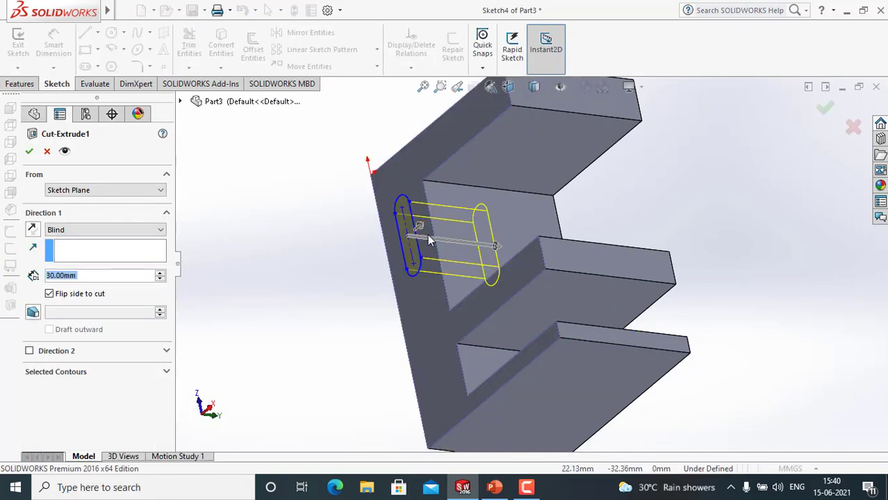
{"action": "middle_click_drag", "start_coordinate": [428, 234], "coordinate": [448, 189]}
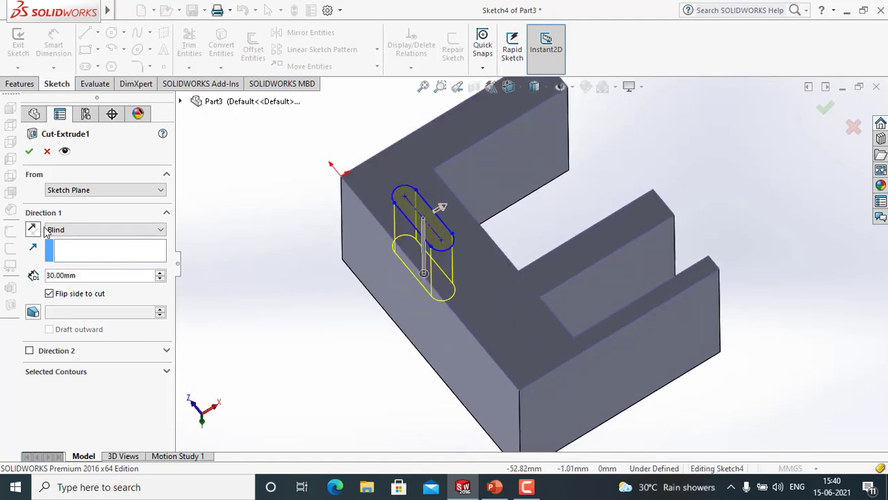
{"action": "left_click_drag", "start_coordinate": [85, 279], "coordinate": [6, 278]}
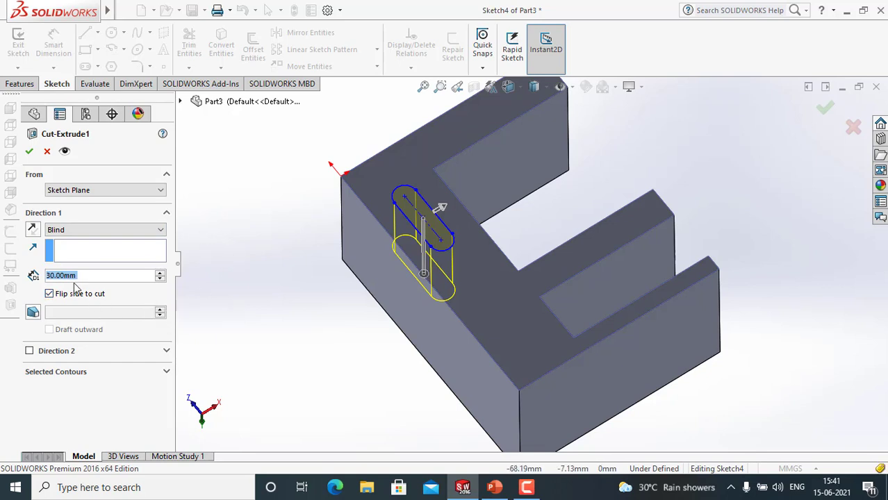
{"action": "left_click", "coordinate": [32, 230]}
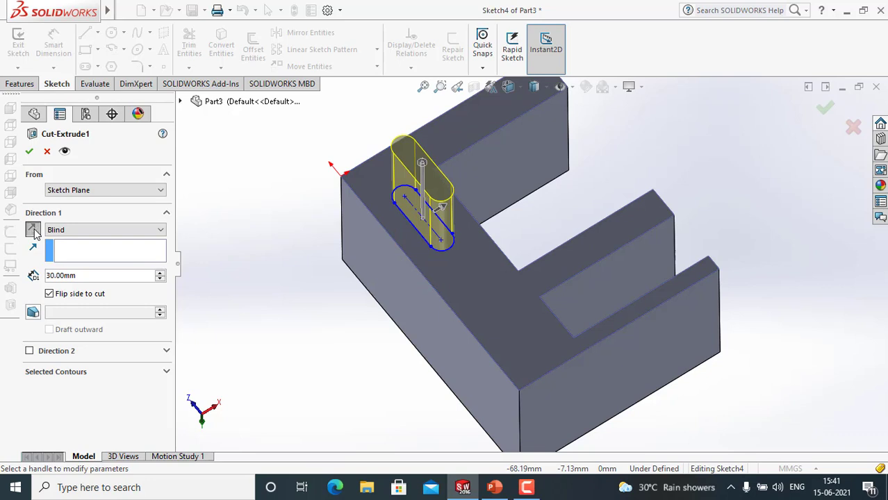
{"action": "left_click", "coordinate": [32, 230]}
{"action": "left_click", "coordinate": [33, 230]}
{"action": "left_click", "coordinate": [33, 230]}
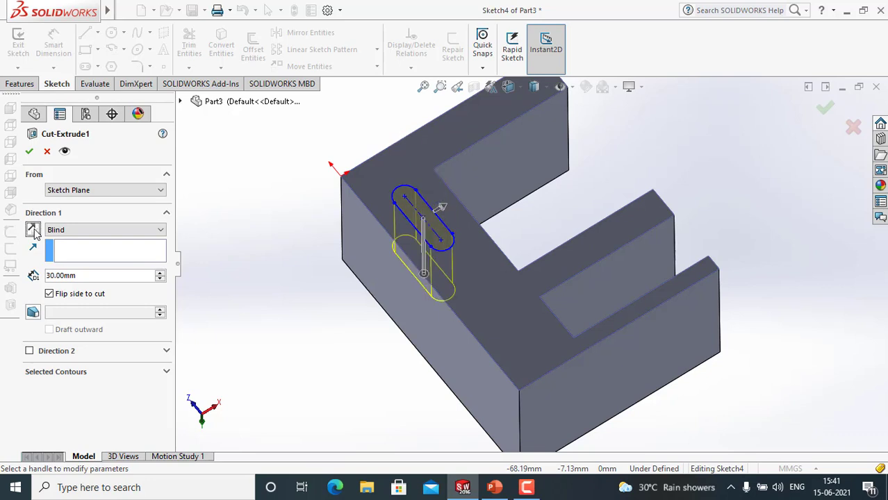
- Turn off Flip side to cut so that the material inside the slot is removed
{"action": "left_click", "coordinate": [442, 208]}
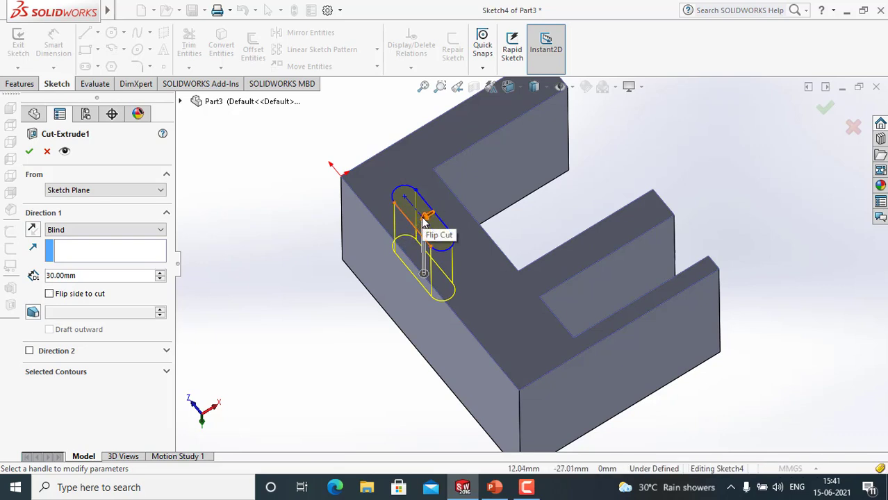
{"action": "left_click", "coordinate": [48, 295]}
{"action": "left_click", "coordinate": [48, 295]}
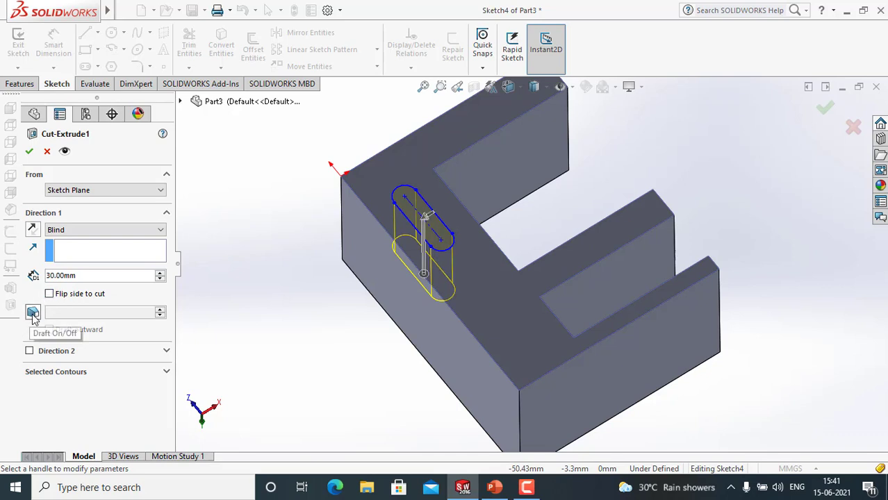
- Add a 10° draft to the slot cut, accept the feature and inspect the tapered slot
{"action": "left_click", "coordinate": [33, 316]}
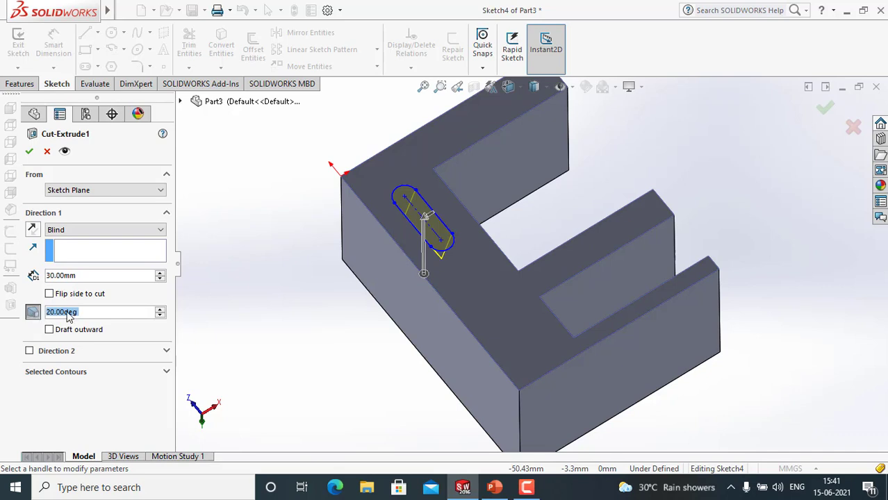
{"action": "type", "text": "10"}
{"action": "key", "text": "Return"}
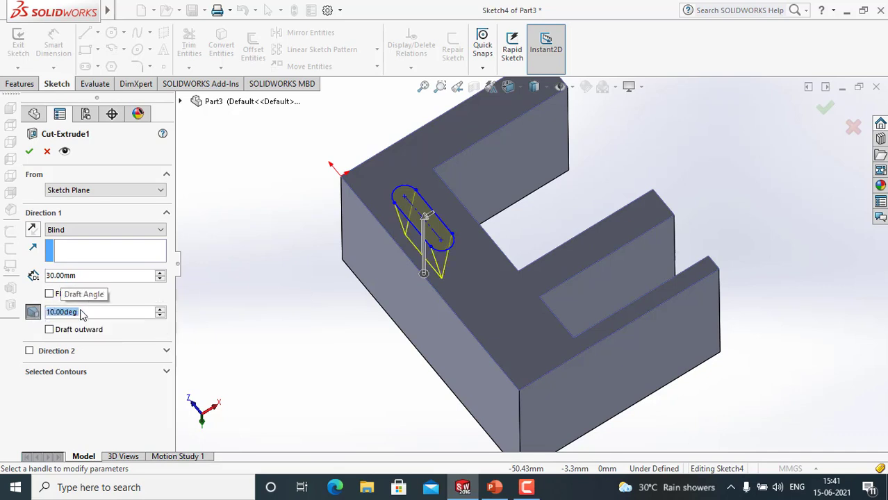
{"action": "left_click", "coordinate": [29, 150]}
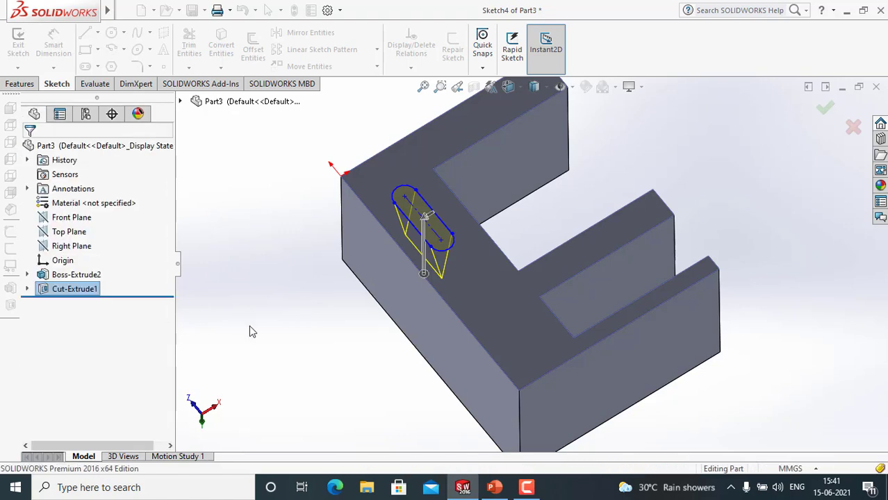
{"action": "middle_click_drag", "start_coordinate": [498, 335], "coordinate": [490, 362]}
{"action": "left_click", "coordinate": [527, 487]}
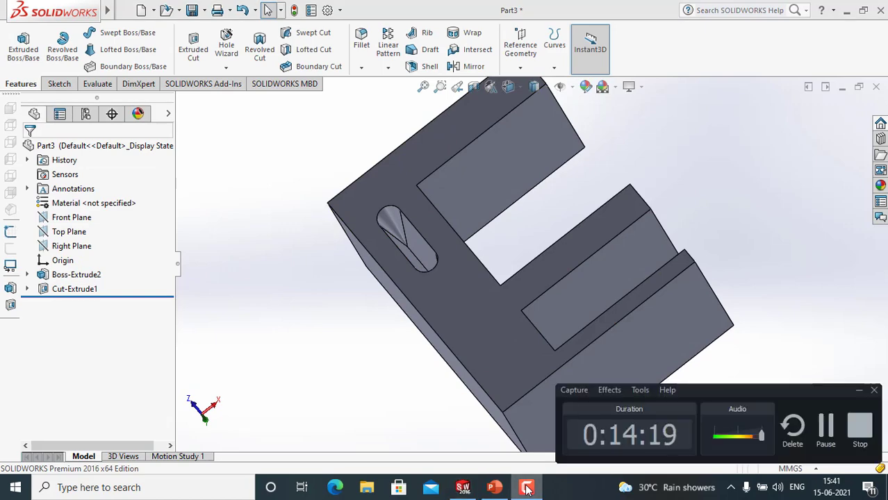
{"action": "left_click", "coordinate": [860, 389]}
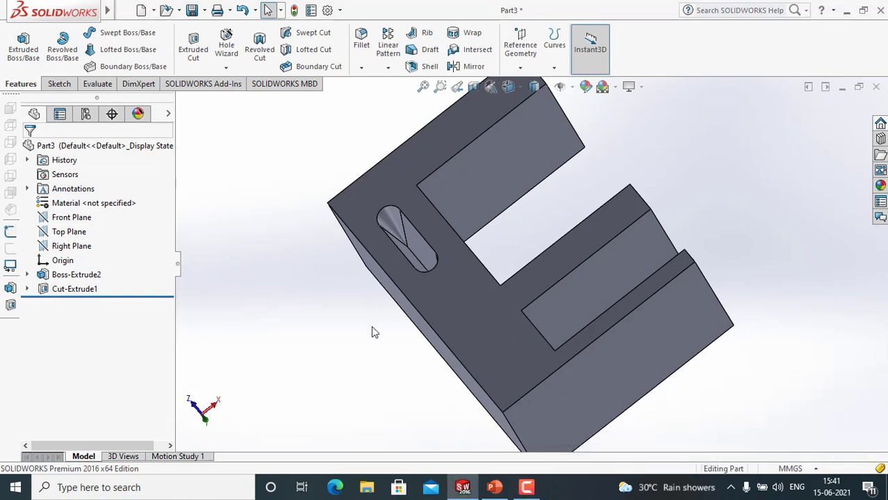
- Reopen the slot cut for editing and turn off its draft
{"action": "mouse_move", "coordinate": [385, 326]}
{"action": "middle_mouse_down"}
{"action": "mouse_move", "coordinate": [205, 225]}
{"action": "mouse_move", "coordinate": [182, 265]}
{"action": "mouse_move", "coordinate": [55, 290]}
{"action": "middle_mouse_up"}
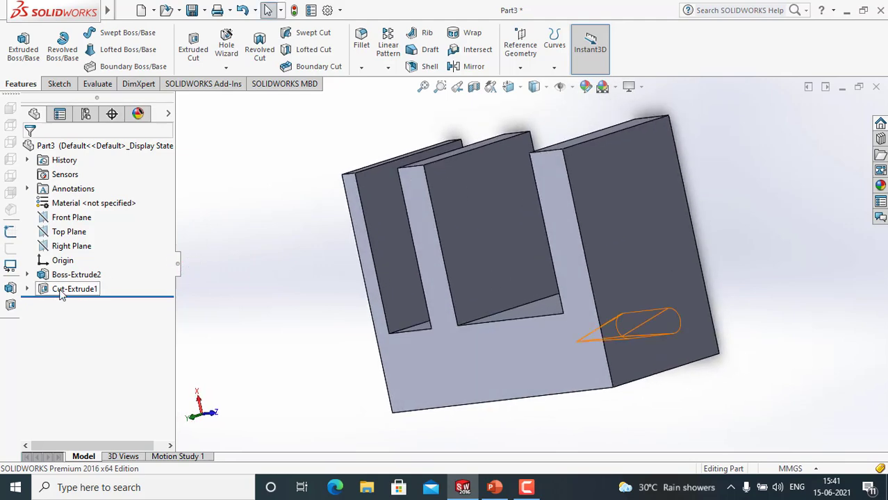
{"action": "left_click", "coordinate": [61, 291]}
{"action": "right_click", "coordinate": [61, 290]}
{"action": "left_click", "coordinate": [88, 198]}
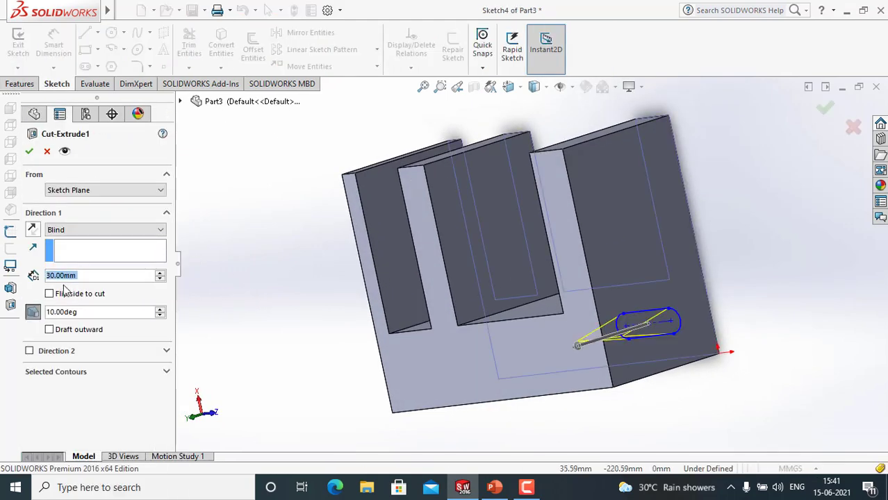
{"action": "left_click", "coordinate": [33, 312]}
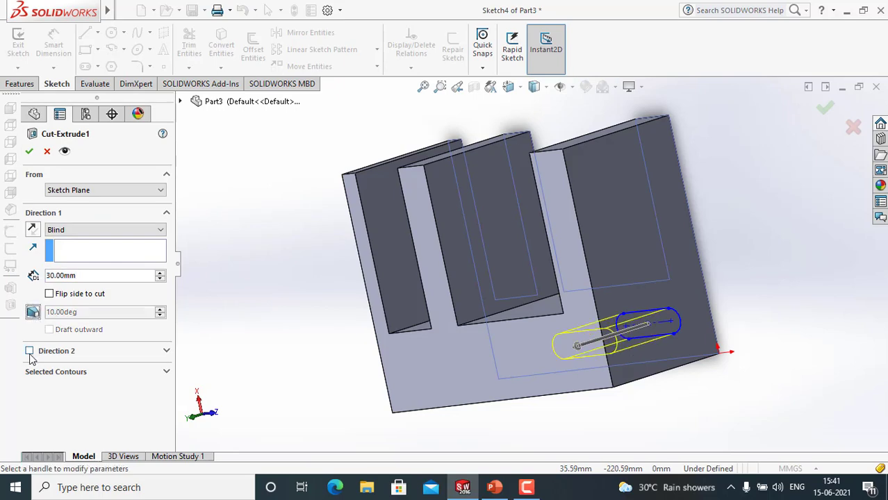
- Enable Direction 2 for the slot cut with a Blind end condition and a depth of 30 mm
{"action": "middle_click_drag", "start_coordinate": [252, 360], "coordinate": [227, 409]}
{"action": "left_click", "coordinate": [29, 351]}
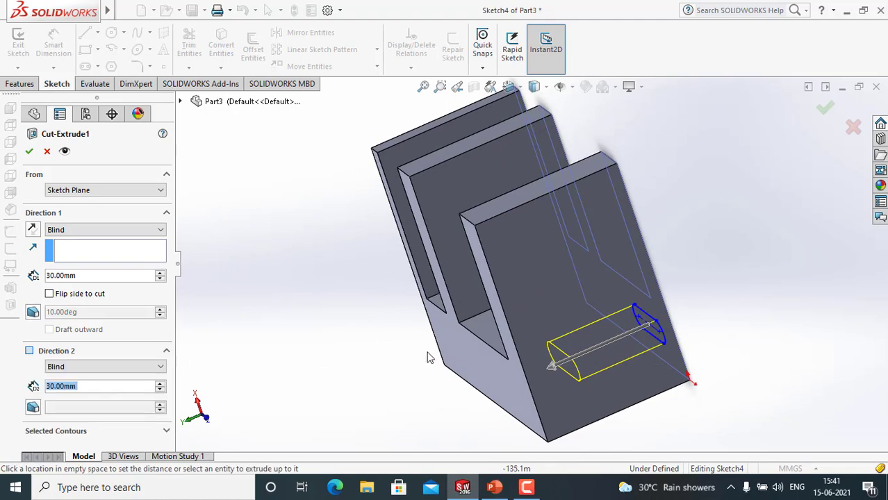
{"action": "middle_click_drag", "start_coordinate": [727, 375], "coordinate": [709, 400]}
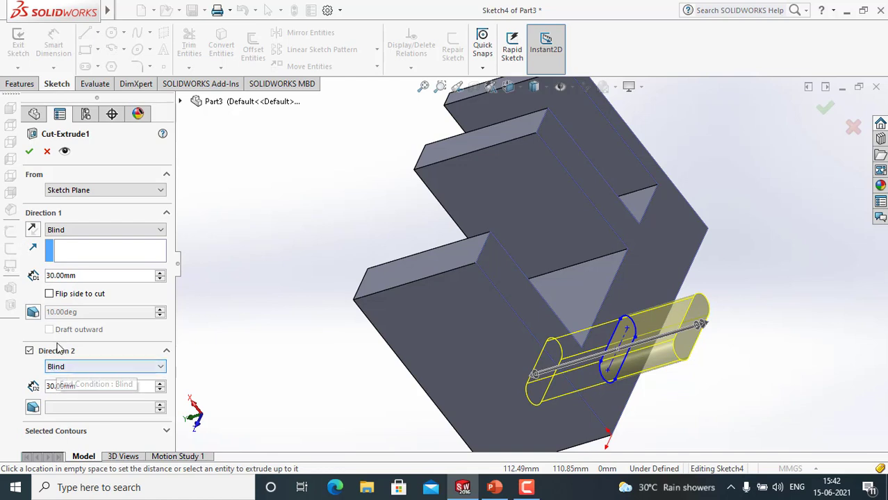
{"action": "left_click", "coordinate": [61, 369]}
{"action": "left_click", "coordinate": [67, 369]}
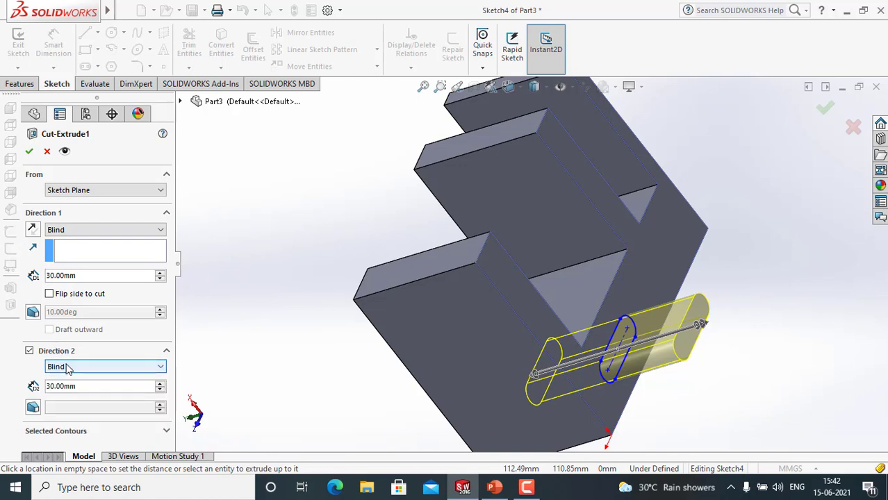
- Try a 20° draft on Direction 2 of the slot cut and turn the draft off again
{"action": "left_click", "coordinate": [67, 368]}
{"action": "left_click", "coordinate": [62, 376]}
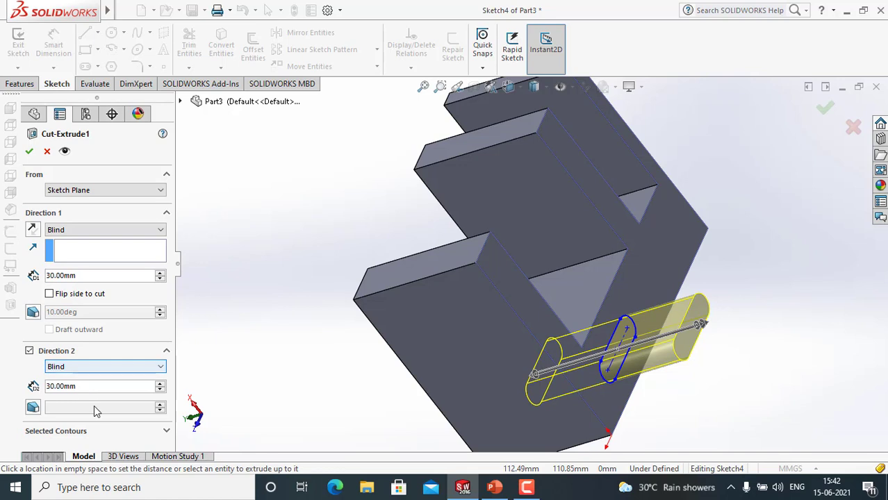
{"action": "left_click", "coordinate": [33, 408]}
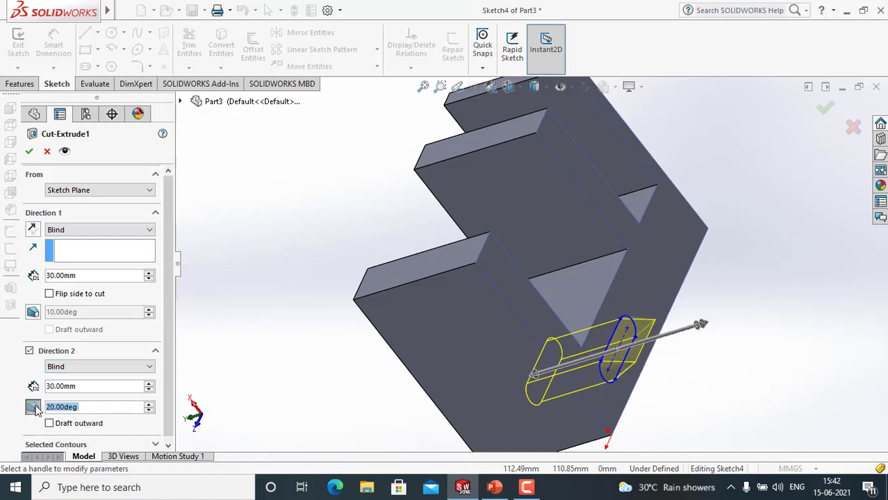
{"action": "left_click", "coordinate": [34, 408]}
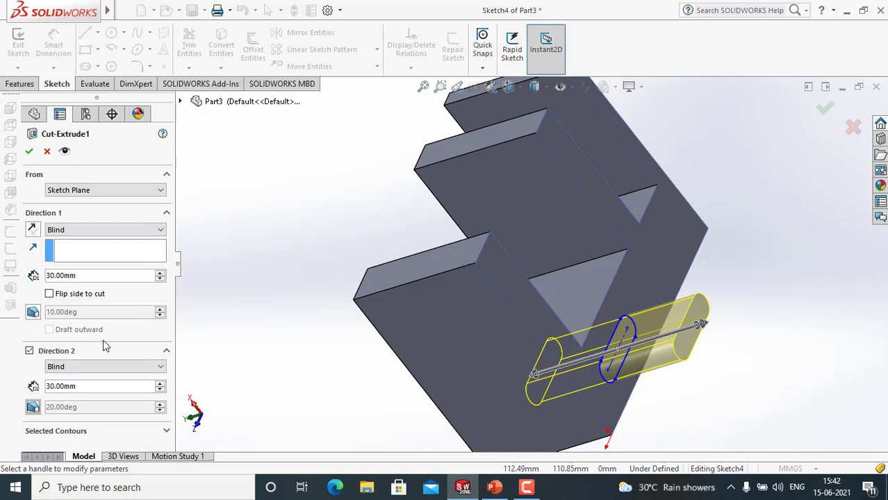
- Accept the edited two-direction slot cut and inspect the slot on the E-shaped part
{"action": "left_click", "coordinate": [30, 151]}
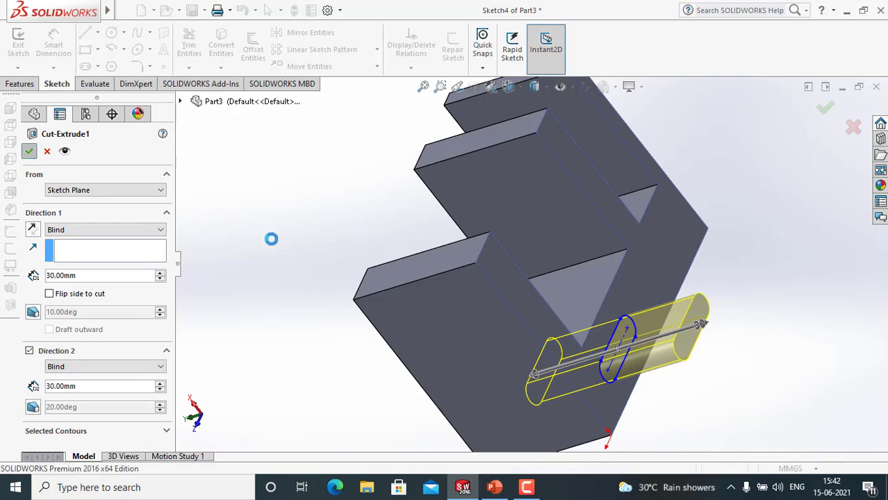
{"action": "middle_click_drag", "start_coordinate": [271, 244], "coordinate": [374, 354]}
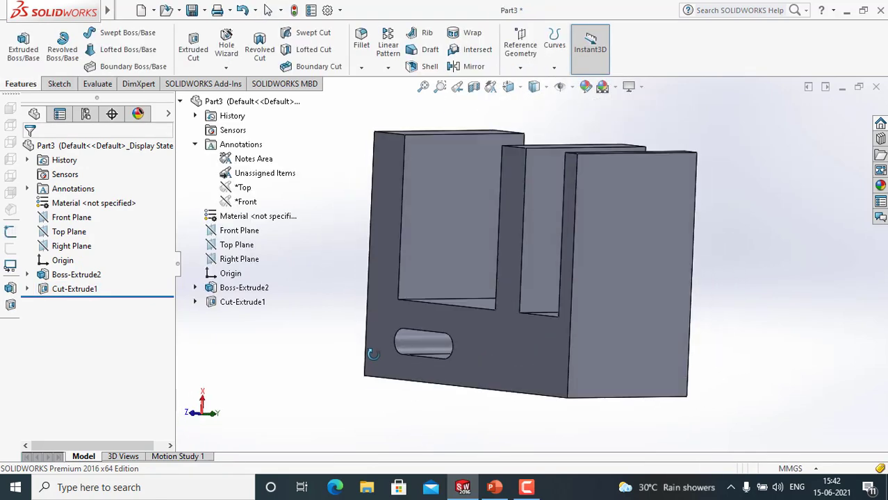
{"action": "left_click", "coordinate": [58, 83]}
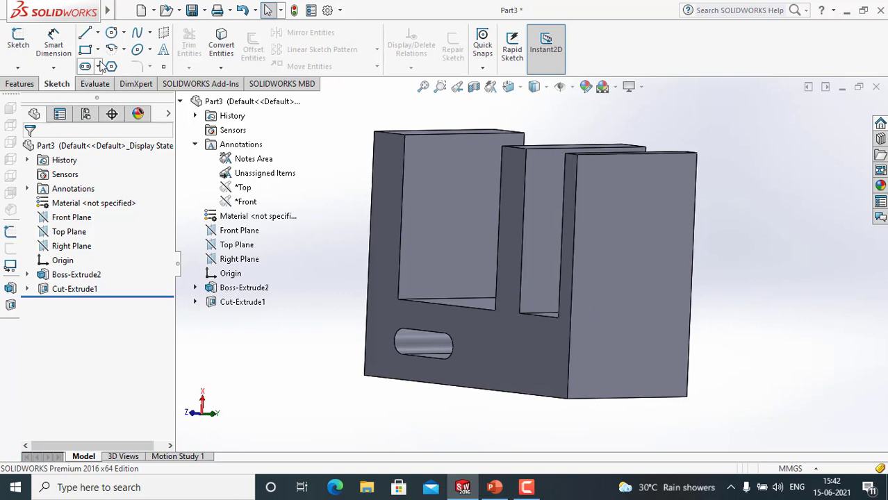
{"action": "left_click", "coordinate": [19, 83]}
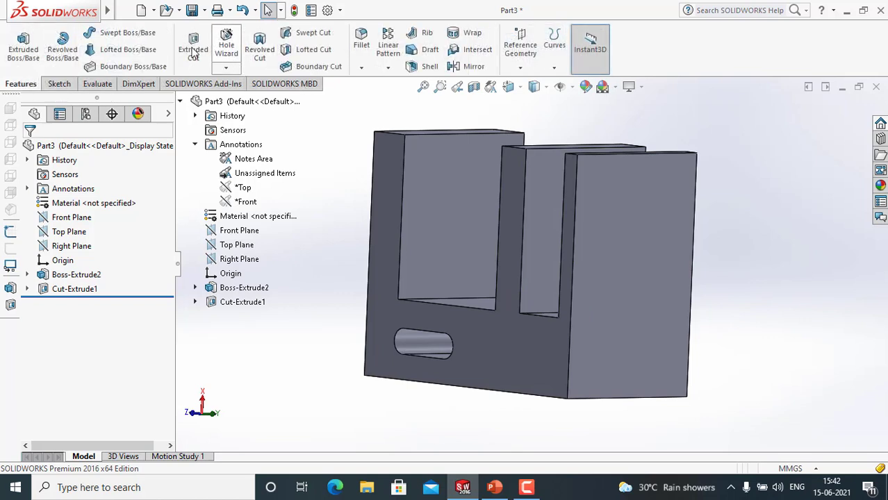